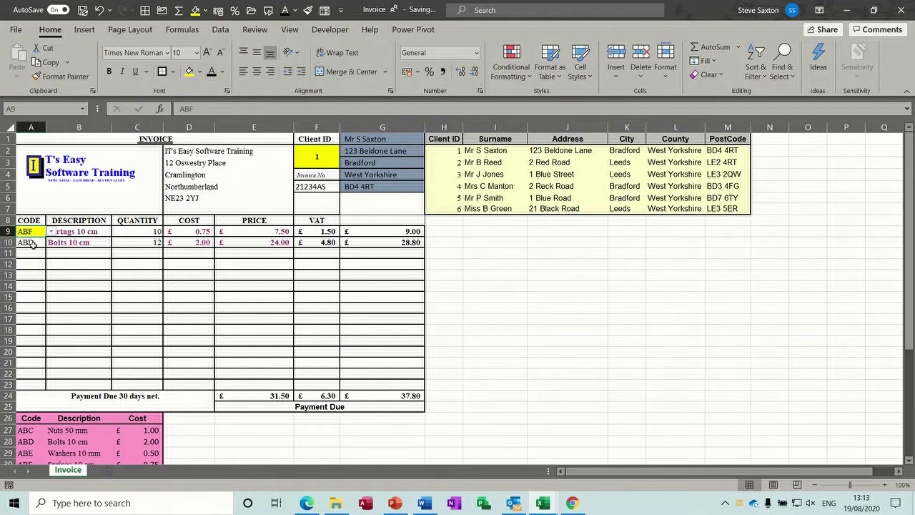
- Examine the parts table, the client table and the list of codes available for the invoice's CODE column
click(27, 419)
drag(26, 418, 144, 441)
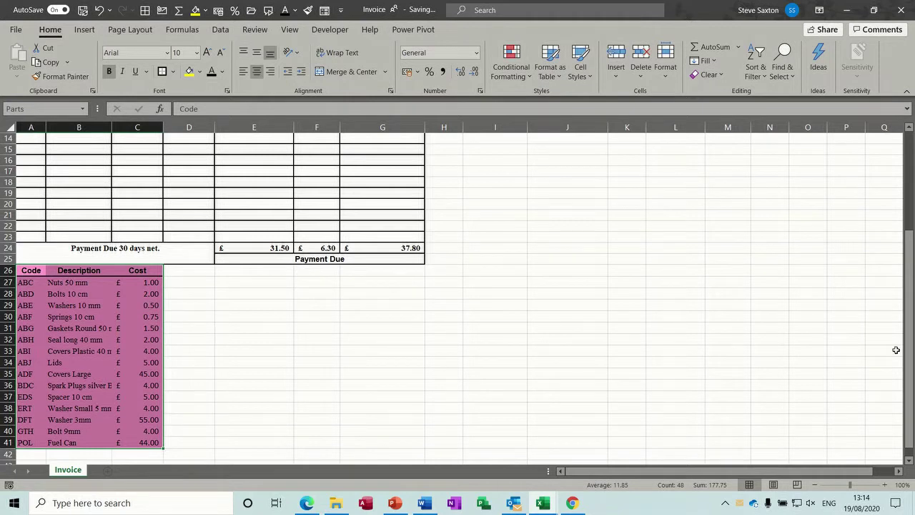
drag(909, 355, 908, 250)
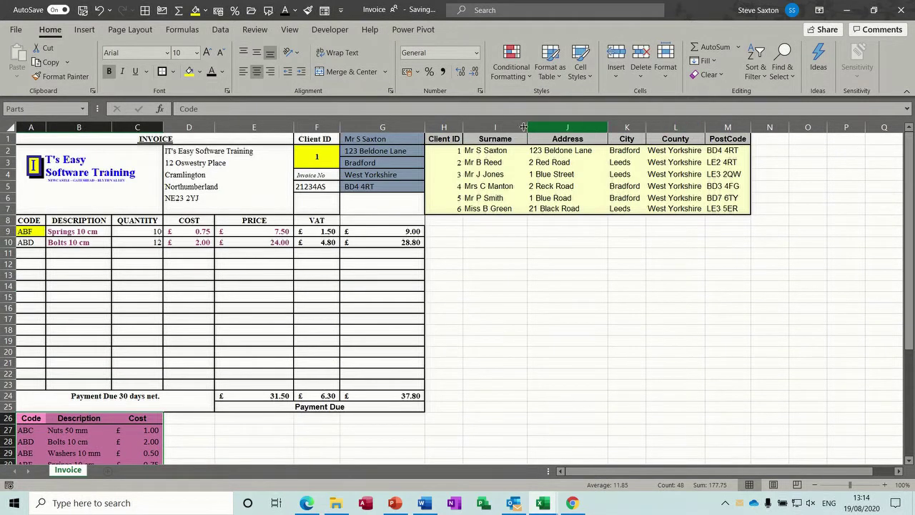
drag(444, 140, 720, 209)
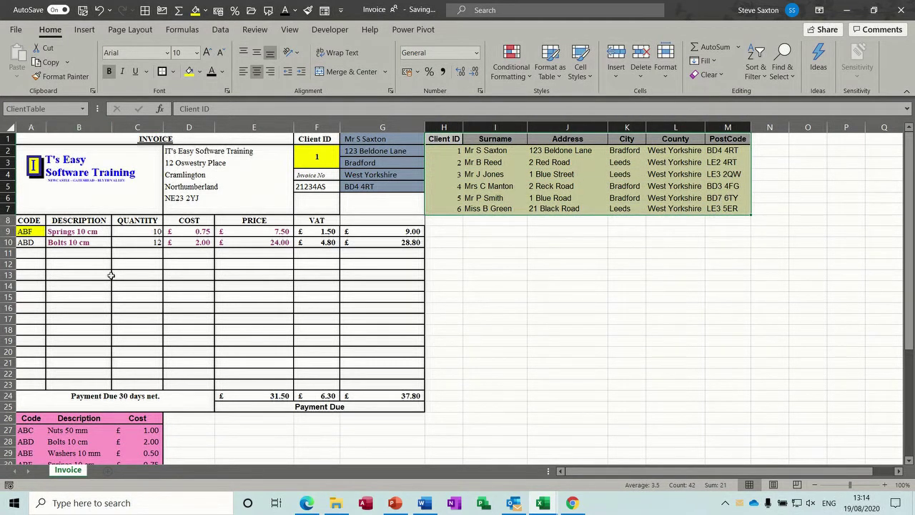
drag(27, 229, 31, 385)
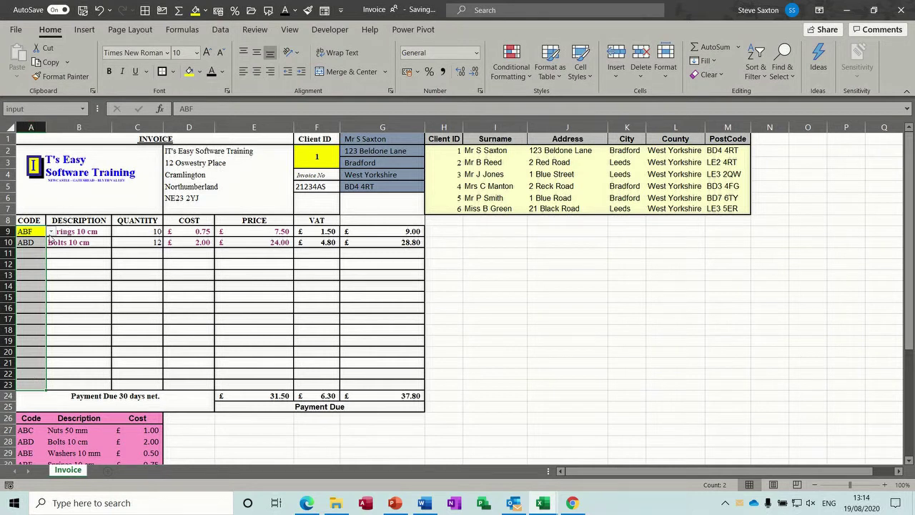
click(51, 232)
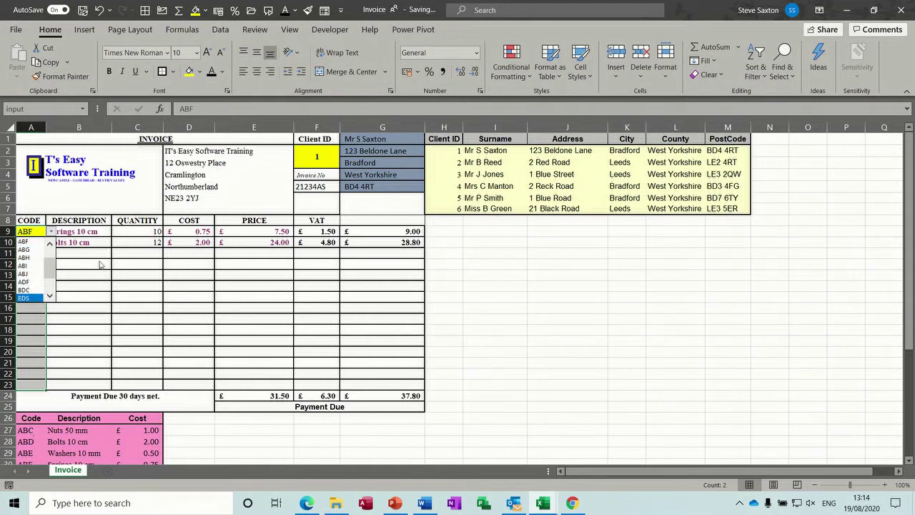
key(Escape)
- Add an invoice line in row 11 with code ABF and a quantity of 10
click(24, 252)
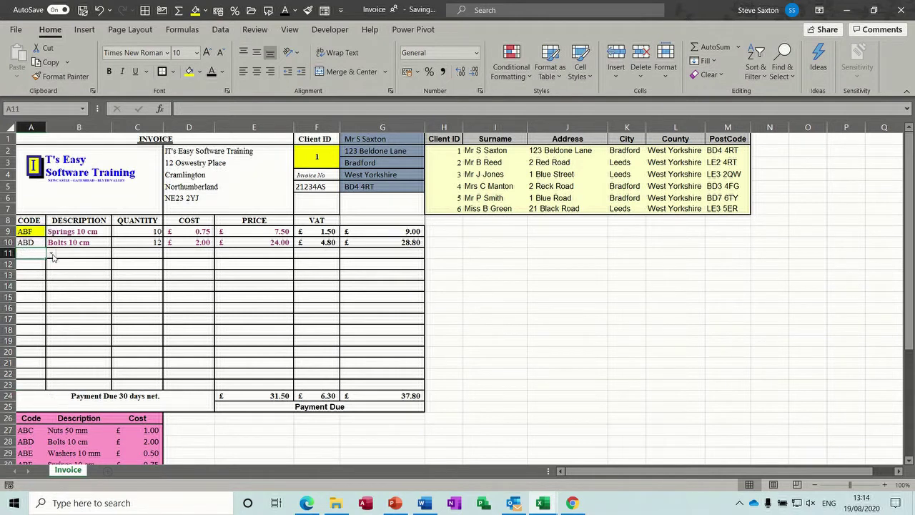
click(51, 253)
click(29, 287)
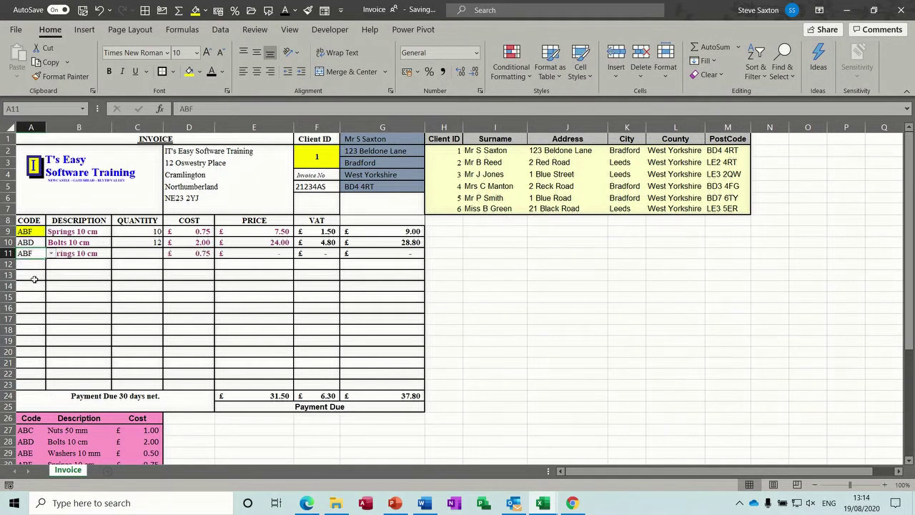
click(94, 254)
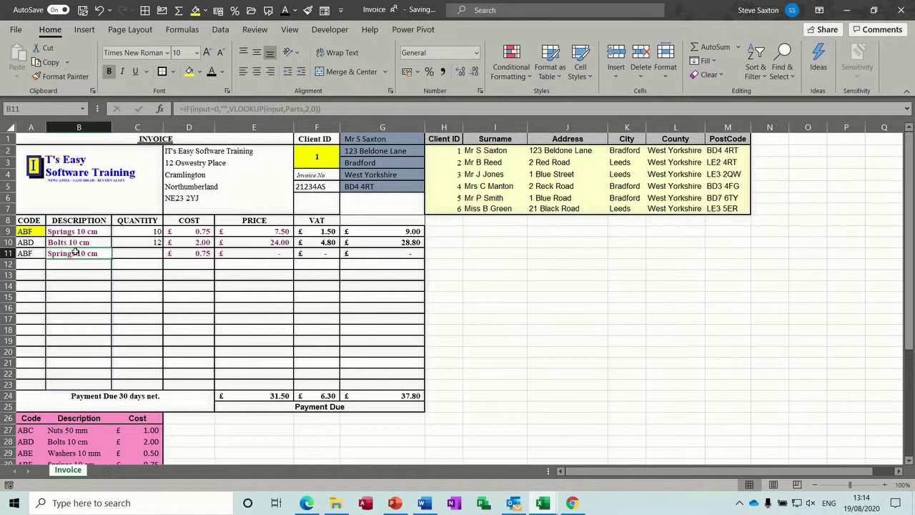
click(135, 253)
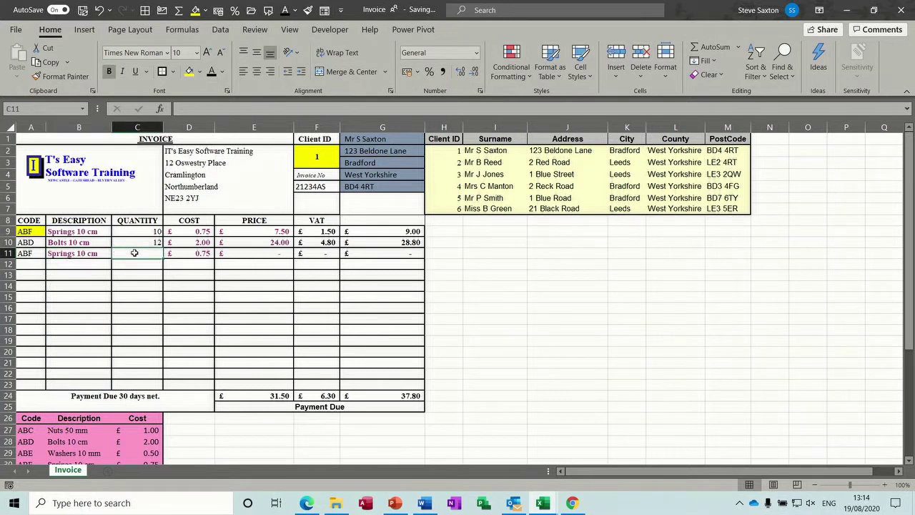
text(10)
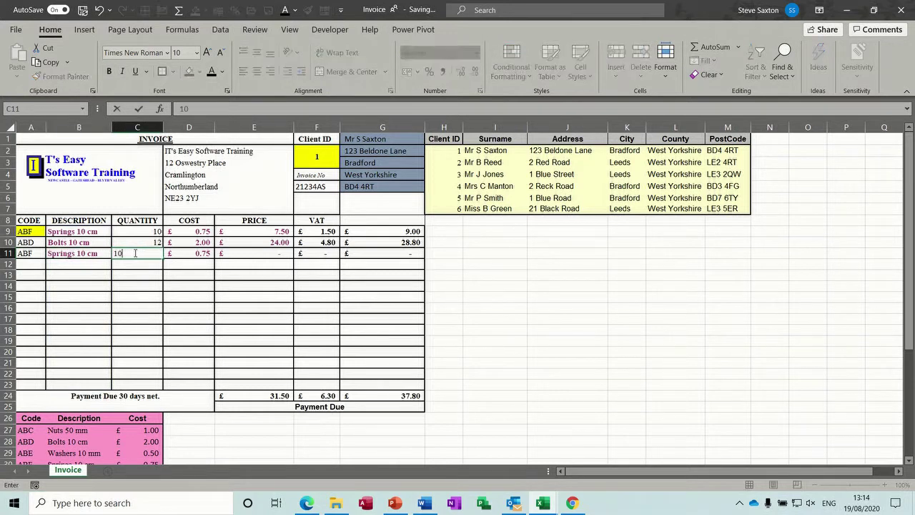
click(236, 255)
- Inspect the cost, VAT and line total formulas in row 11
click(183, 253)
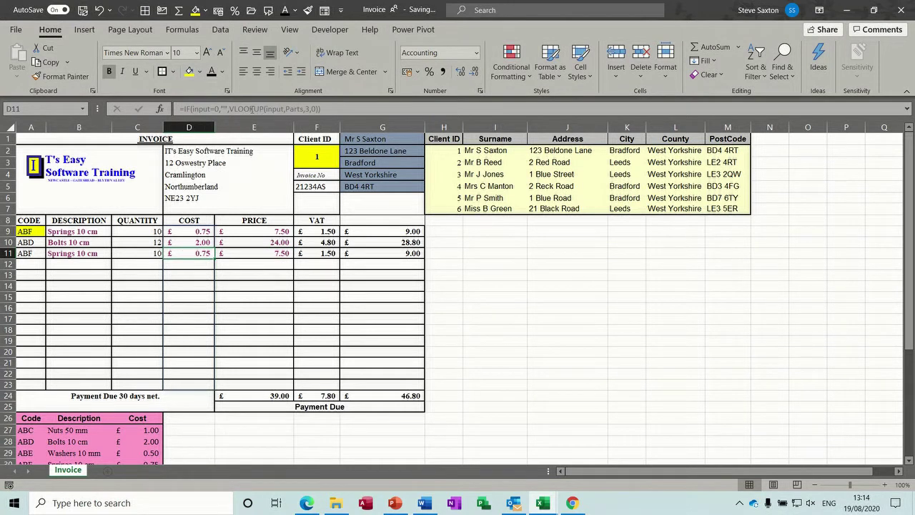
click(313, 253)
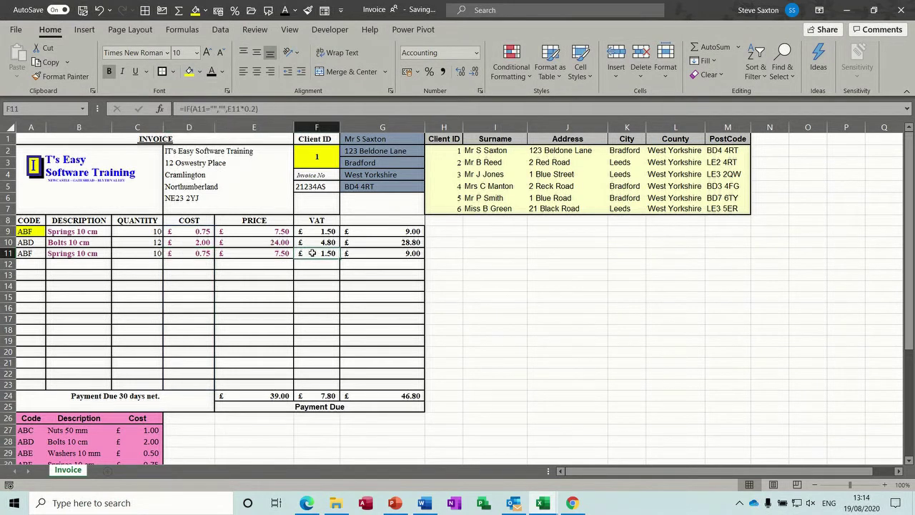
click(376, 256)
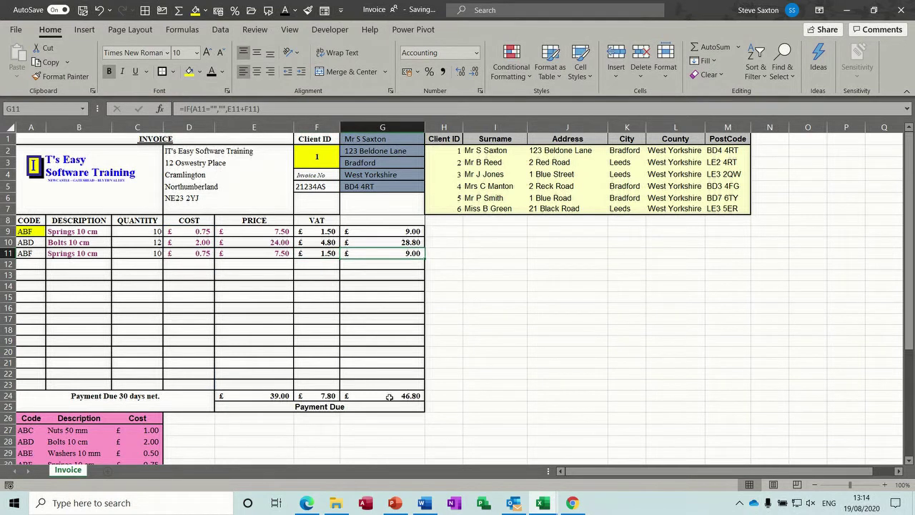
- Add an invoice line in row 12 with code ABI and a quantity of 21
click(40, 265)
click(50, 265)
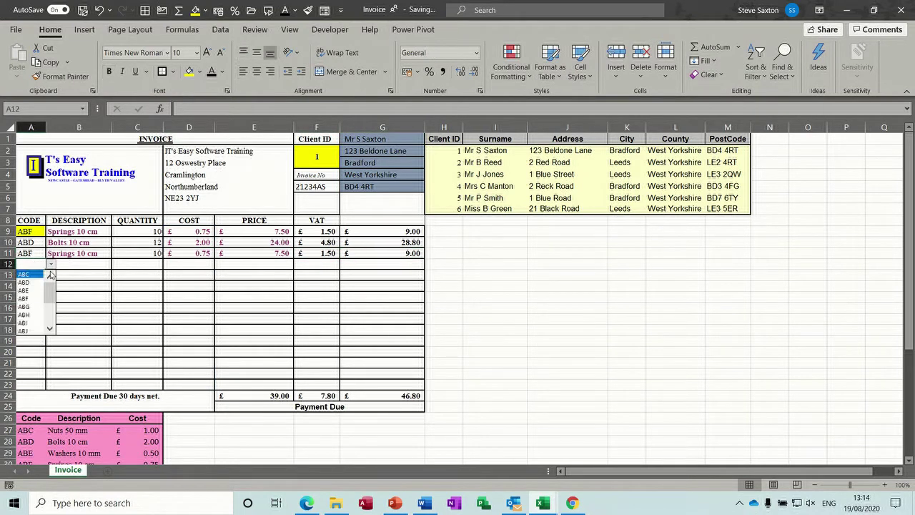
click(33, 325)
click(152, 265)
text(21)
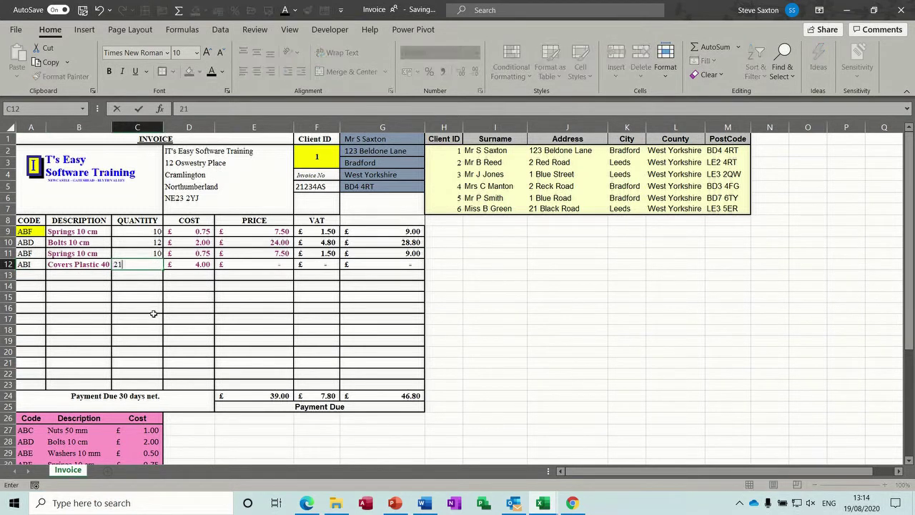
click(195, 276)
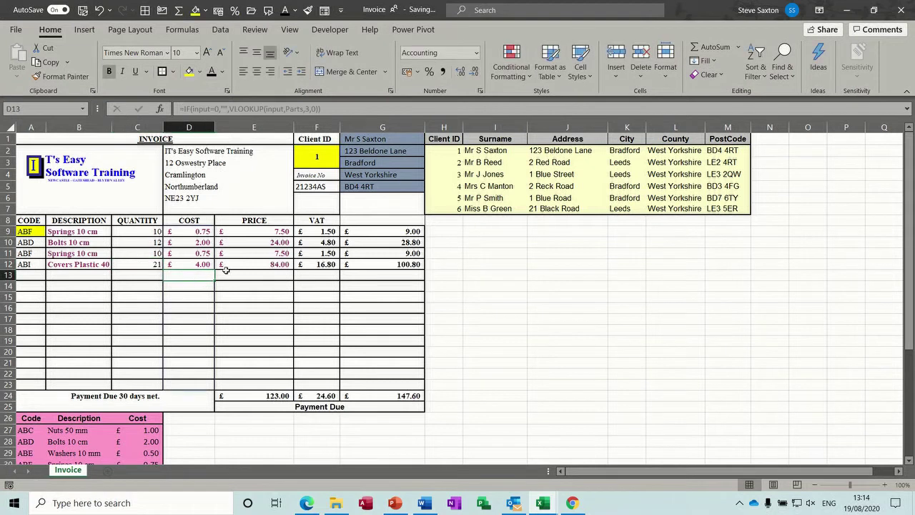
- Check the sums of the line totals in G9:G12 and the VAT amounts in F9:F12 against the invoice totals
drag(384, 229, 383, 264)
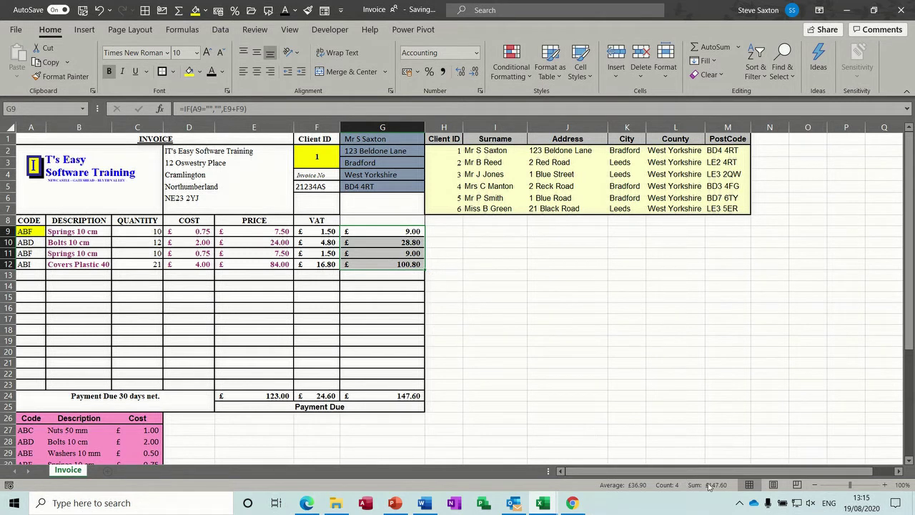
click(325, 231)
drag(325, 231, 324, 264)
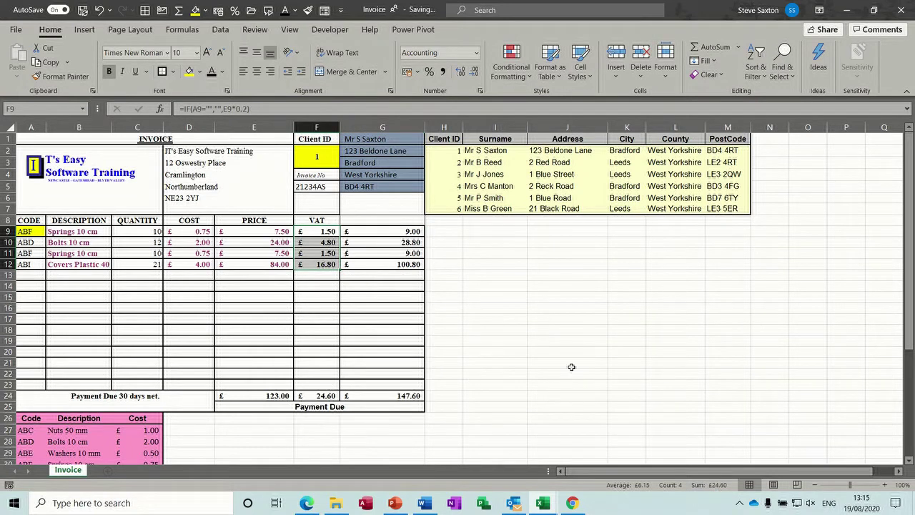
click(284, 308)
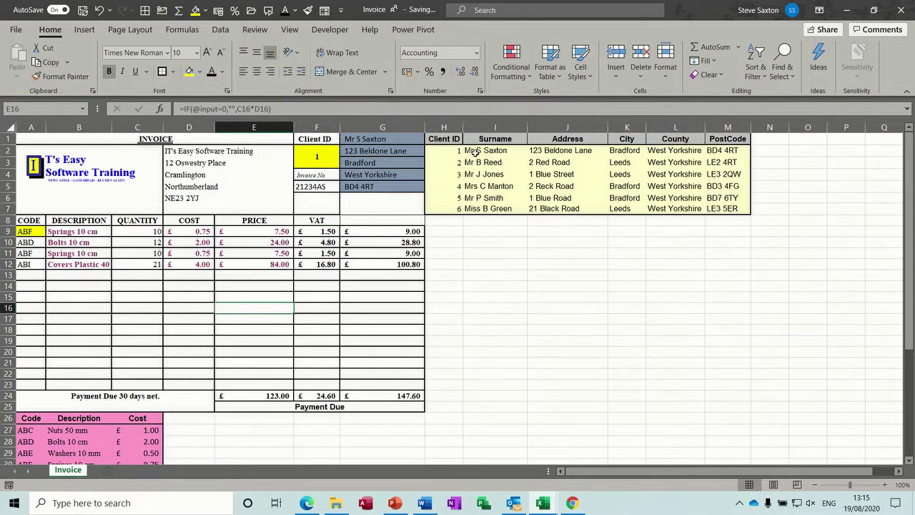
- Set the Client ID to 2 and compare the looked-up details with that client's row in the client table
click(321, 159)
text(2)
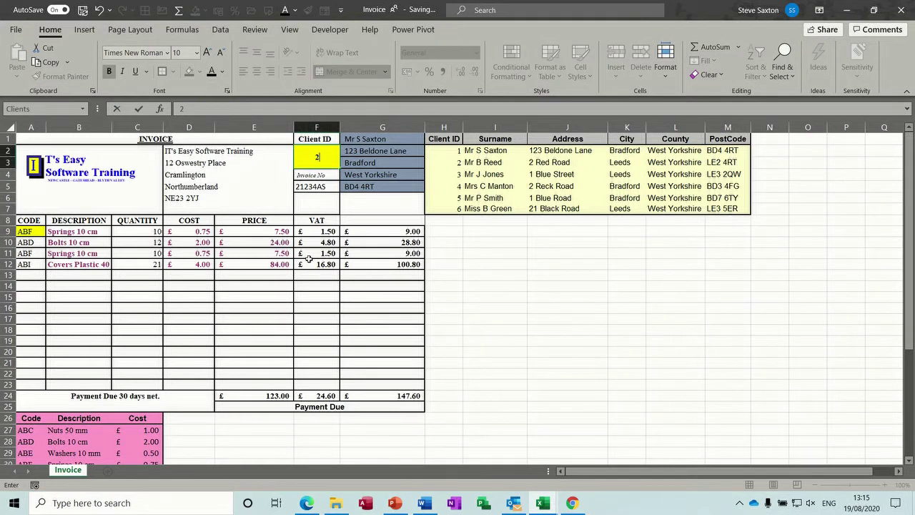
key(Return)
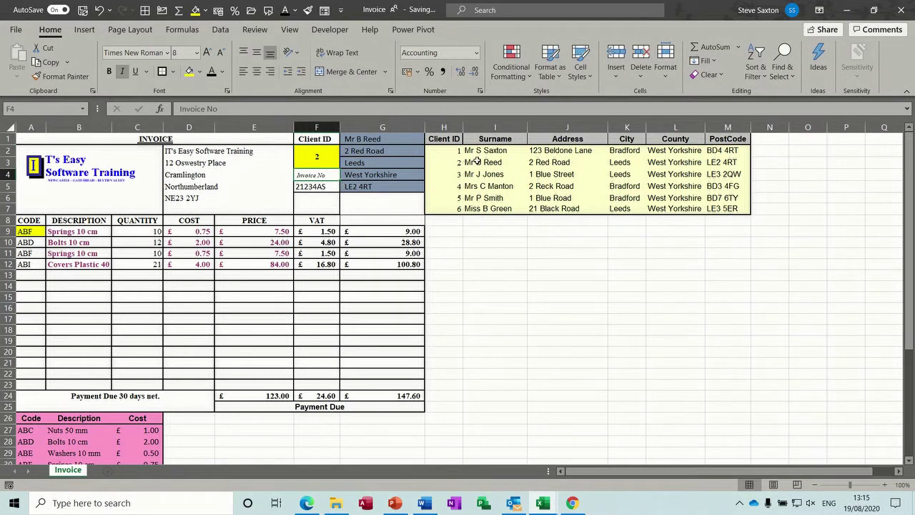
drag(483, 161, 721, 163)
click(324, 155)
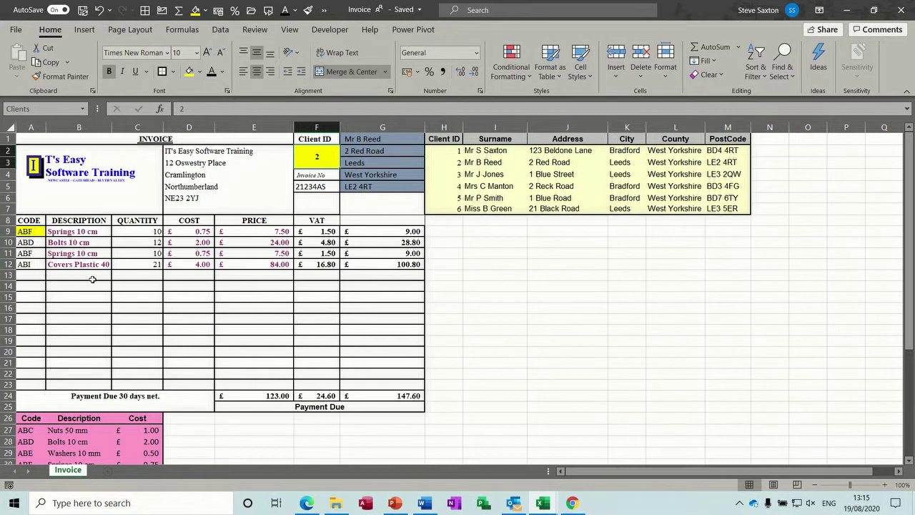
- Clear the invoice line contents in B9:G23, the client details in G1:G5 and the codes entered in the CODE column
drag(74, 231, 395, 382)
key(Delete)
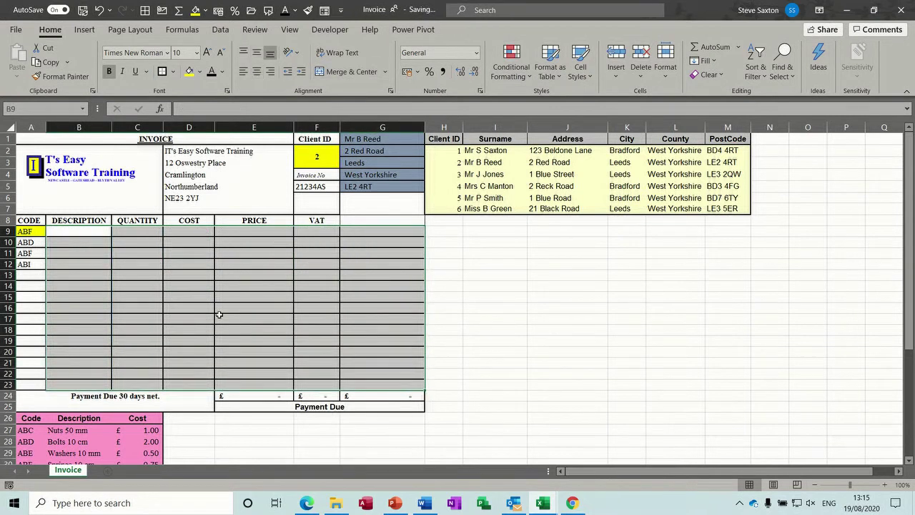
drag(371, 139, 371, 185)
key(Delete)
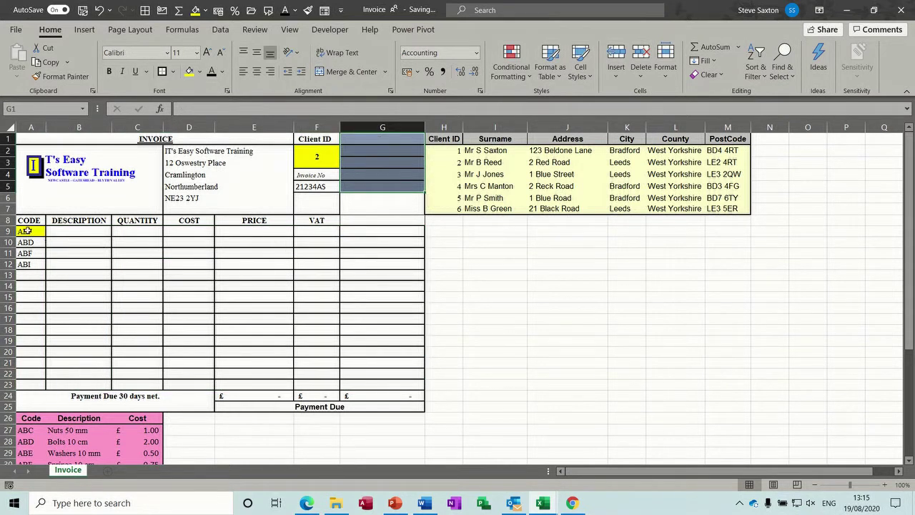
drag(25, 232, 32, 358)
key(Delete)
- Remove the list restriction from the CODE cells A9:A23 by setting their data validation to allow any value
drag(31, 235, 30, 384)
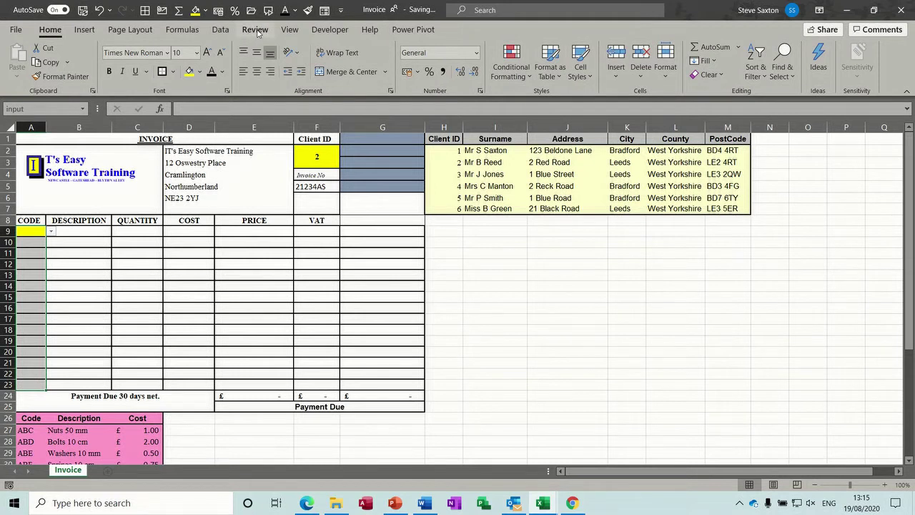
click(220, 29)
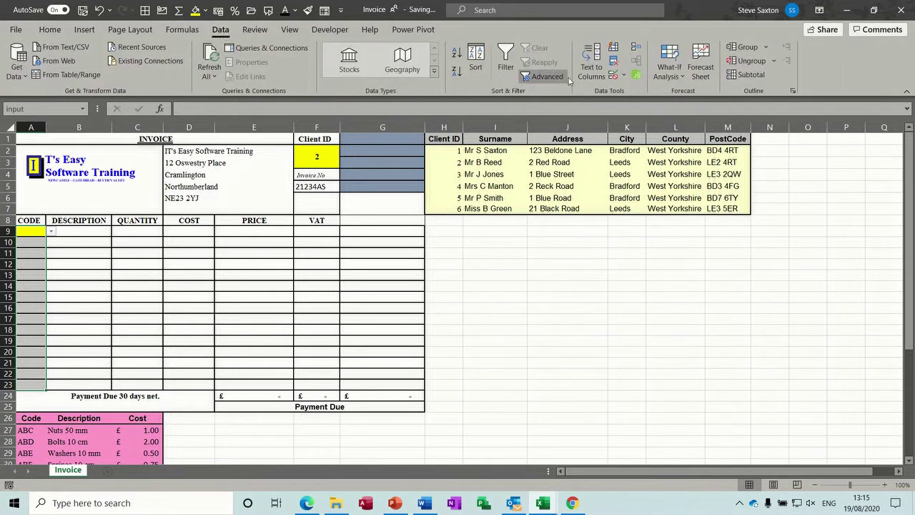
click(623, 79)
click(632, 92)
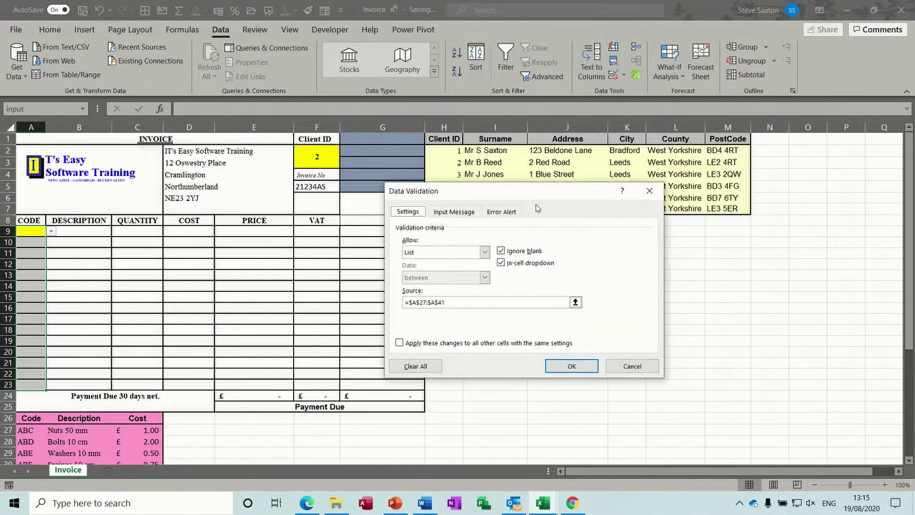
click(485, 252)
click(457, 262)
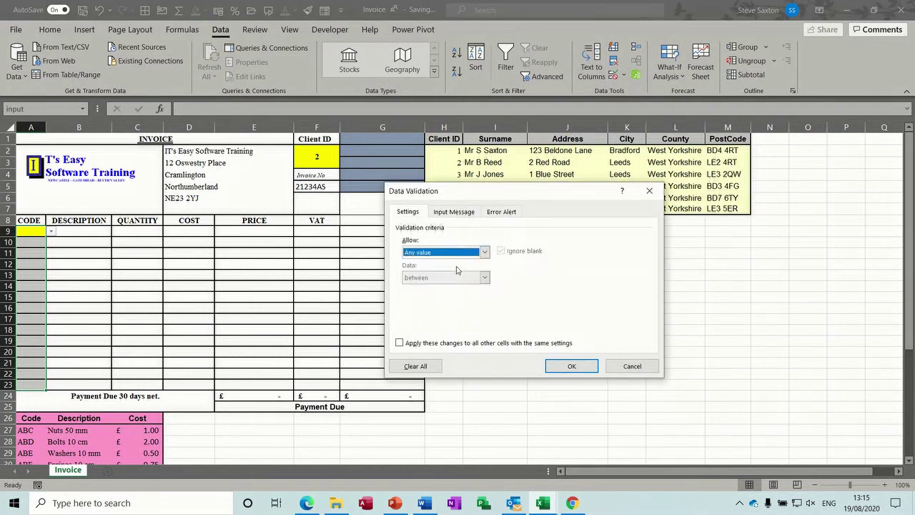
click(572, 366)
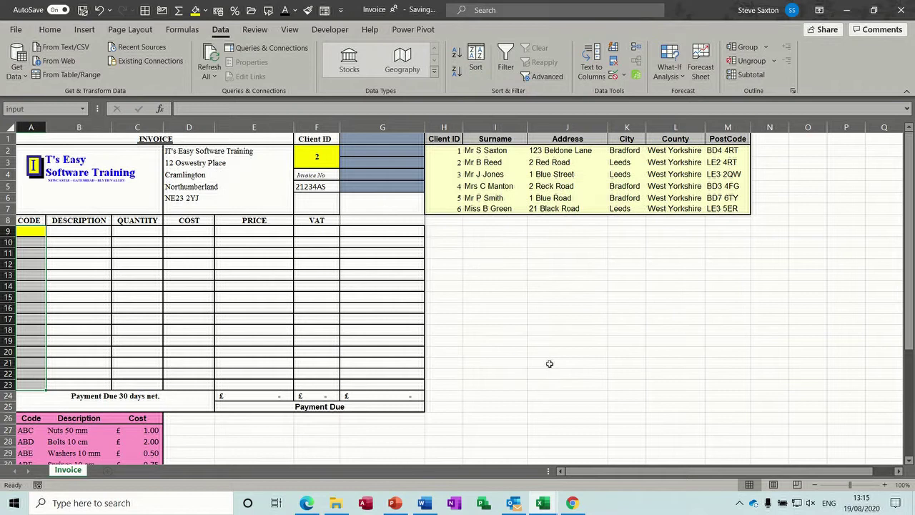
click(57, 256)
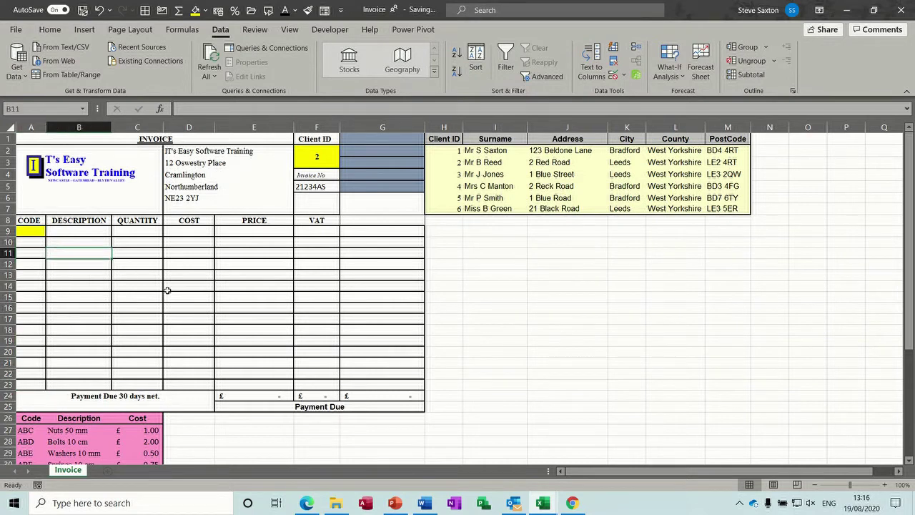
click(335, 158)
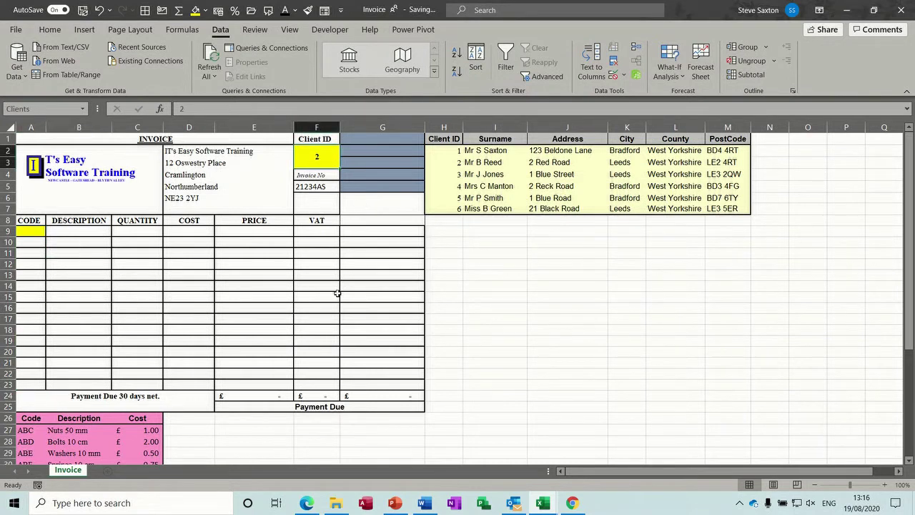
- Set the invoice range A1:G25 as the print area
drag(73, 140, 378, 407)
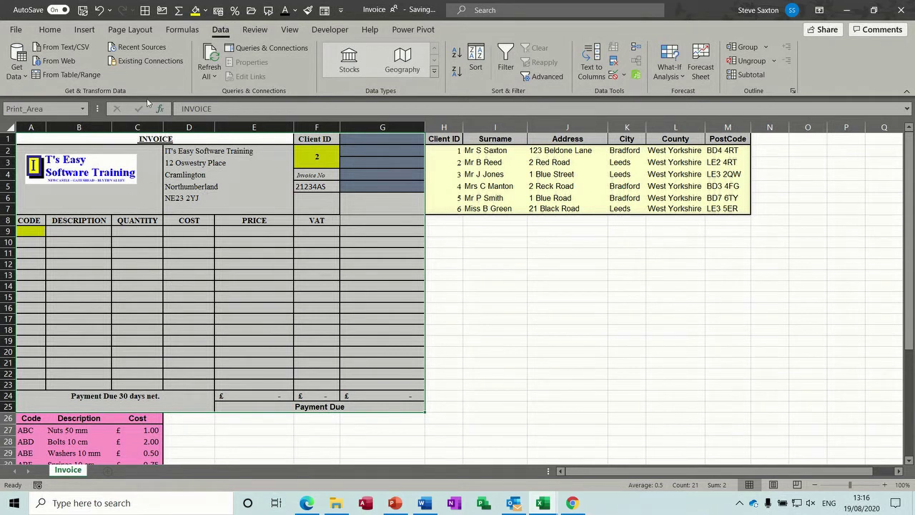
click(130, 29)
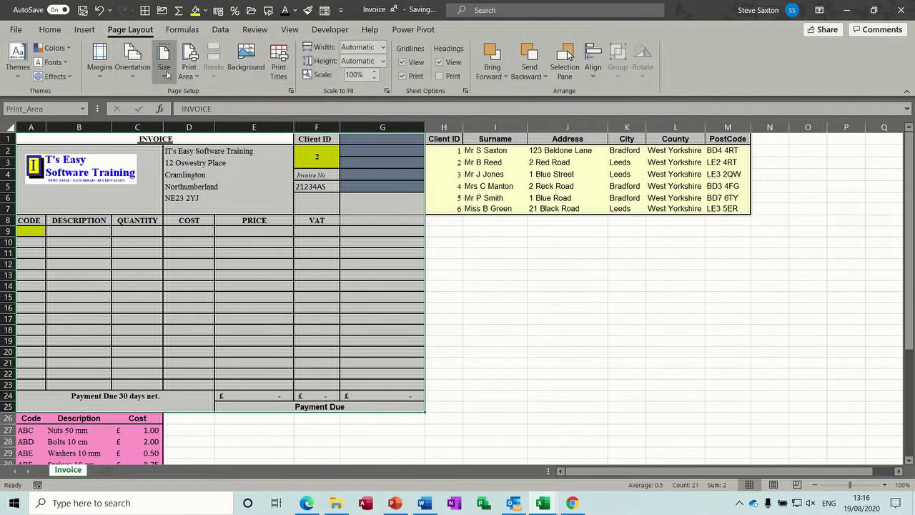
click(198, 79)
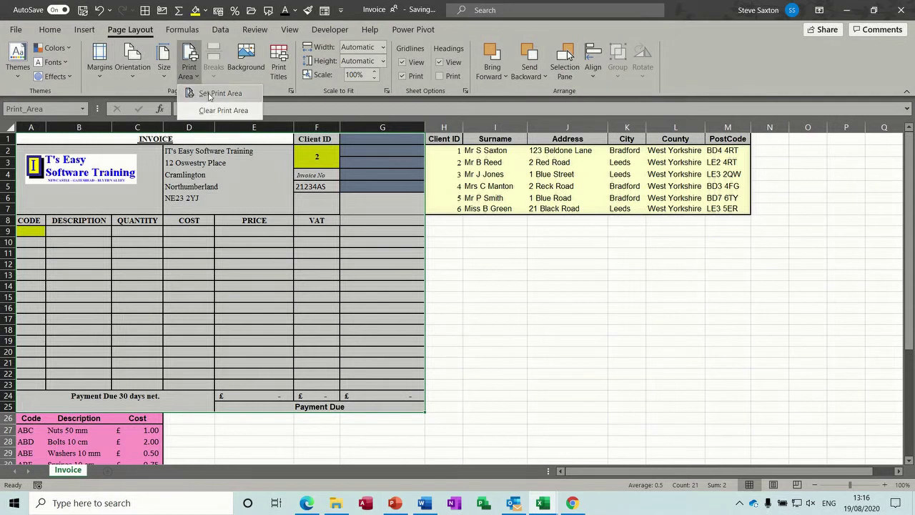
click(208, 94)
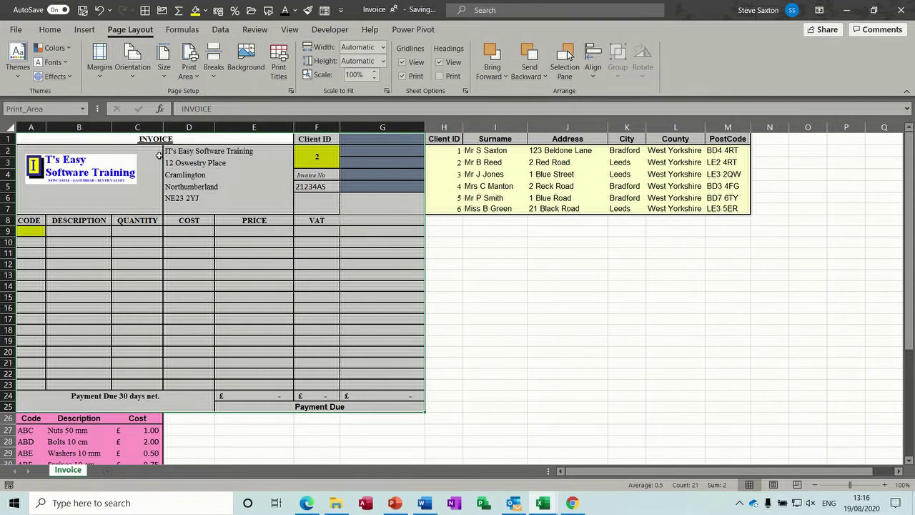
- Check both pages in the print preview and scale the invoice to fit 1 page wide by 1 tall
key(ctrl+p)
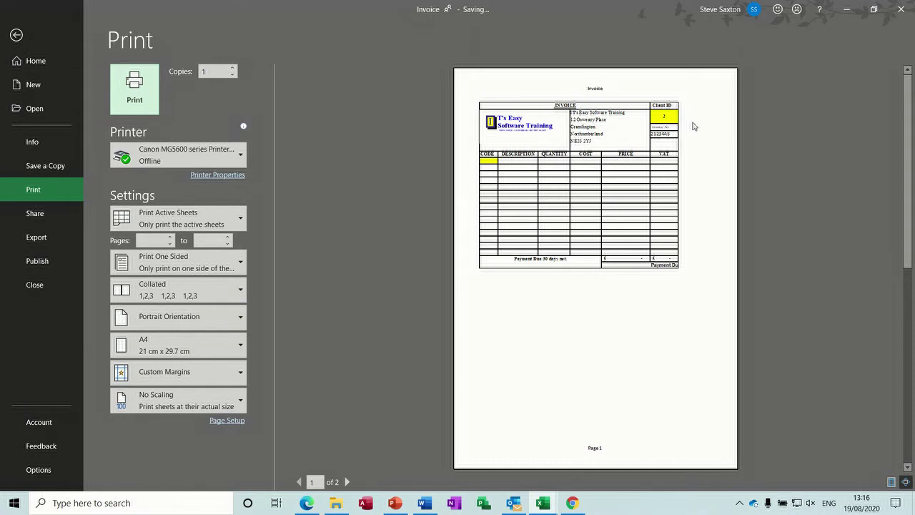
click(348, 482)
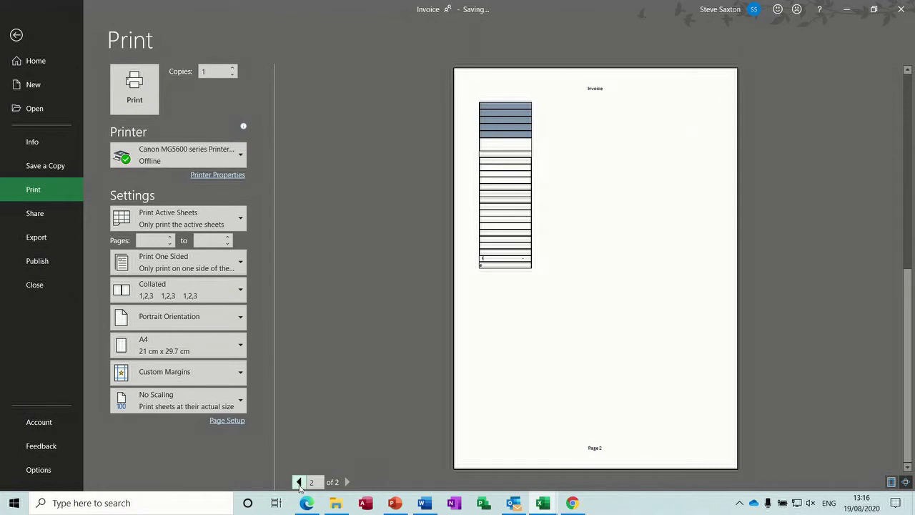
click(299, 482)
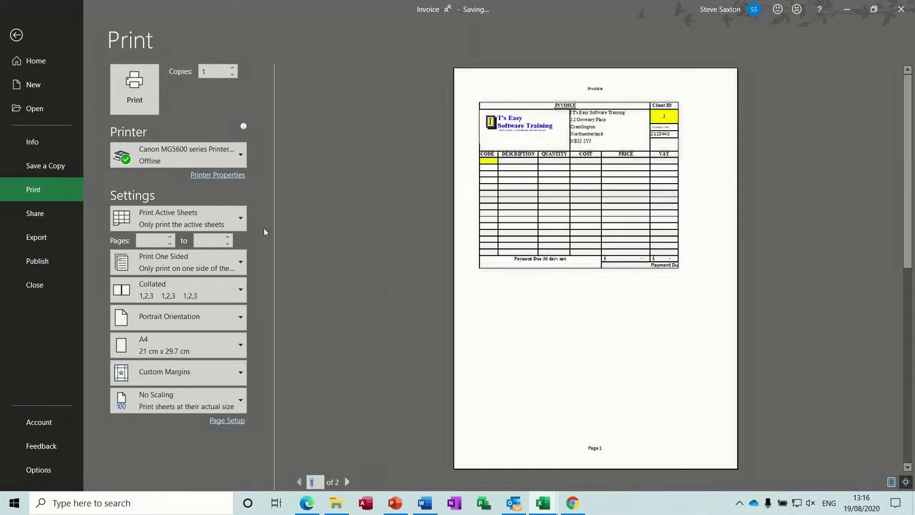
click(226, 421)
click(354, 258)
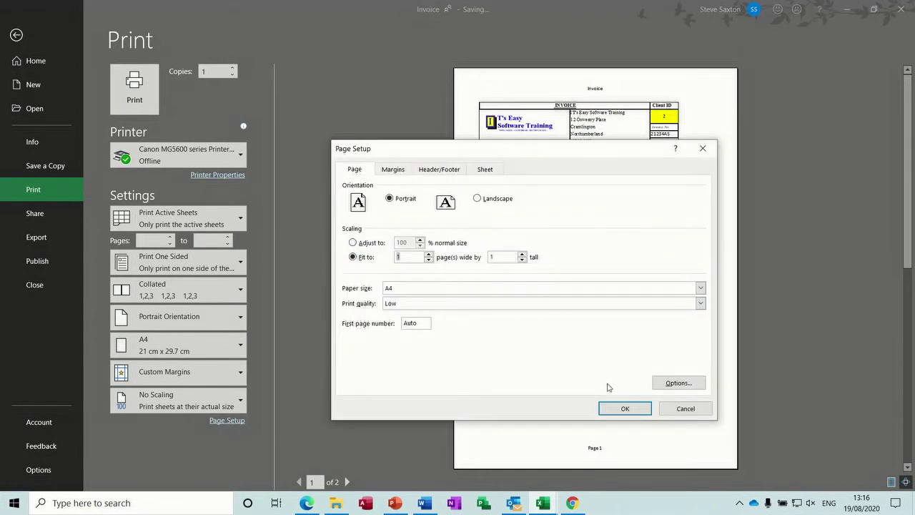
click(611, 407)
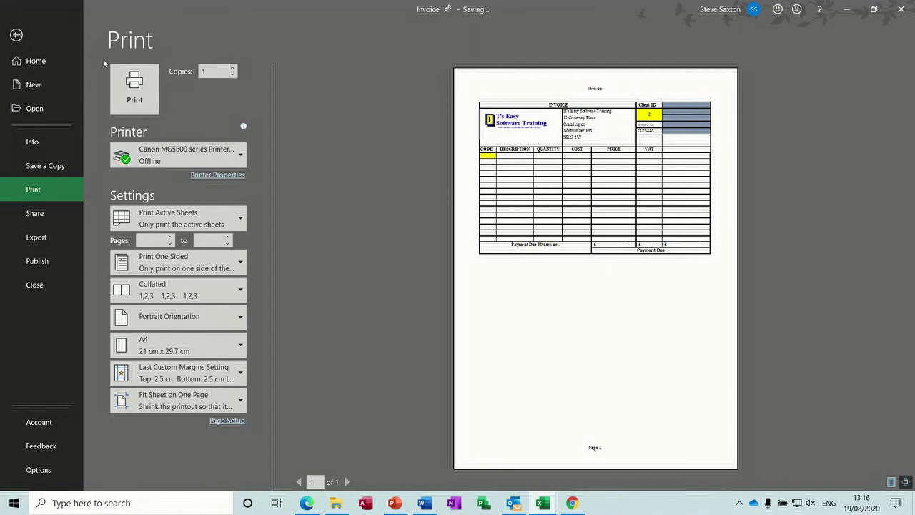
click(16, 36)
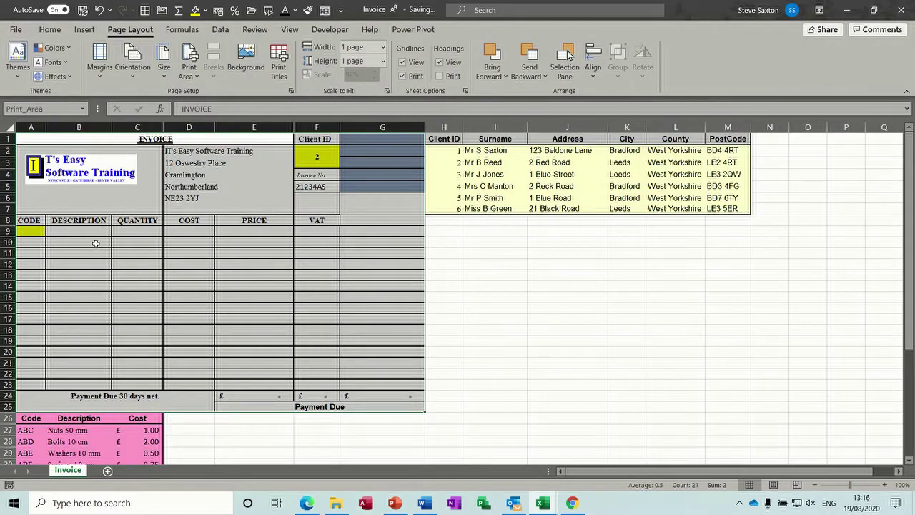
- Set cell A9's data validation to allow a list sourced from the product codes in A27:A41
click(31, 232)
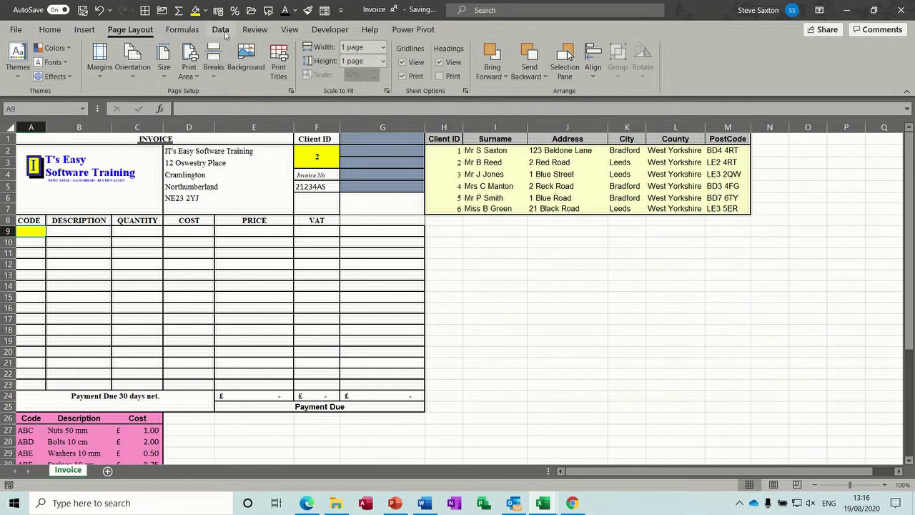
click(220, 30)
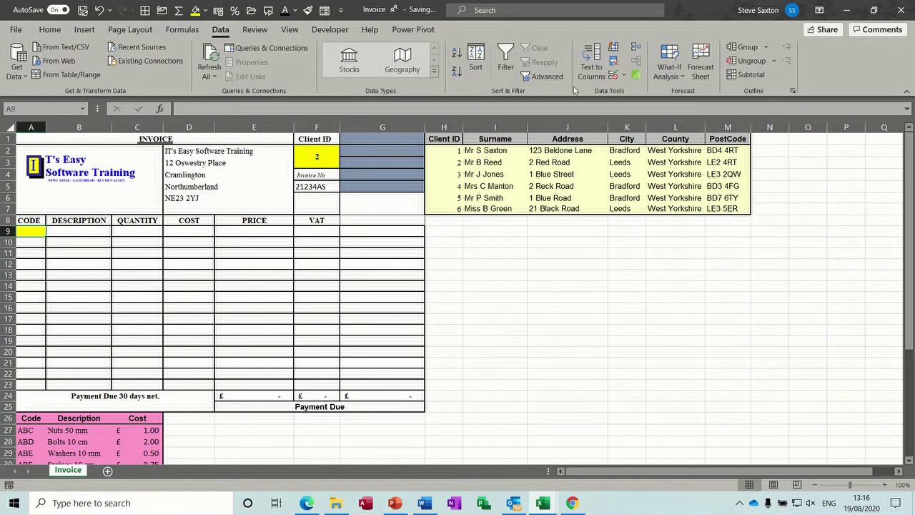
click(622, 77)
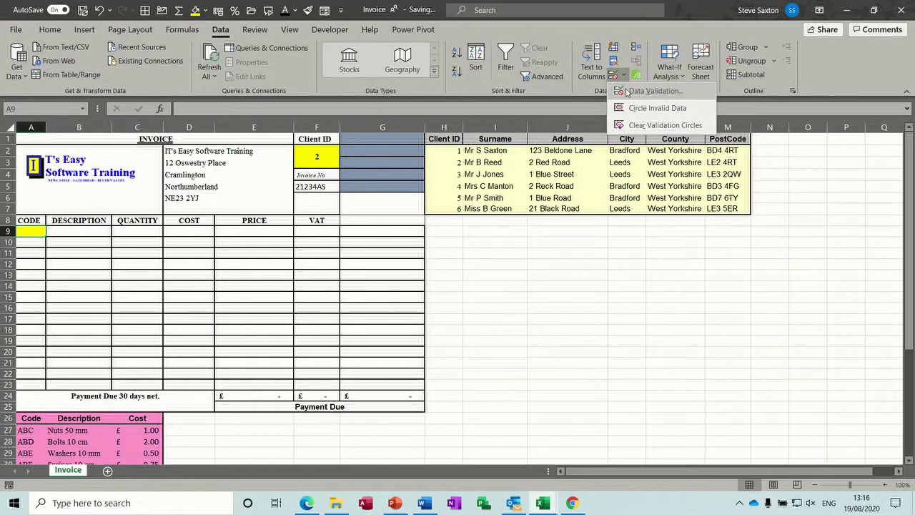
click(627, 91)
click(486, 252)
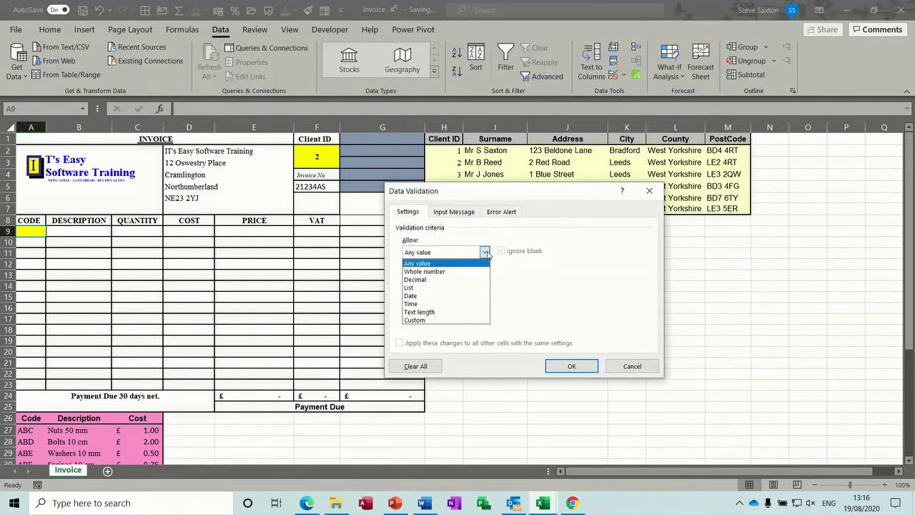
click(461, 288)
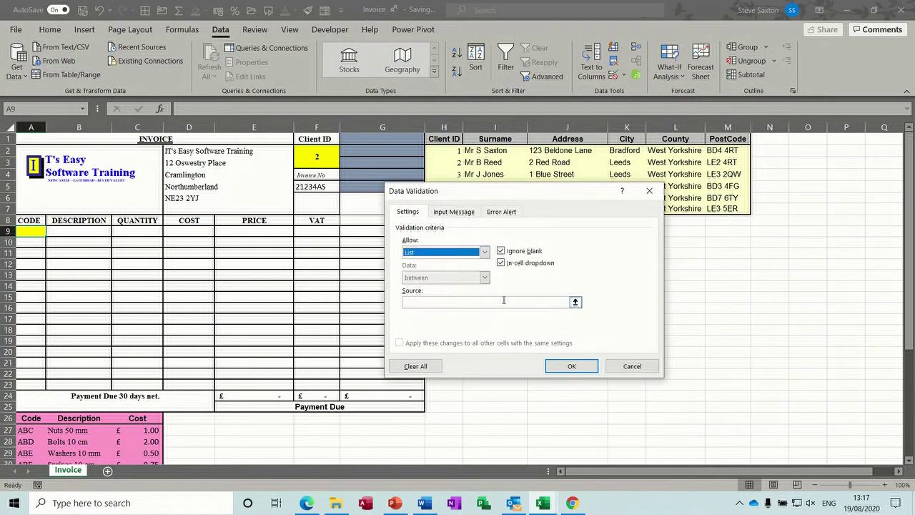
click(575, 302)
click(31, 430)
drag(32, 430, 29, 472)
mouse_move(32, 445)
mouse_down()
mouse_move(32, 457)
mouse_move(34, 430)
mouse_move(32, 442)
mouse_up()
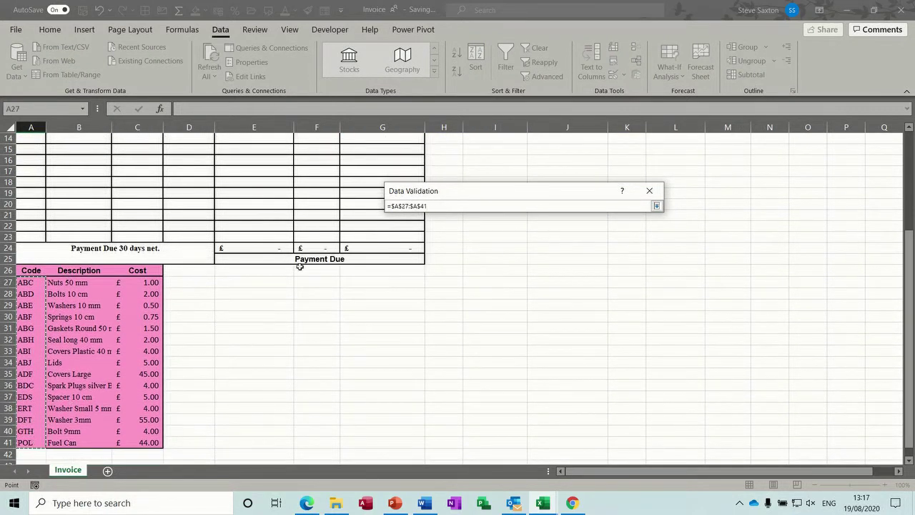
click(656, 205)
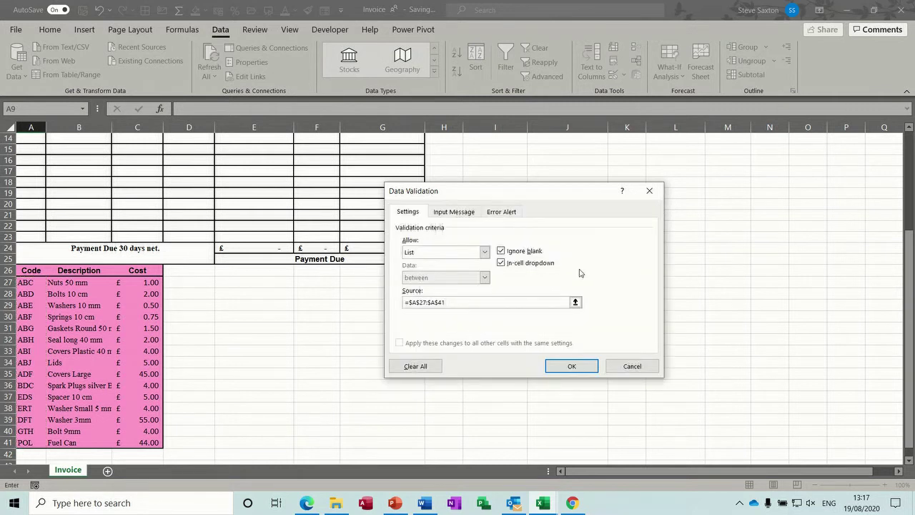
- Give A9's validation a Stop error alert titled "Only these codes" with the message "Check codes", and apply the validation
click(458, 215)
click(460, 269)
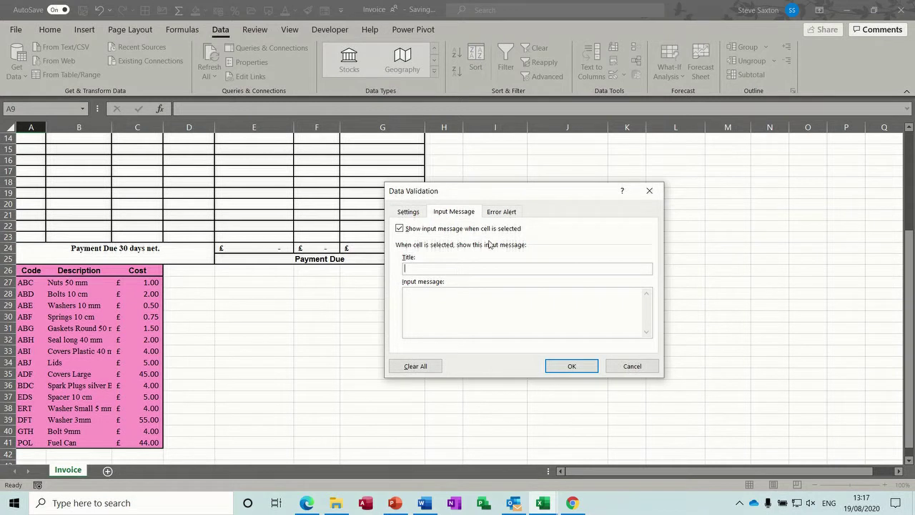
click(501, 211)
click(533, 273)
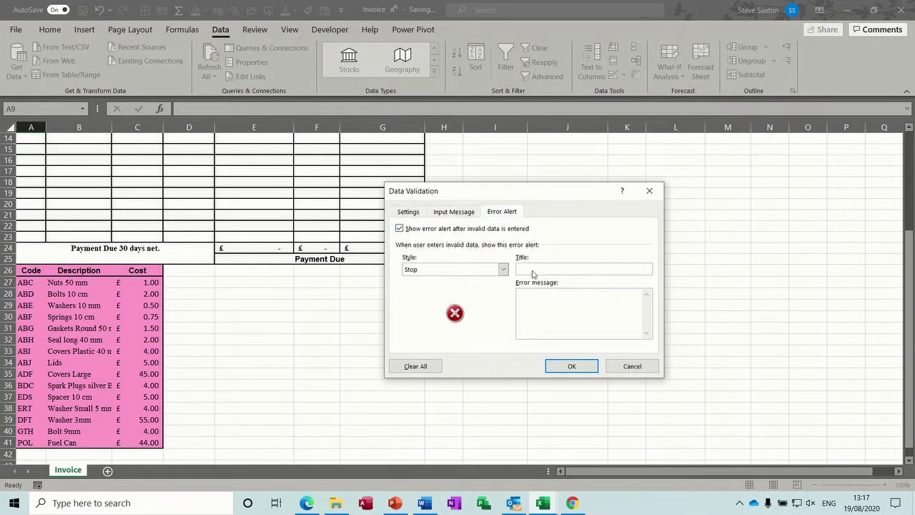
text(Only thes)
click(537, 300)
text(Check codes)
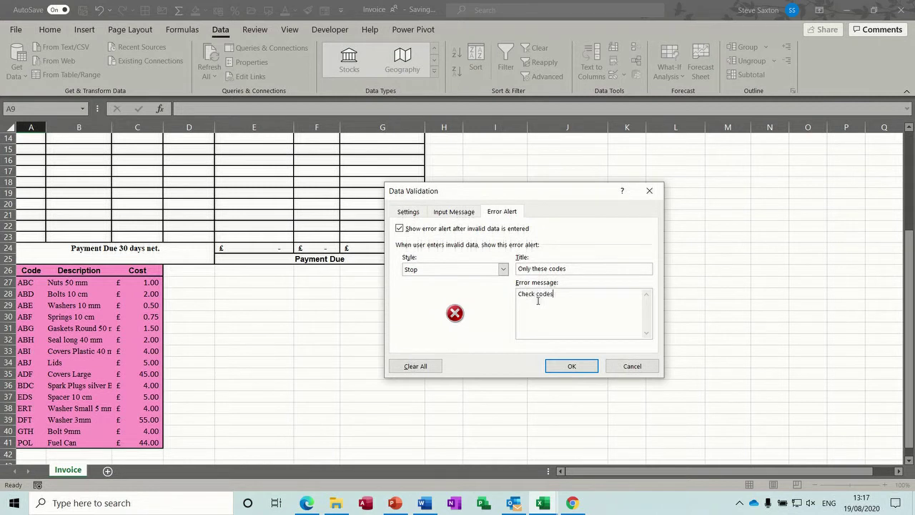
click(571, 367)
- Remove the fill colour from cell A9 and copy the cell with its list validation down to A23
drag(911, 259, 905, 189)
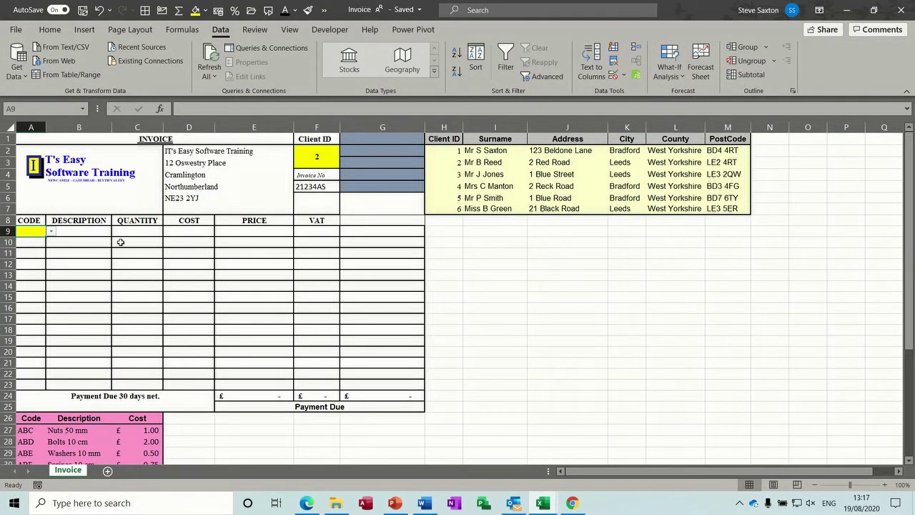
click(92, 232)
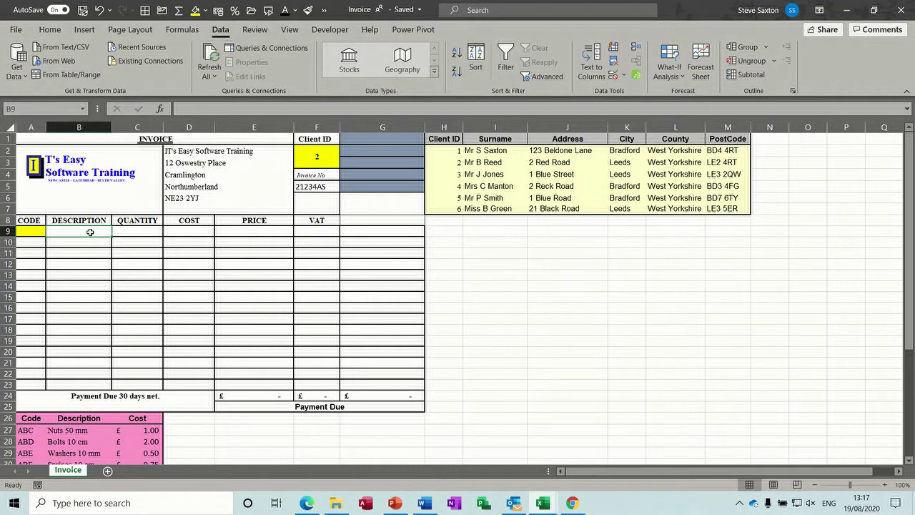
click(31, 232)
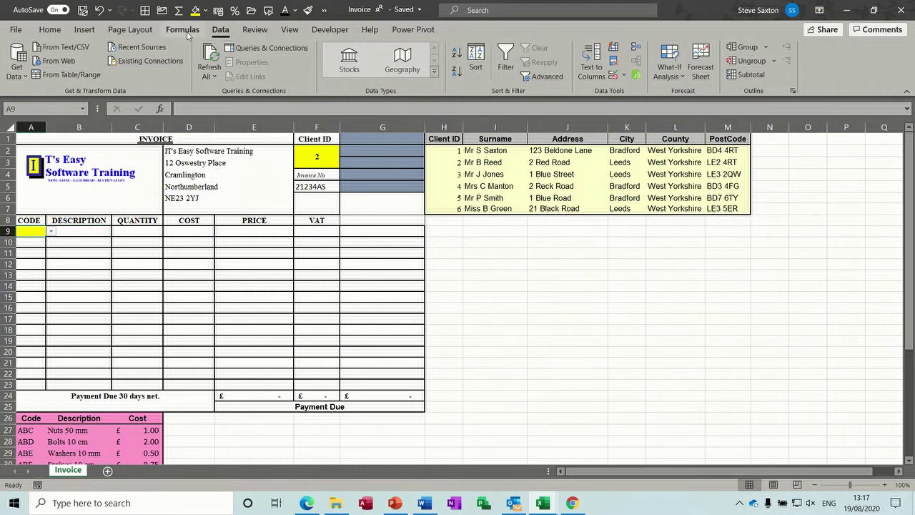
click(205, 12)
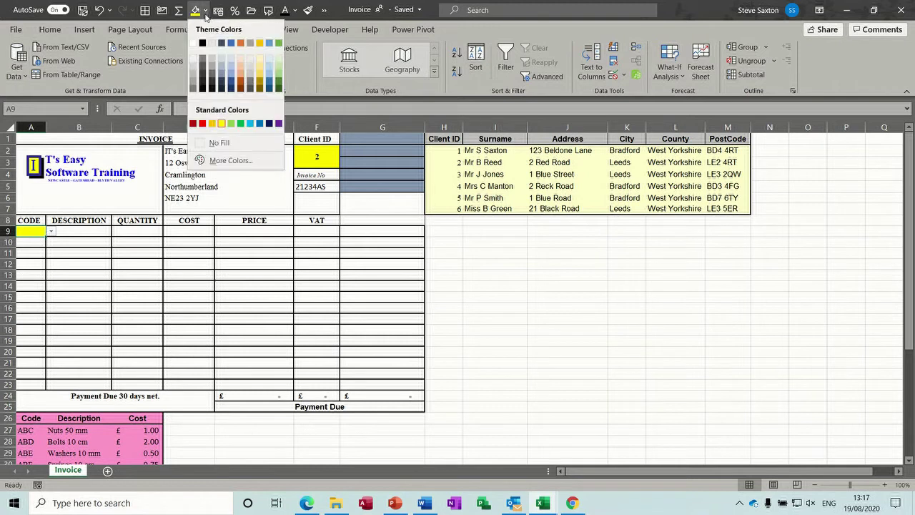
click(216, 143)
drag(46, 237, 39, 388)
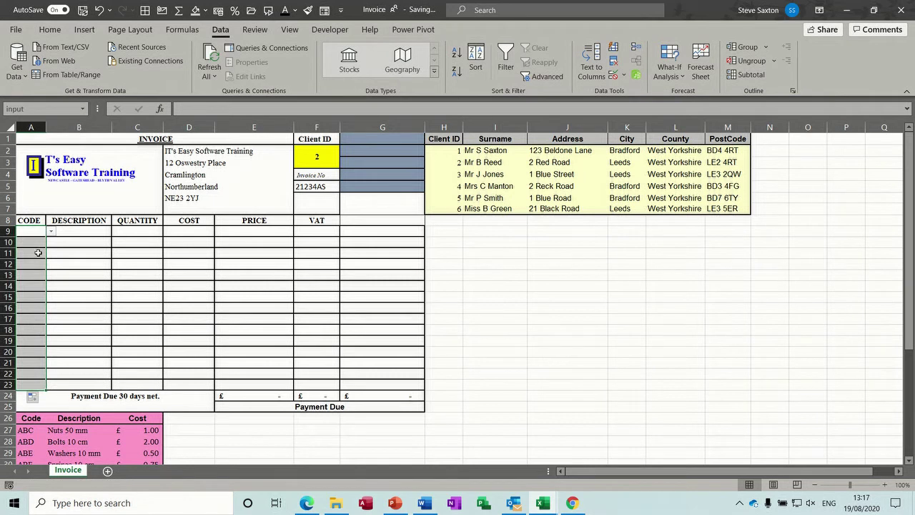
- Fill cell A9 with yellow again and open its dropdown to check the available codes
click(31, 231)
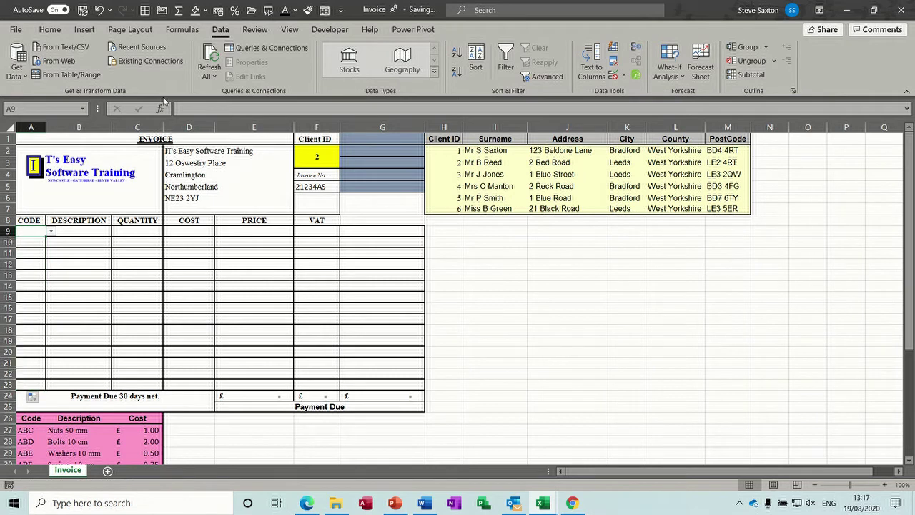
click(205, 10)
click(222, 124)
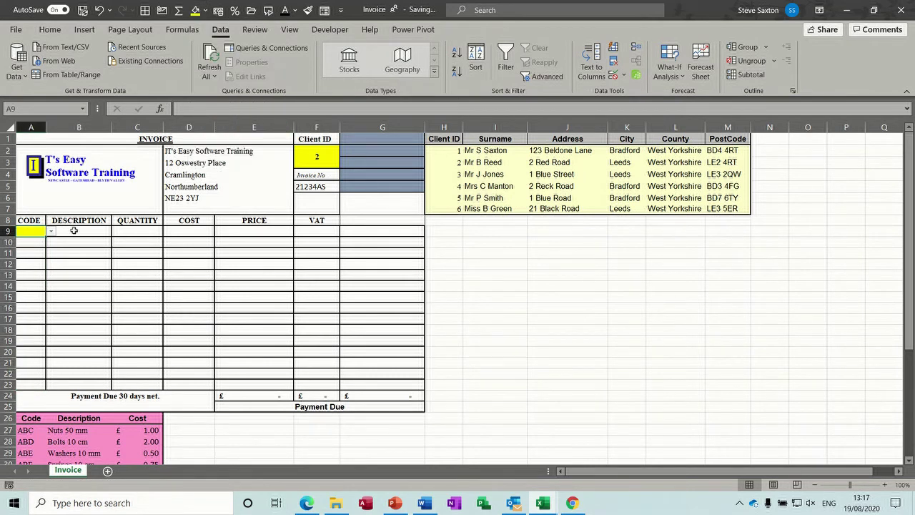
click(51, 232)
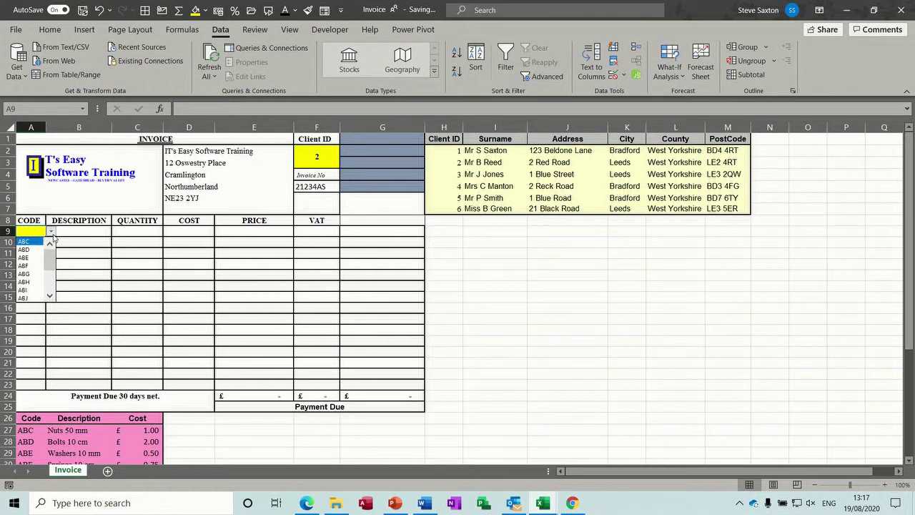
click(87, 232)
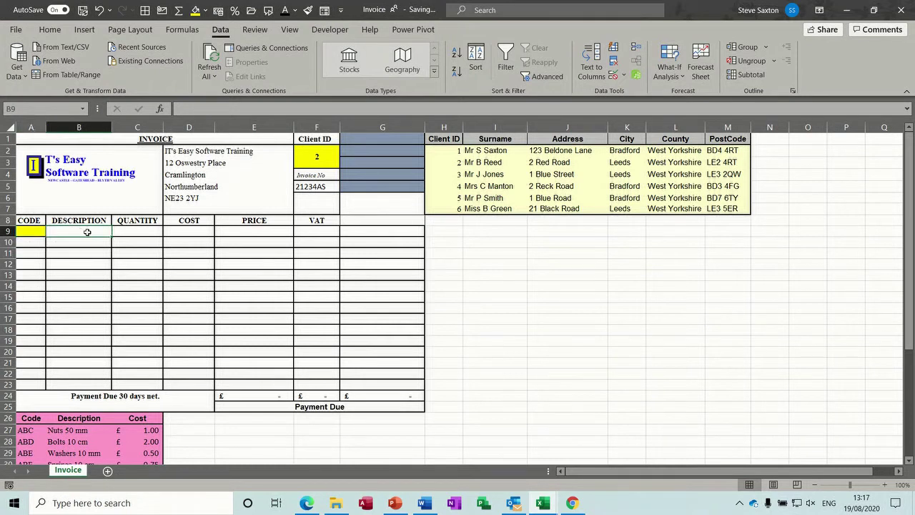
text(=)
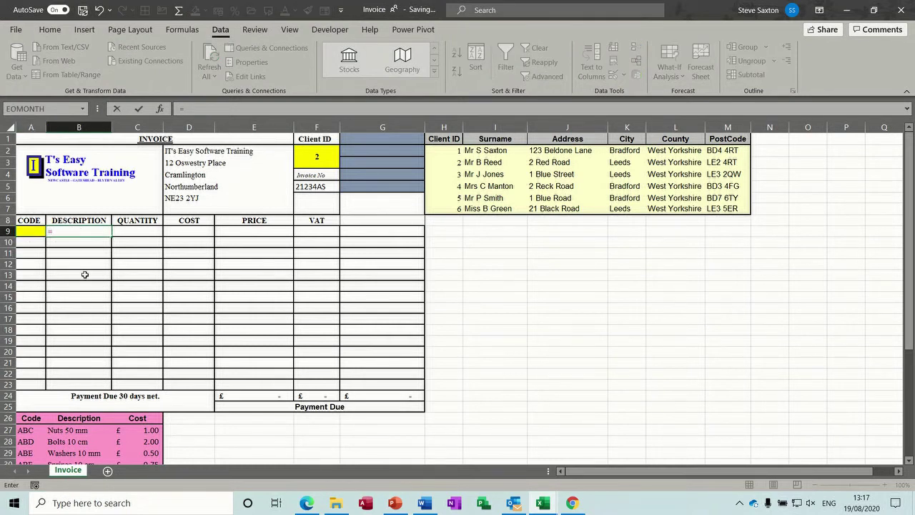
text(vlookup()
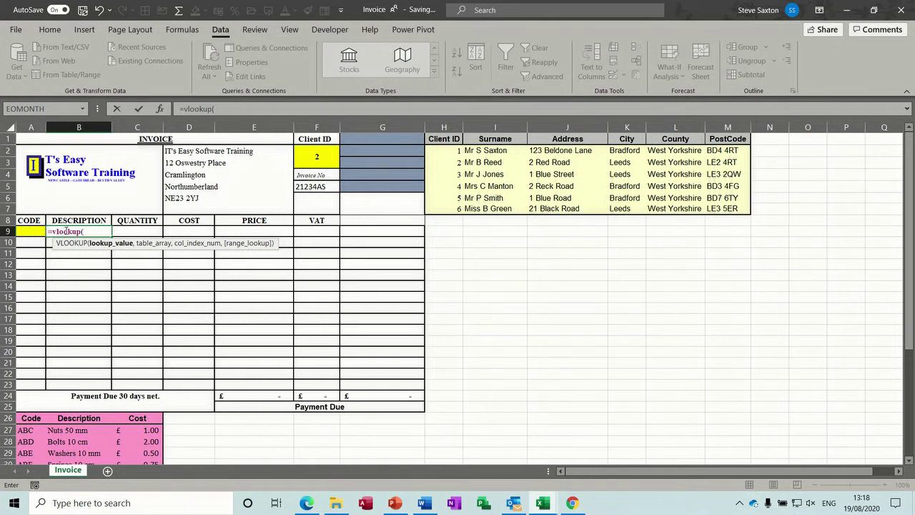
click(117, 109)
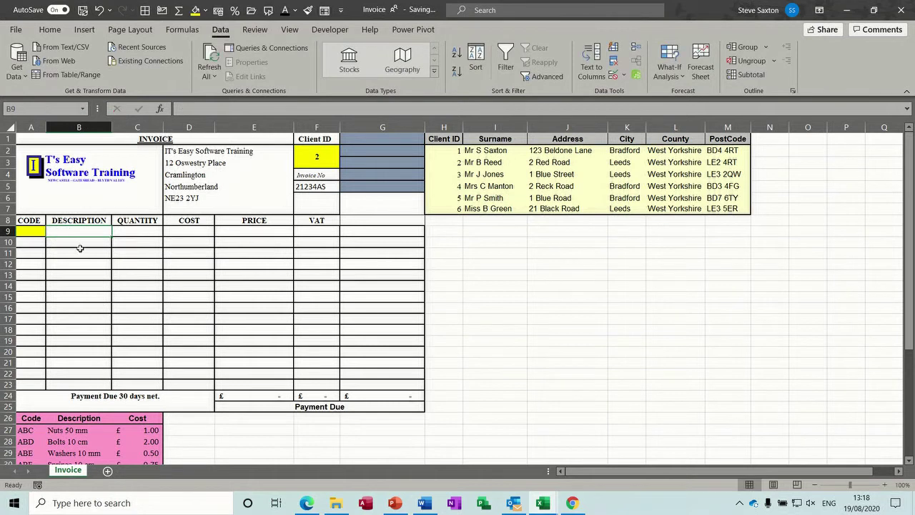
- Start a VLOOKUP formula in cell B9 with the named range input as its lookup value
drag(39, 236, 34, 385)
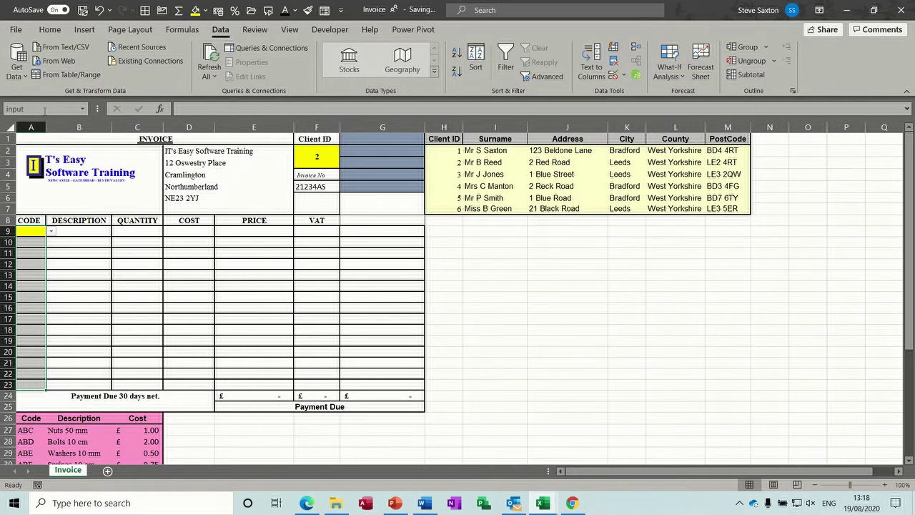
click(79, 233)
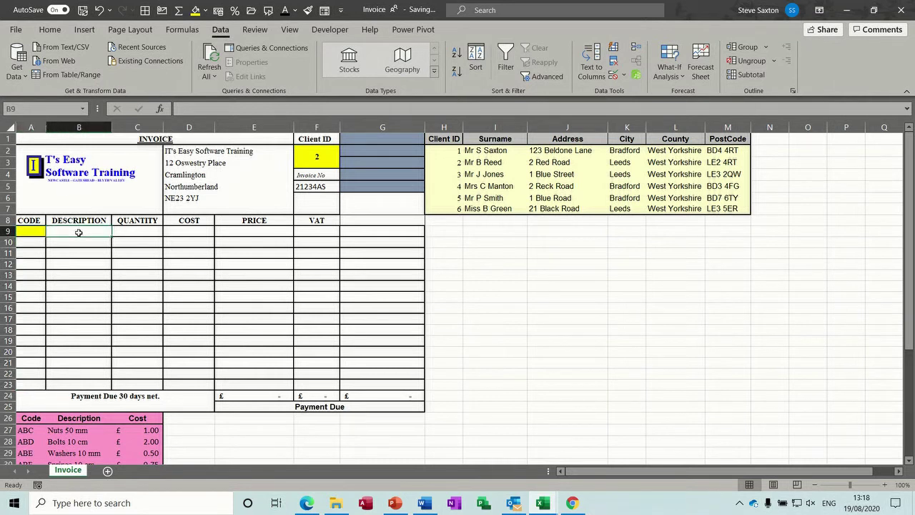
text(=vlook)
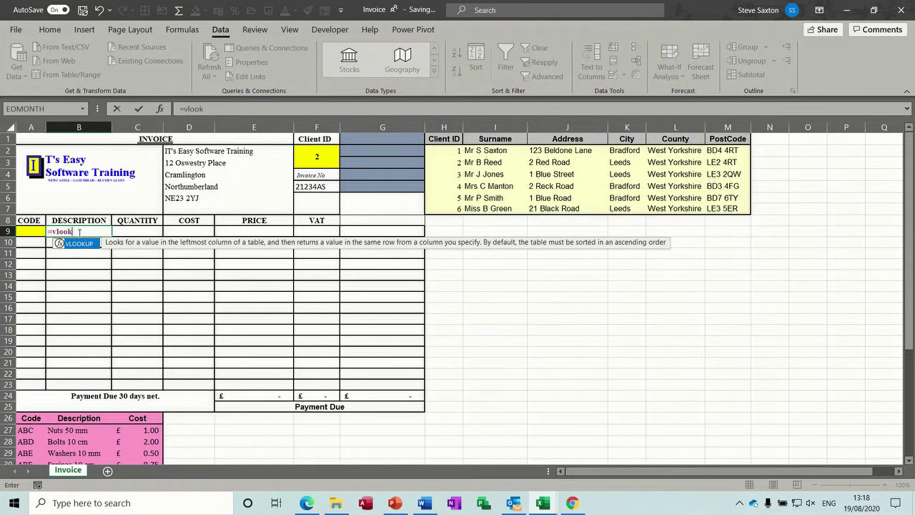
text(up()
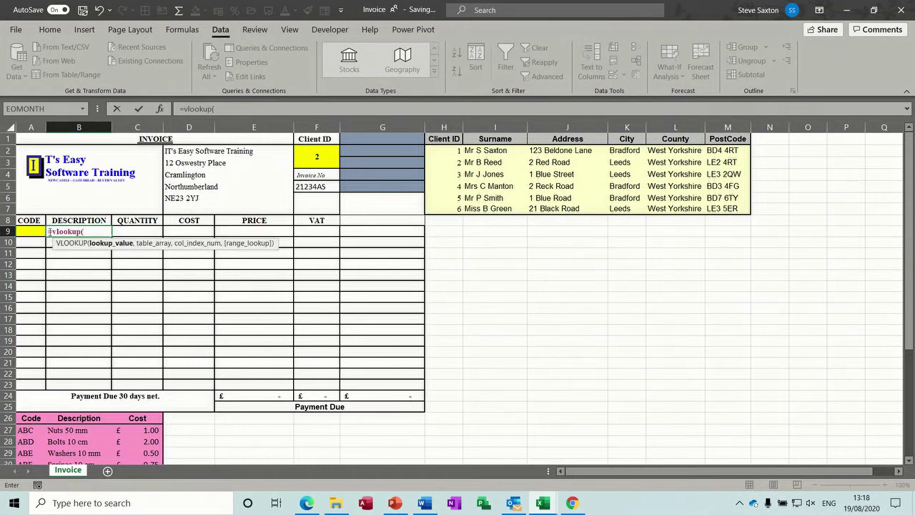
click(32, 232)
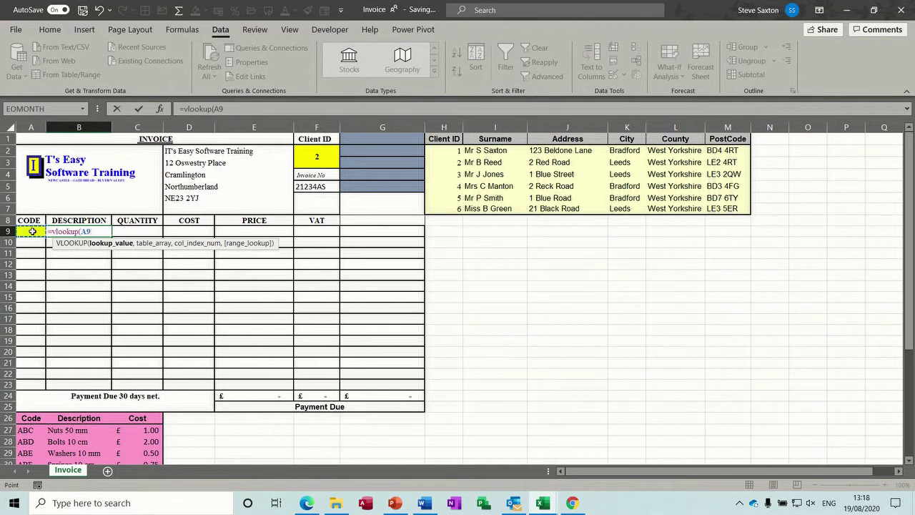
click(225, 109)
key(BackSpace)
key(BackSpace)
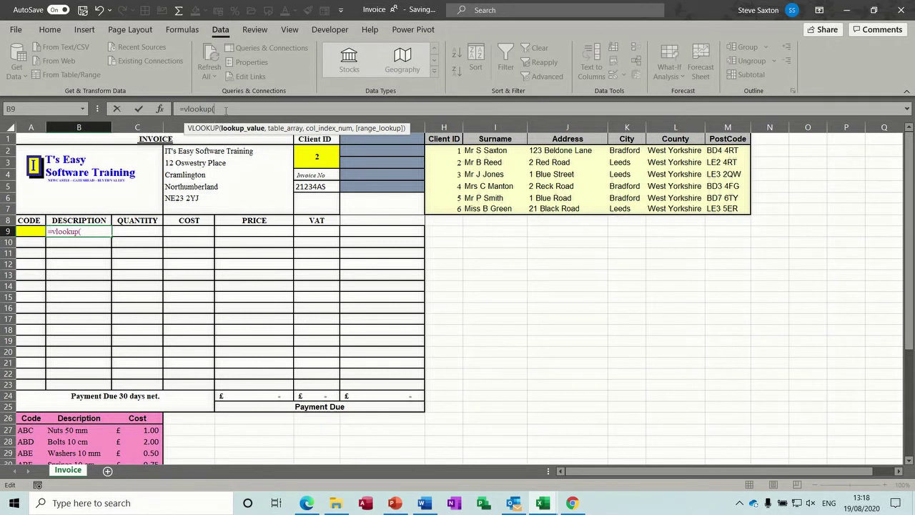
text(input)
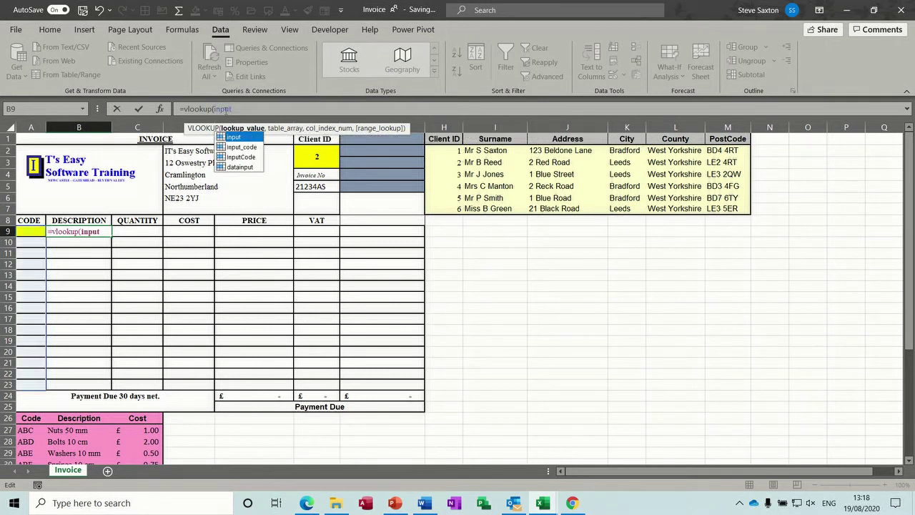
text(,)
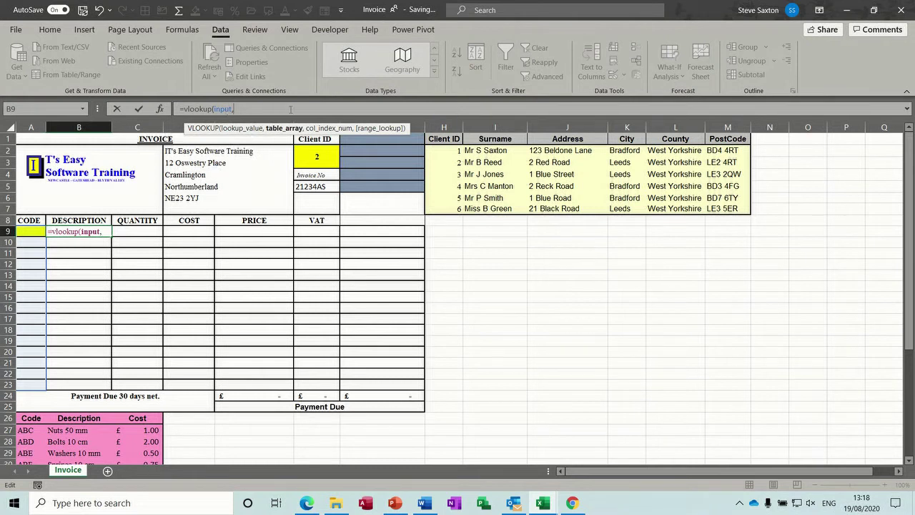
- Complete B9's VLOOKUP with the named range parts, column index 2 and match type 0, and enter the formula
text(pa)
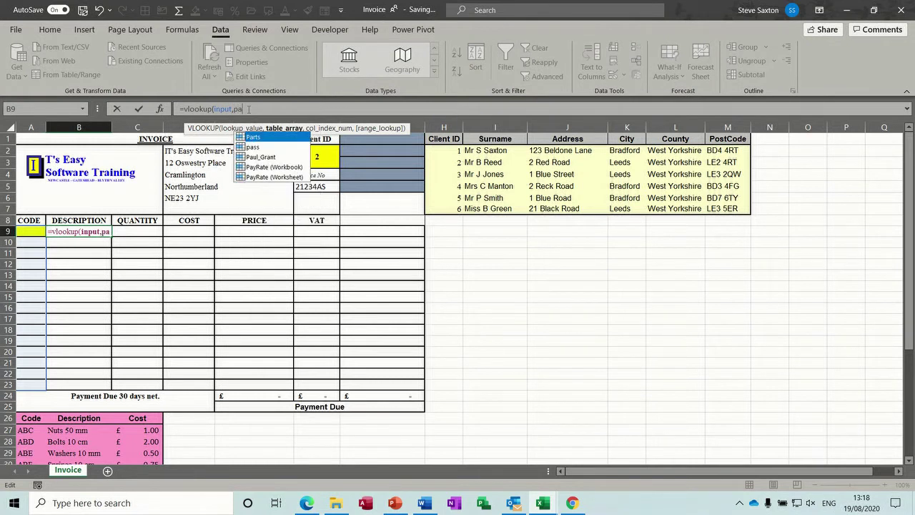
text(rts)
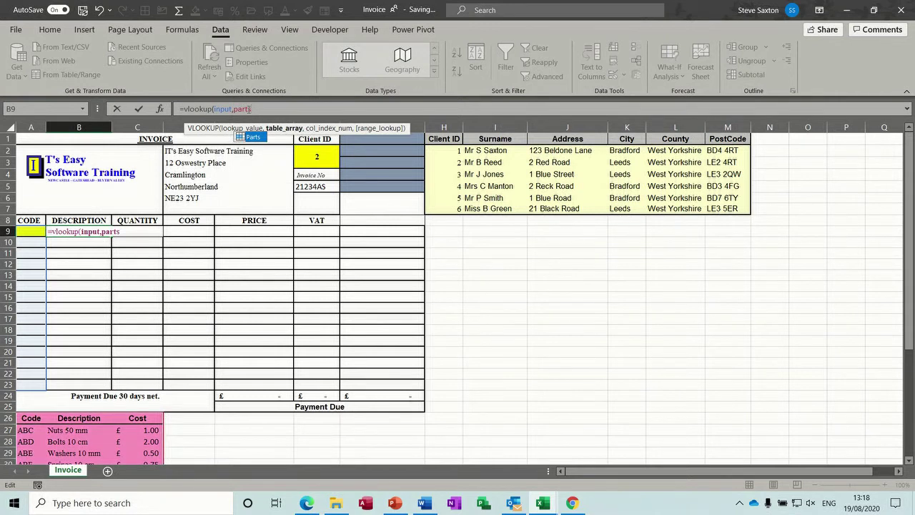
text(,)
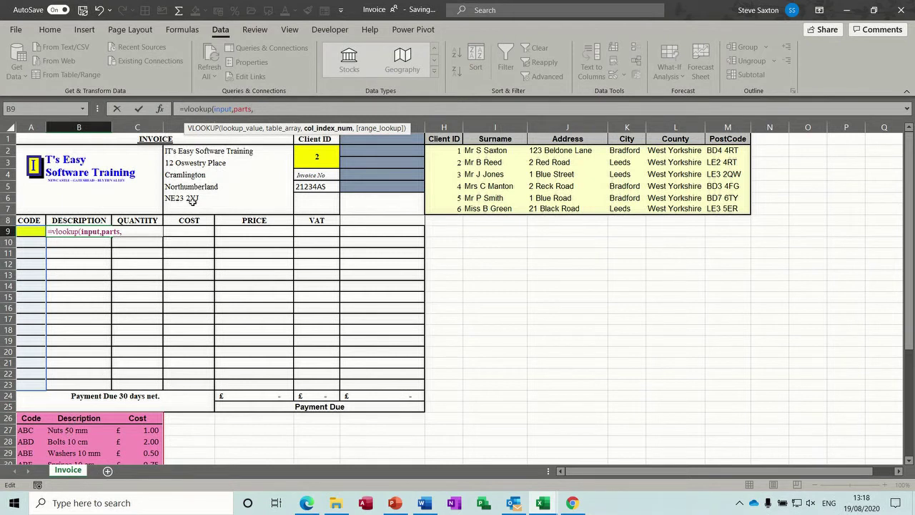
text(2,)
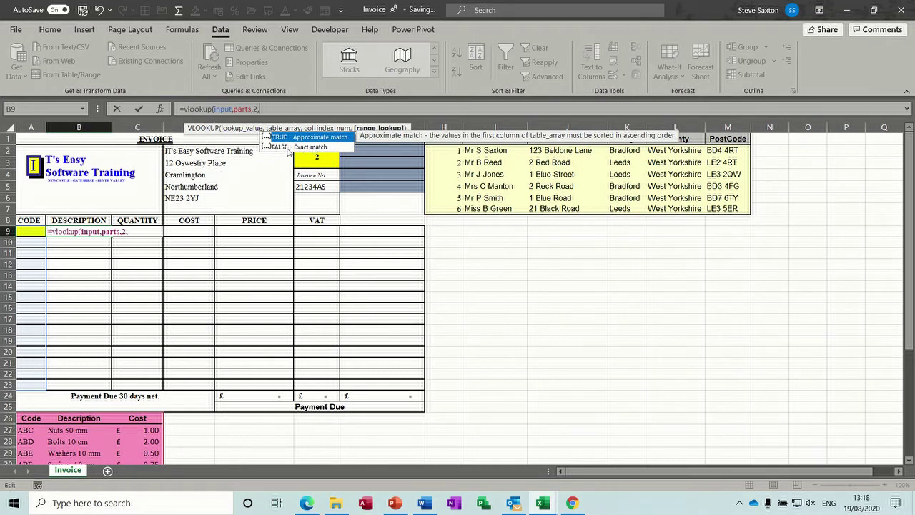
text(0))
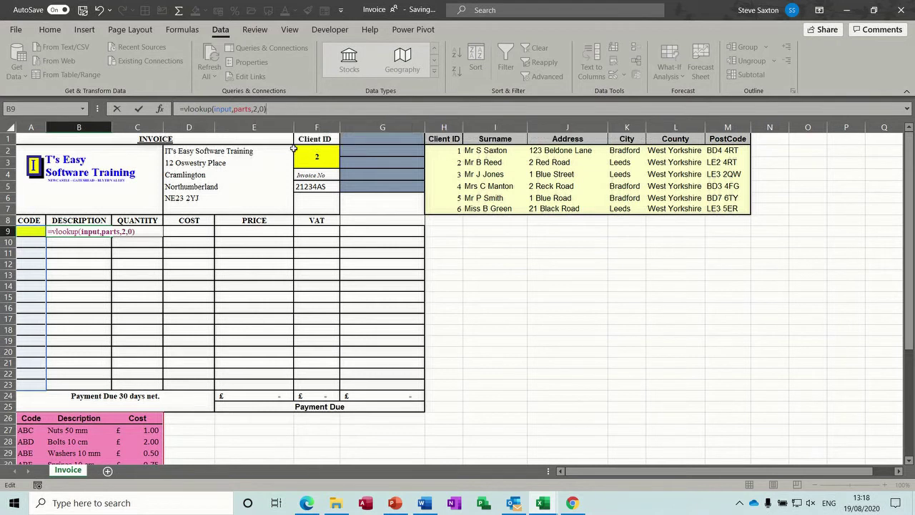
click(141, 113)
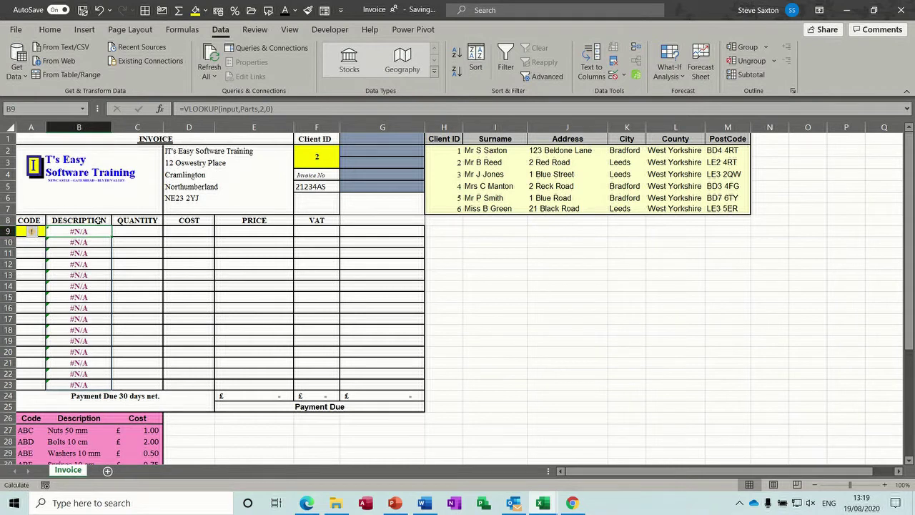
- Wrap B9's lookup in an IF that blanks empty codes: =IF(input=0,"",VLOOKUP(input,Parts,2,0))
click(184, 109)
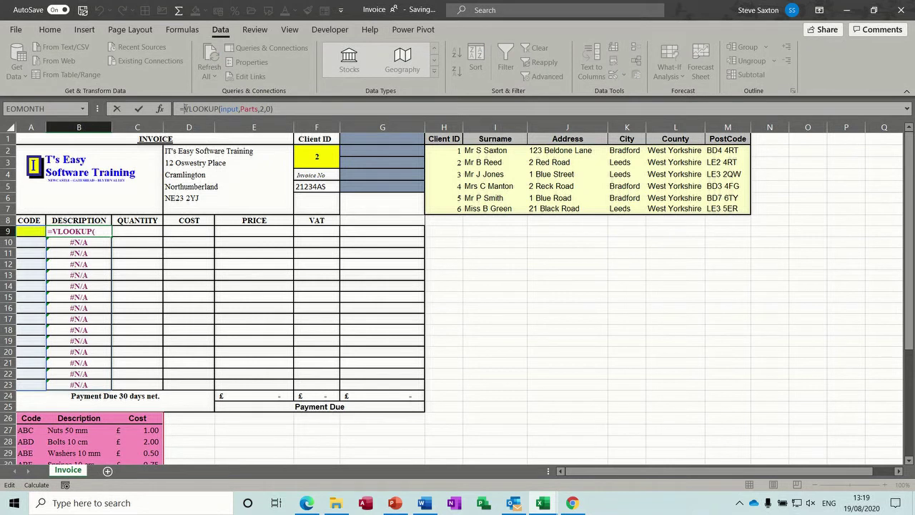
text(if()
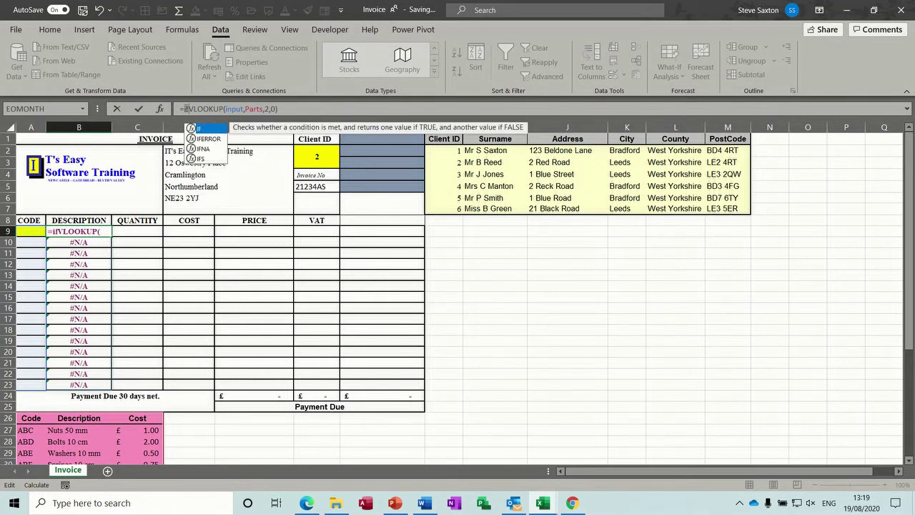
text(im)
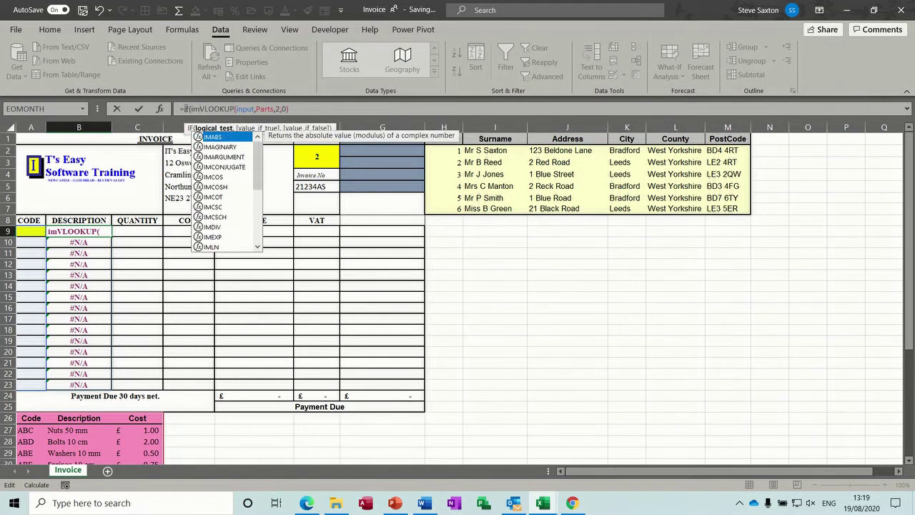
key(BackSpace)
text(nput)
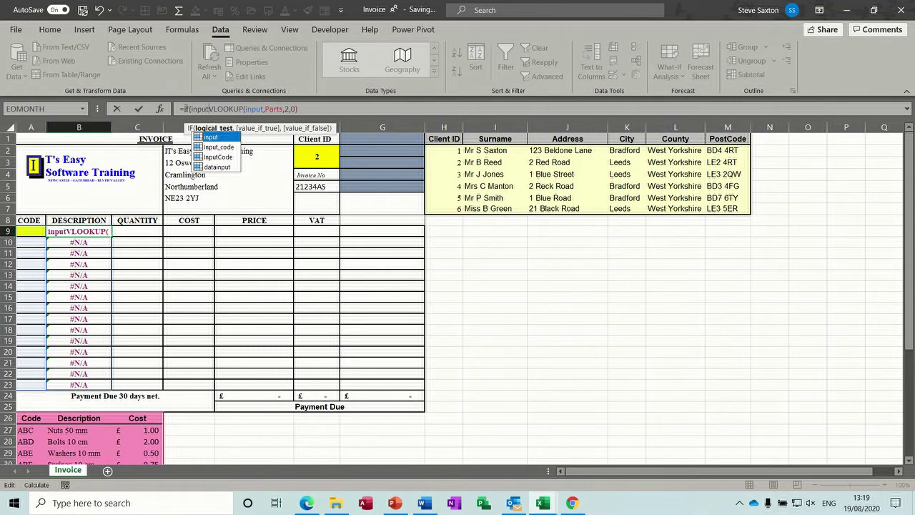
text(=0)
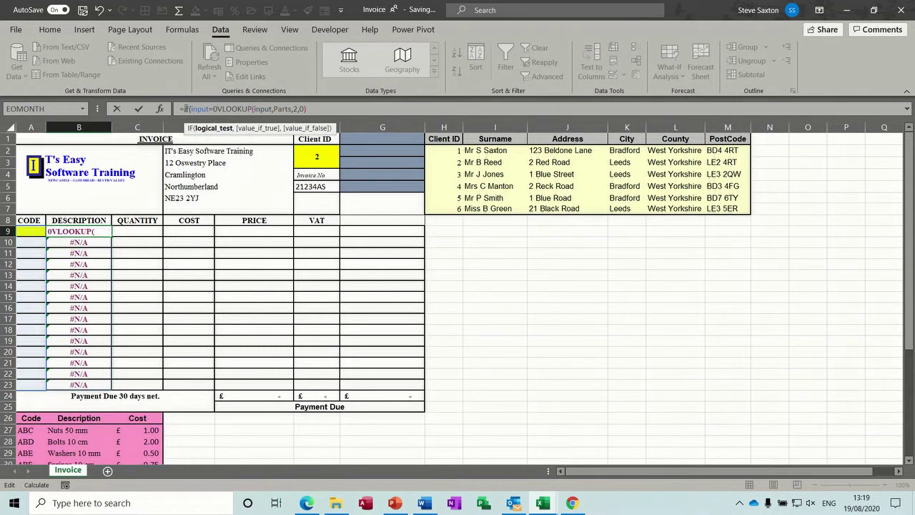
text(,)
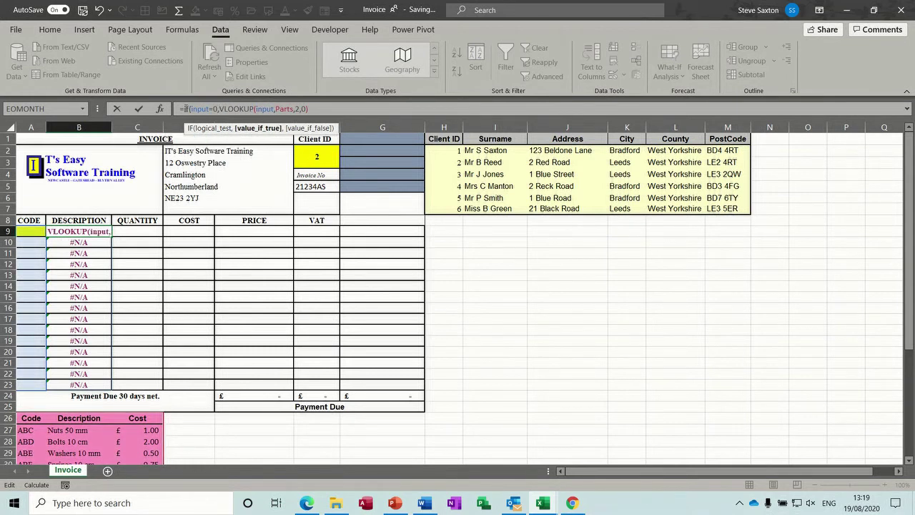
text("")
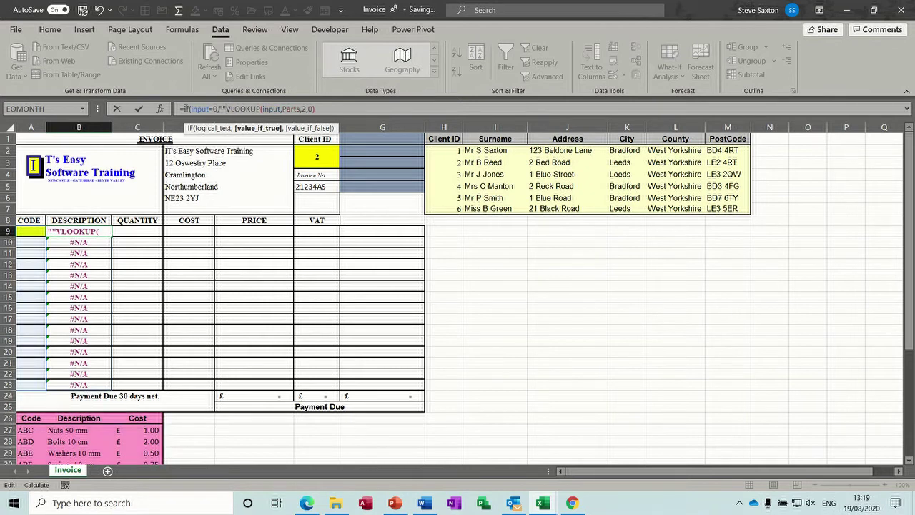
text(,)
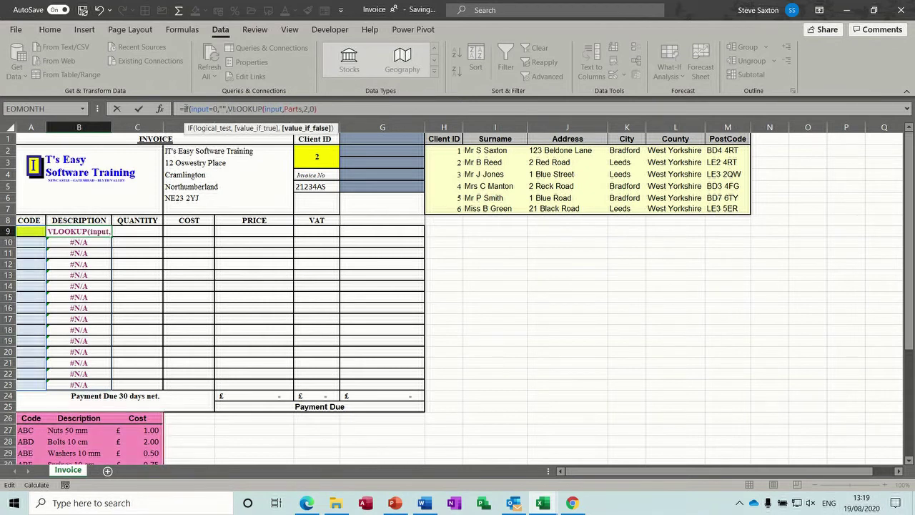
click(338, 110)
text())
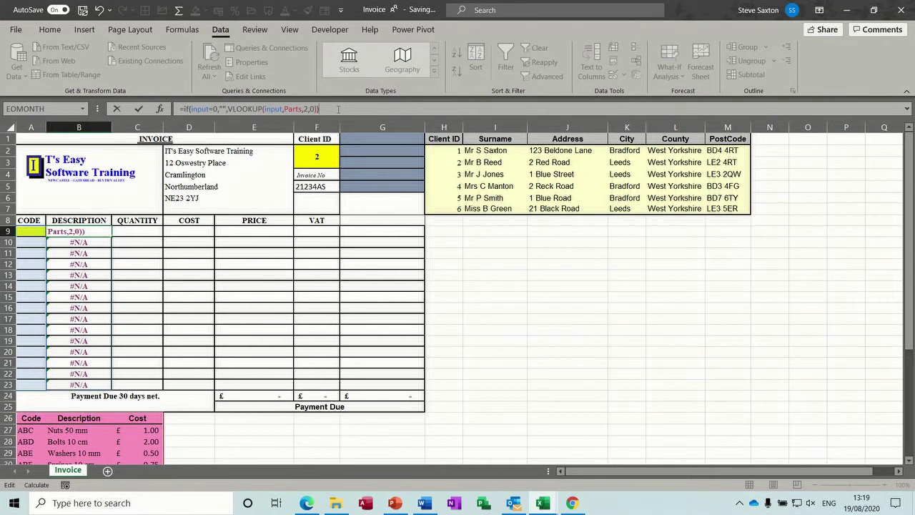
click(140, 110)
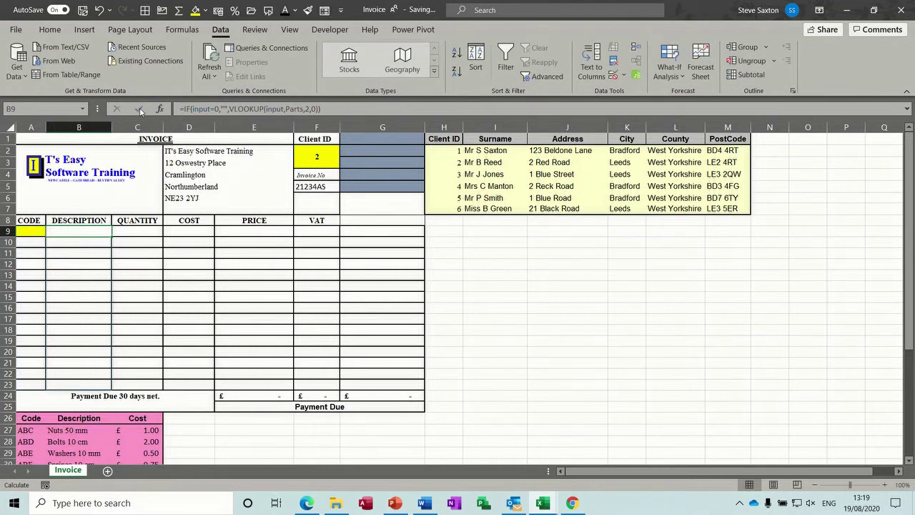
- Choose the product code ABC for cell A9 from its validation list
click(33, 232)
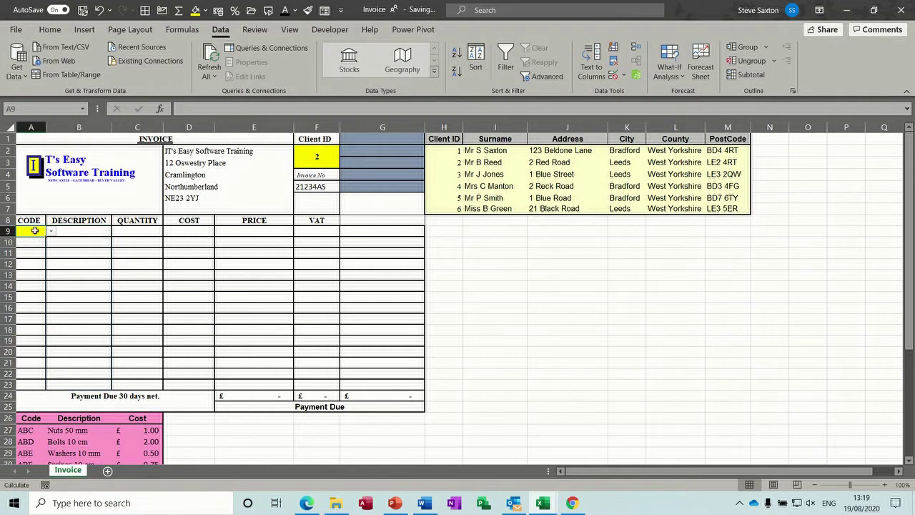
click(50, 231)
click(29, 241)
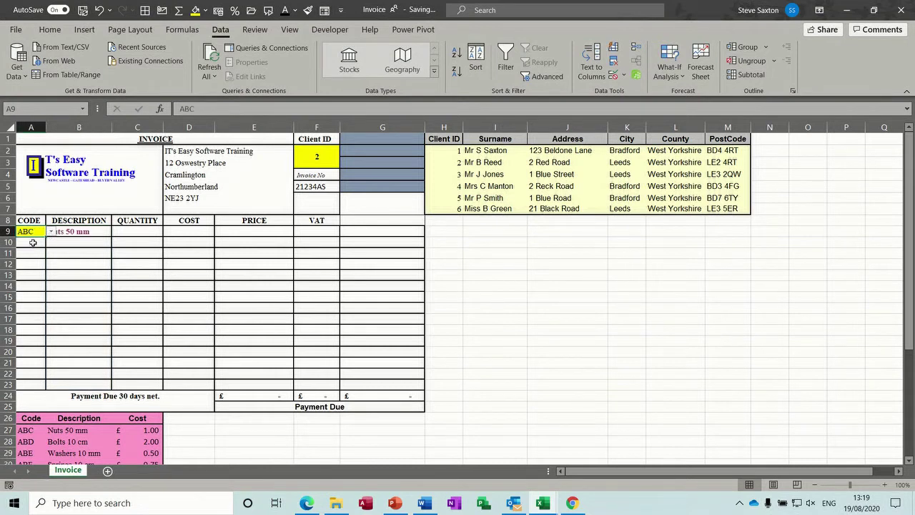
- Copy the description formula from B9 to the Cost cell D9 and change its VLOOKUP column index to 3
click(101, 231)
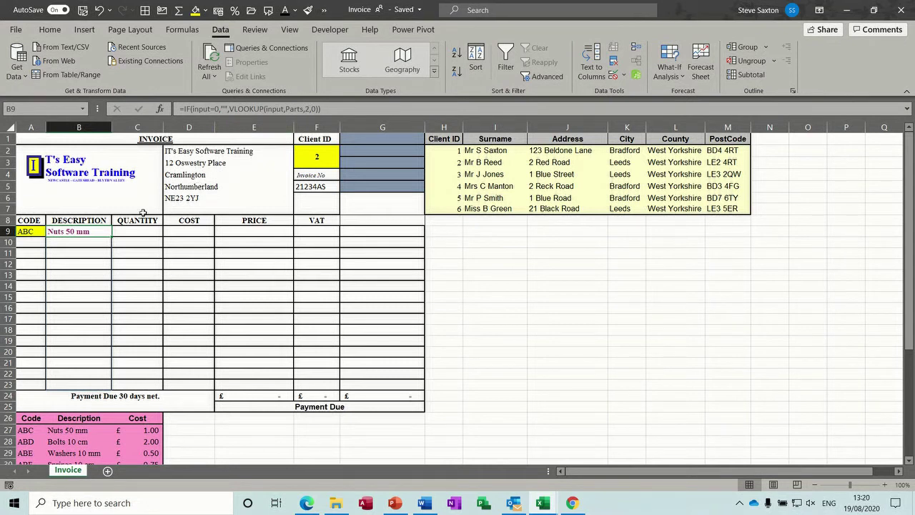
key(ctrl+c)
click(180, 231)
key(ctrl+v)
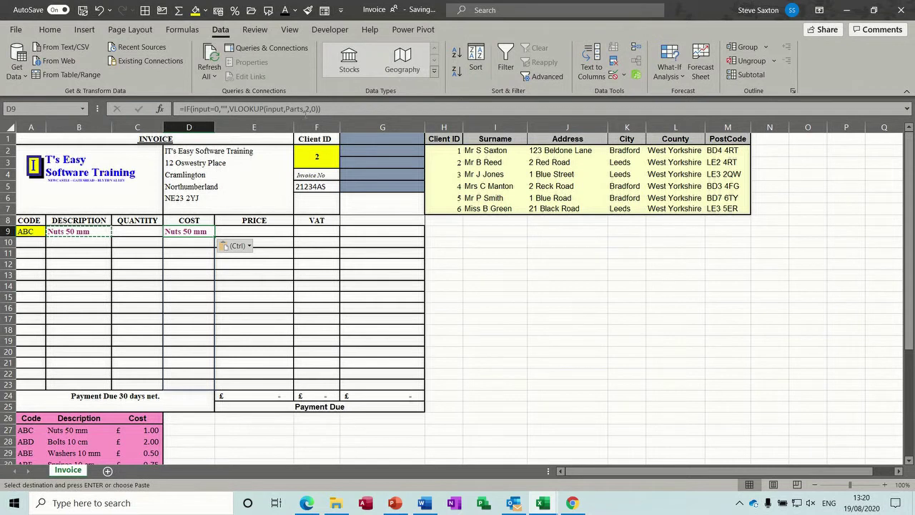
double_click(308, 109)
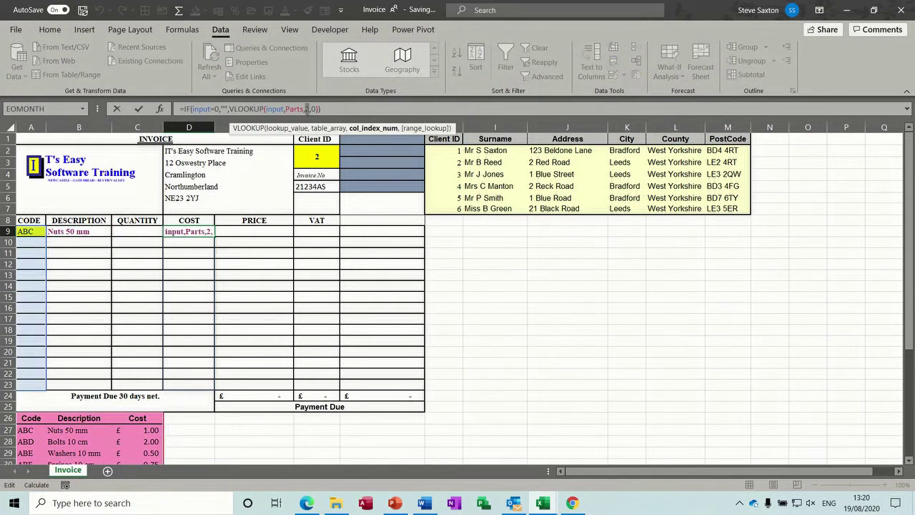
text(3)
key(Return)
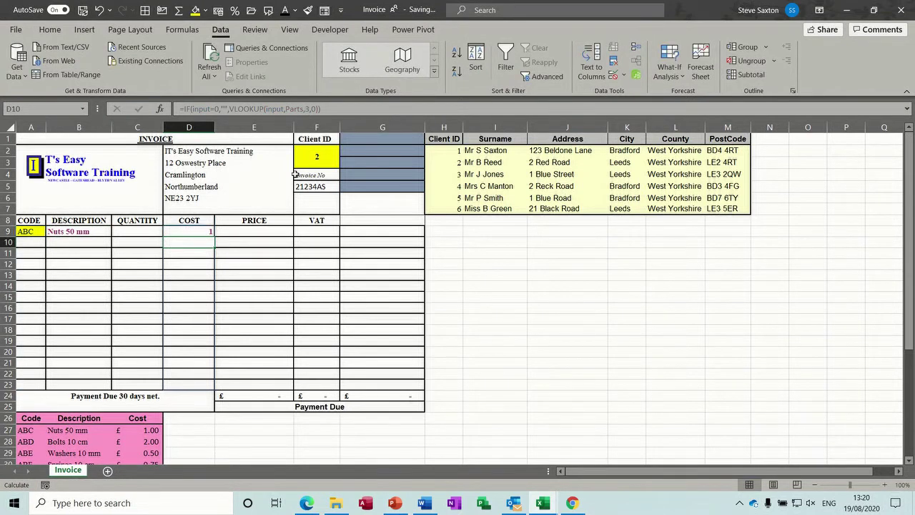
- Apply the Accounting number format in pounds to the cost in cell D9
click(205, 231)
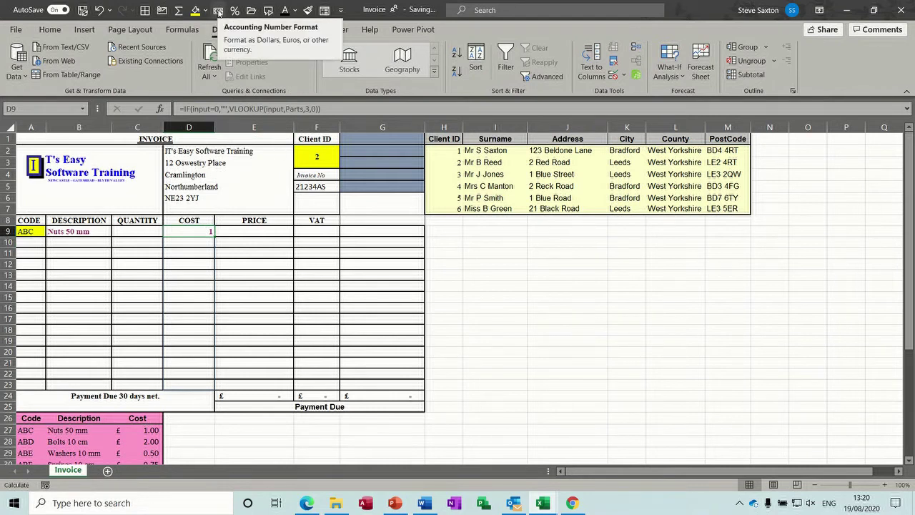
click(50, 29)
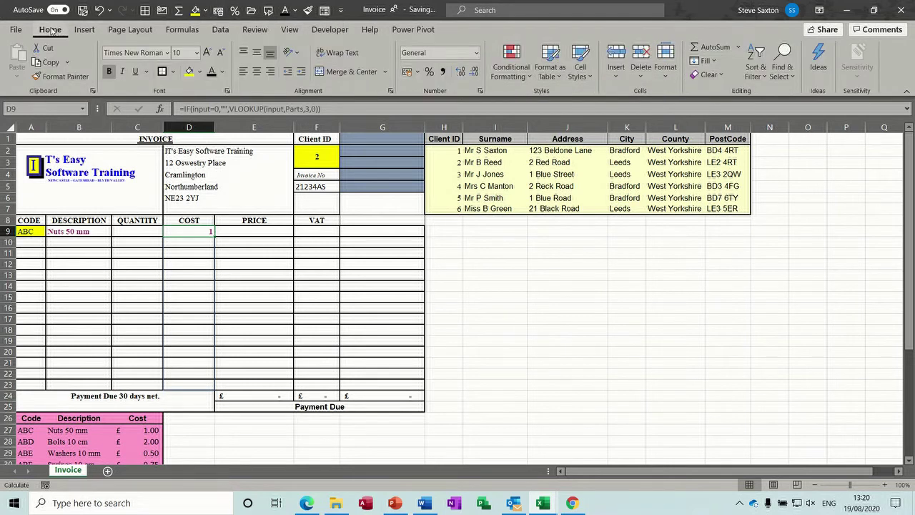
right_click(408, 75)
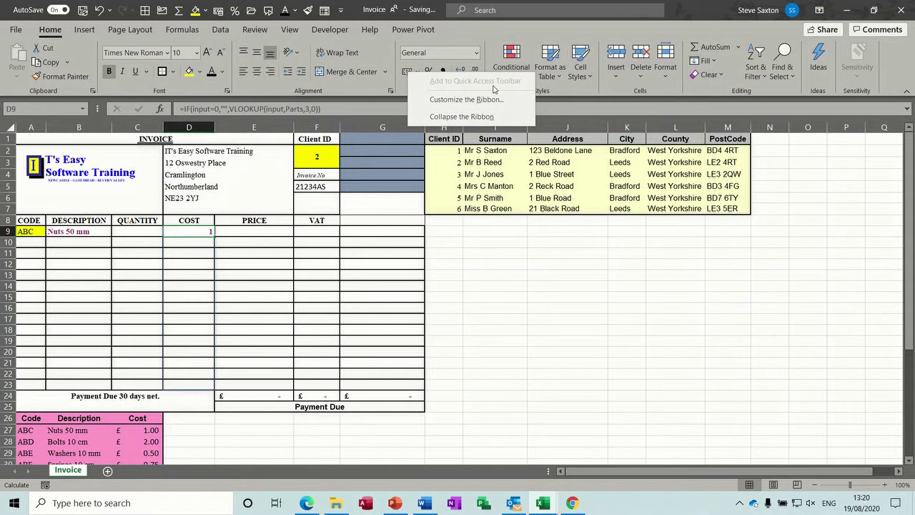
click(218, 10)
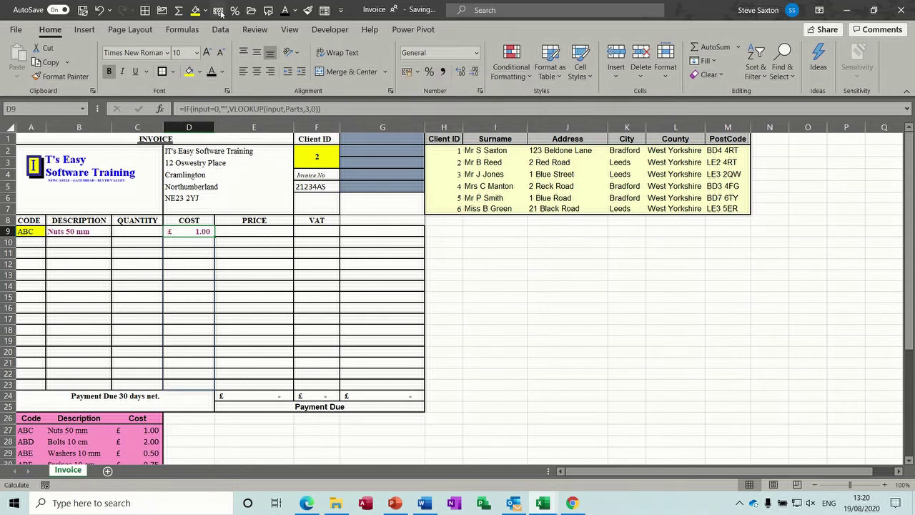
click(193, 241)
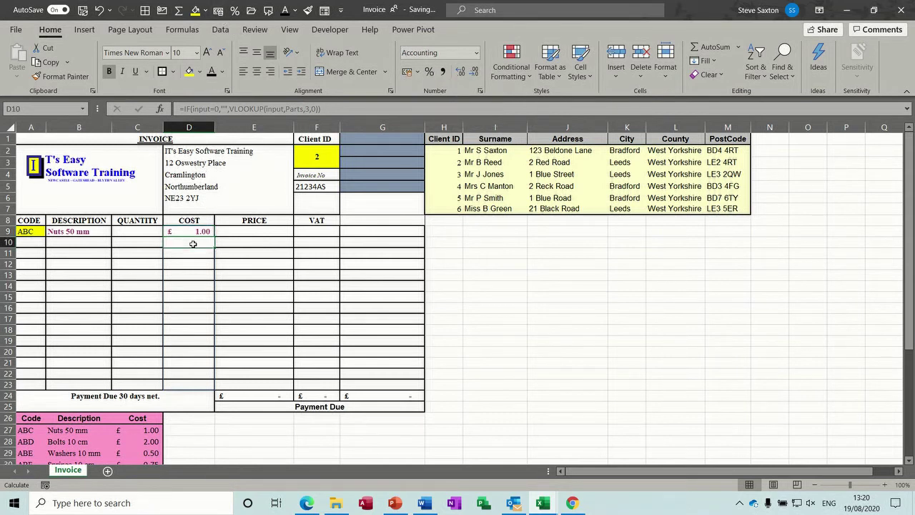
- Inspect the lookup formula in the Cost cells from D10 down to D23 and in D9, and the description formula in B9
click(190, 274)
click(193, 304)
click(193, 319)
click(193, 341)
click(193, 364)
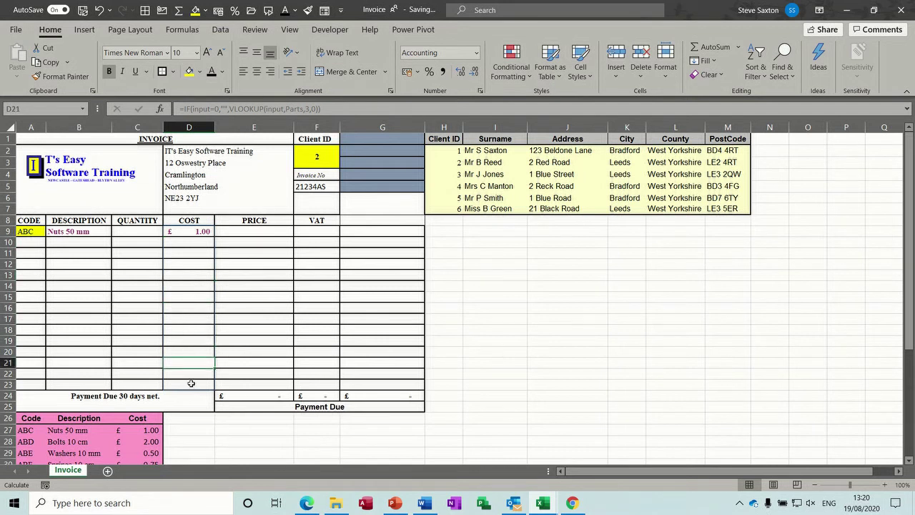
click(192, 385)
click(207, 231)
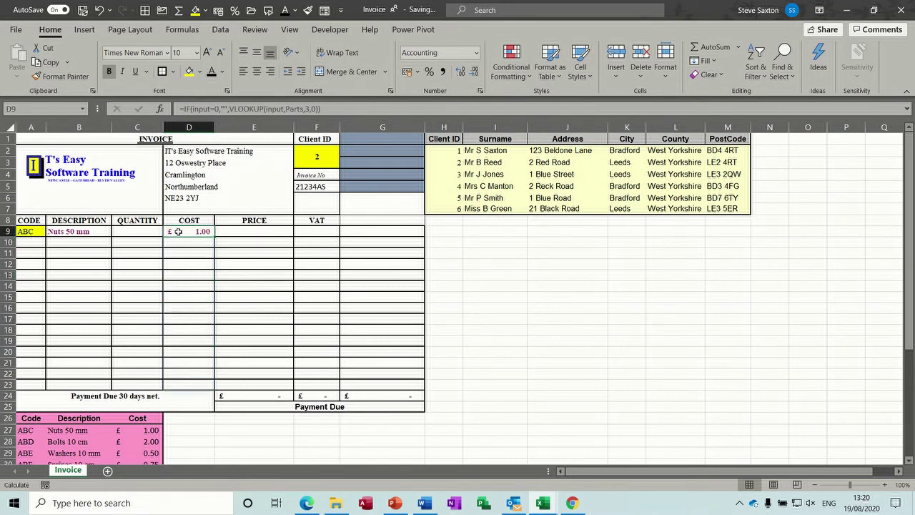
click(98, 232)
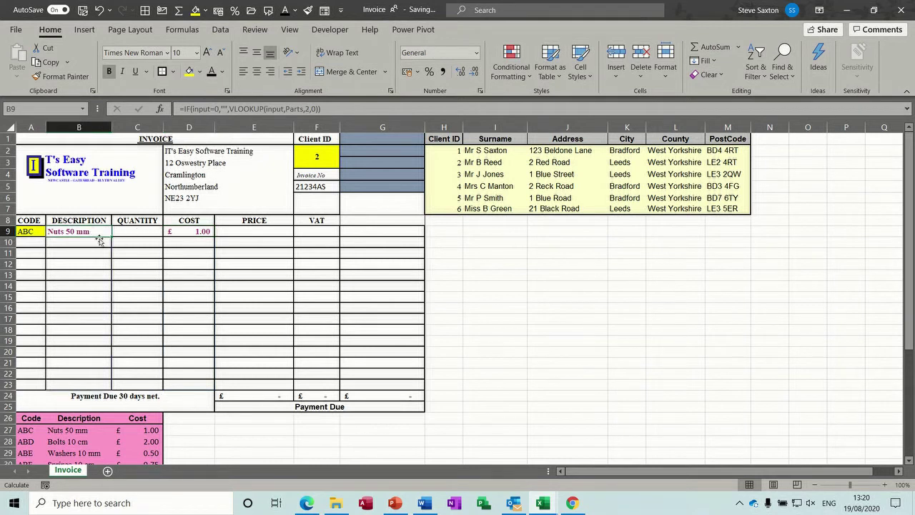
- Test the lookups by choosing product code ABF in cell A13 and clear that code again
click(32, 278)
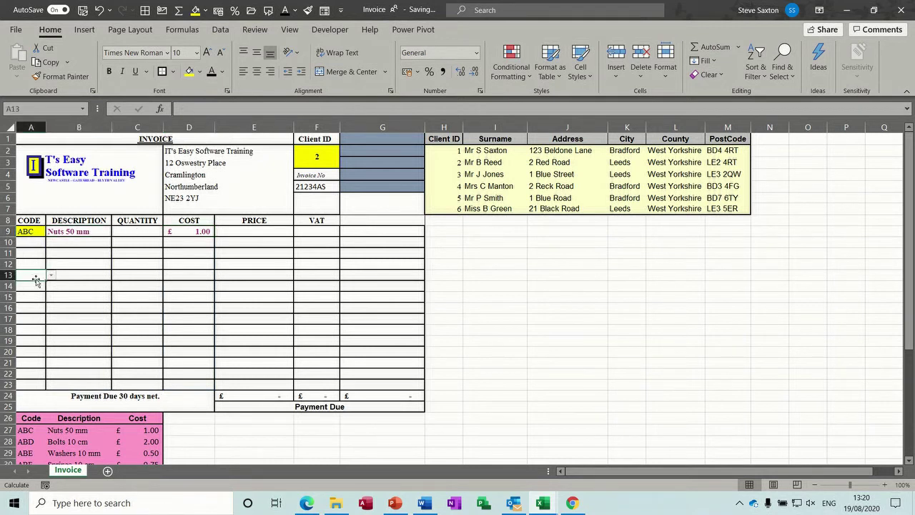
click(51, 275)
click(35, 309)
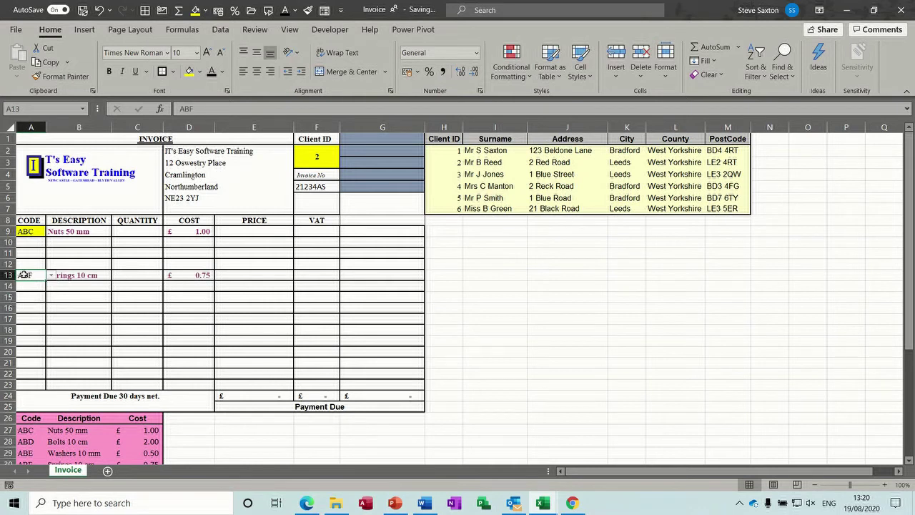
key(Delete)
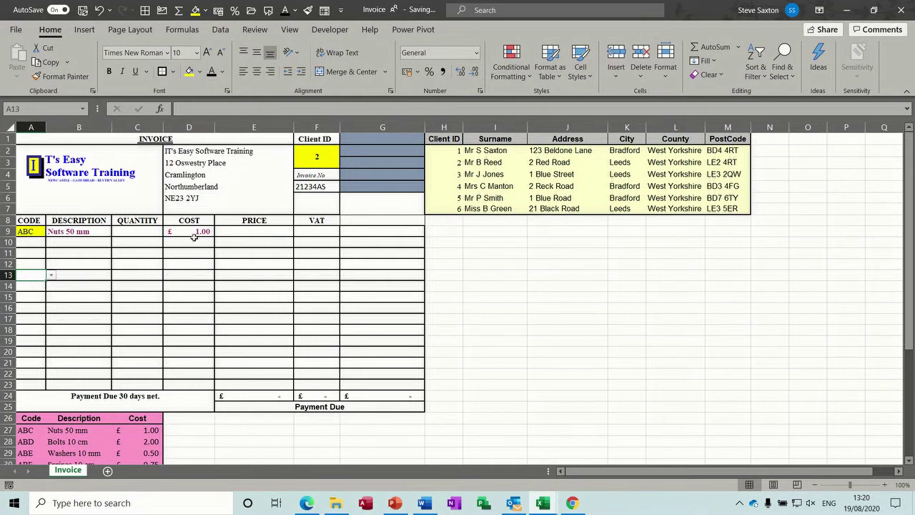
- Enter a quantity of 10 in cell C9 for the first invoice line
click(249, 231)
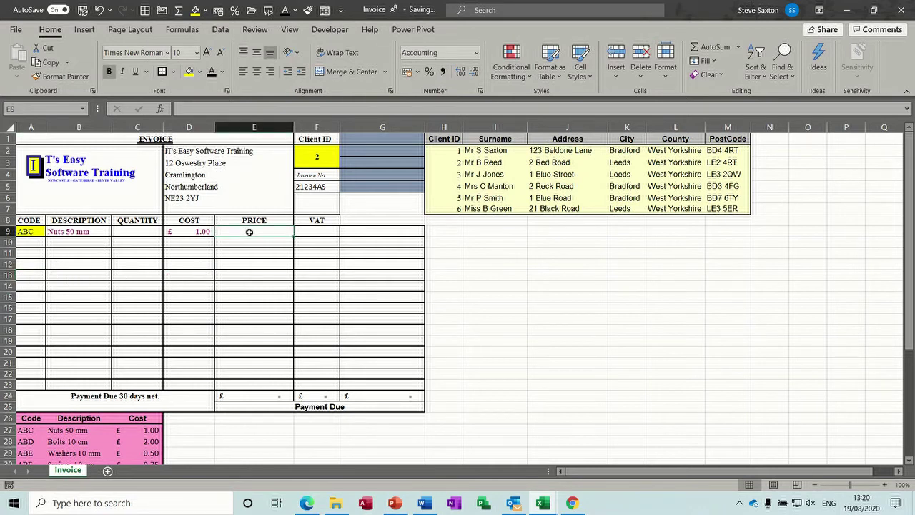
click(140, 232)
text(10)
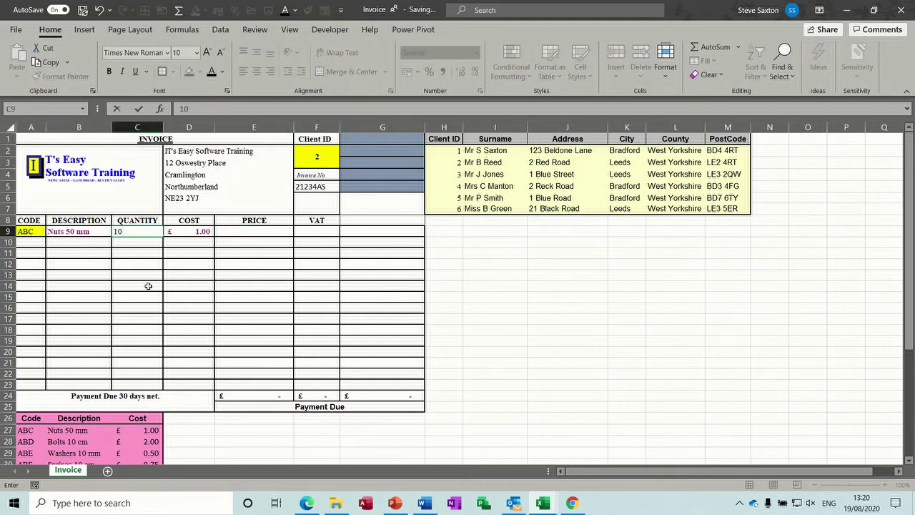
- Calculate the price in cell E9 by multiplying quantity by cost with =C9*D9, and check the Price cells below it
click(250, 232)
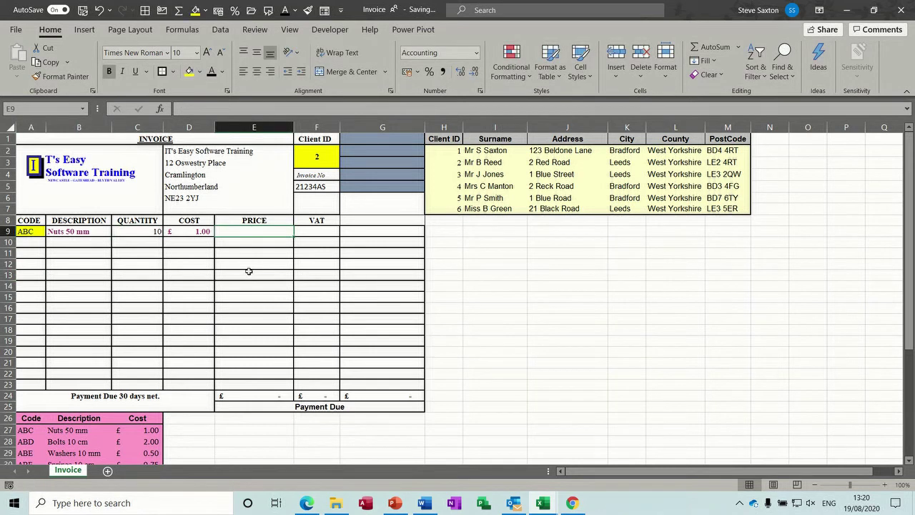
text(=)
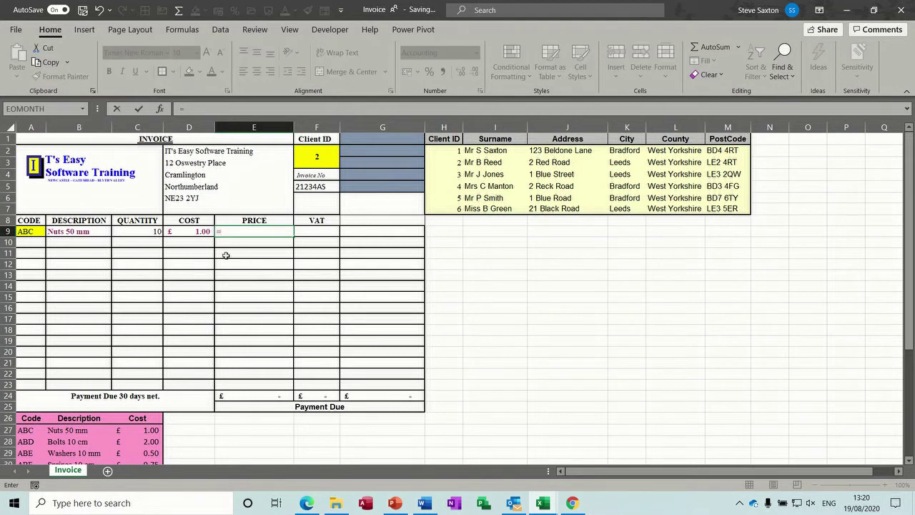
click(142, 232)
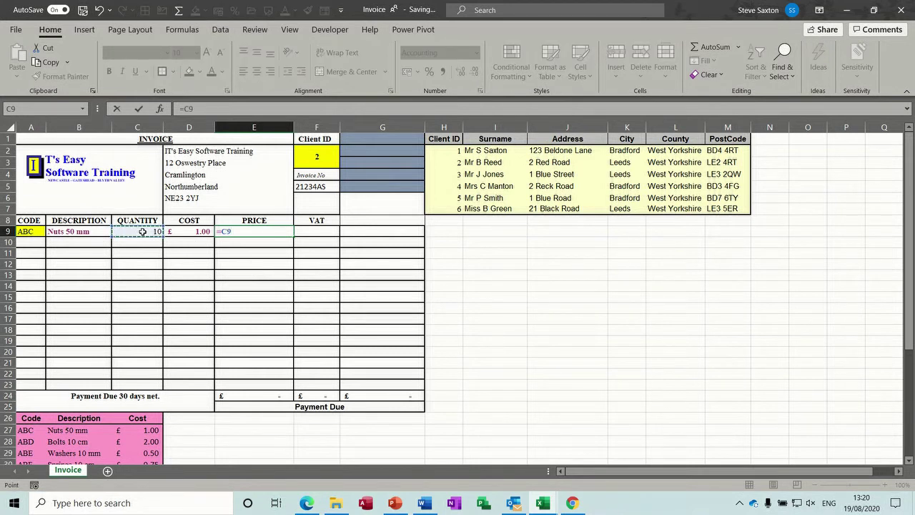
text(*)
click(192, 232)
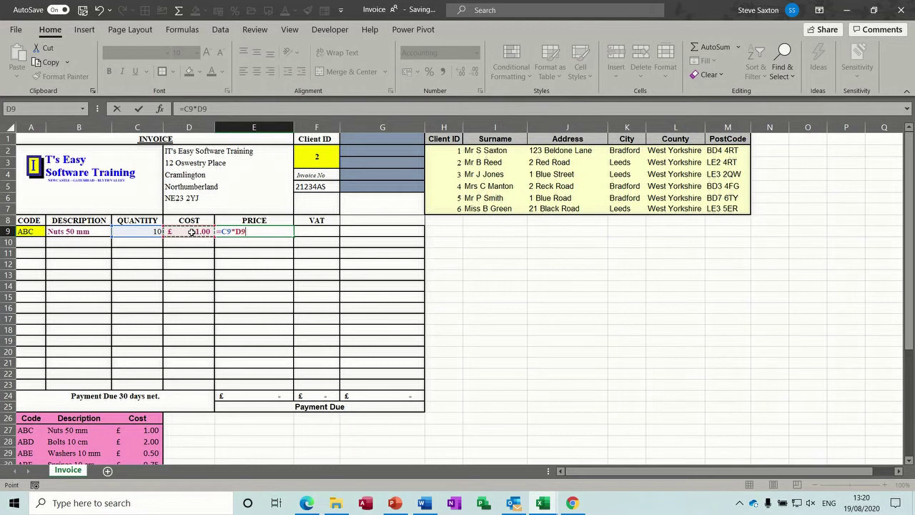
click(140, 109)
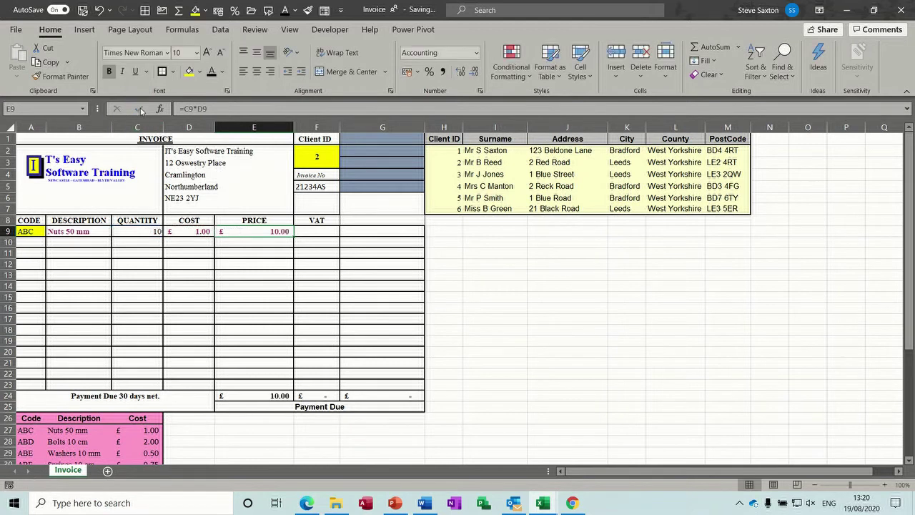
click(252, 263)
click(255, 286)
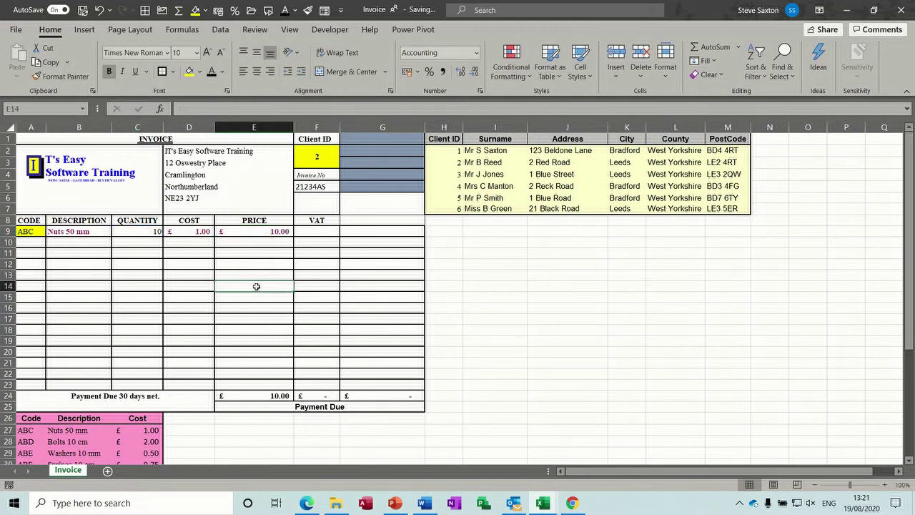
- Clear the product code from cell A9 to test the price formula against an empty code
click(248, 228)
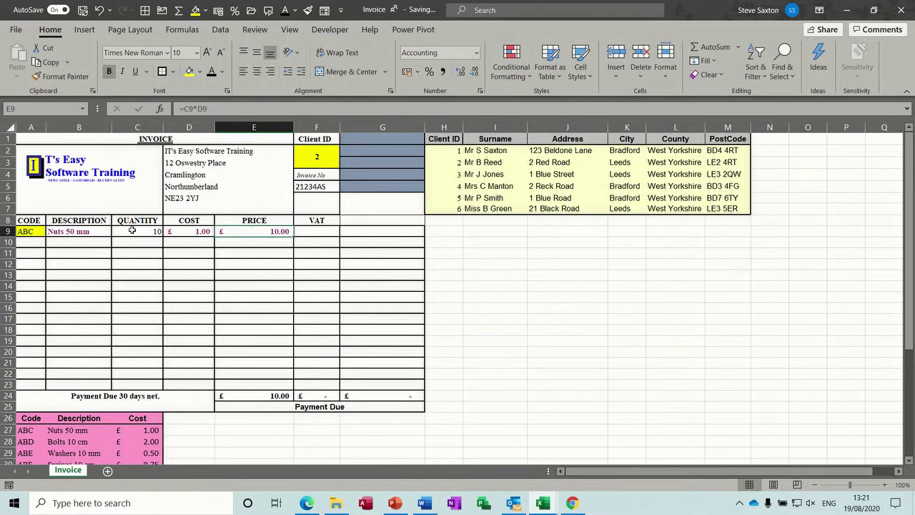
click(23, 231)
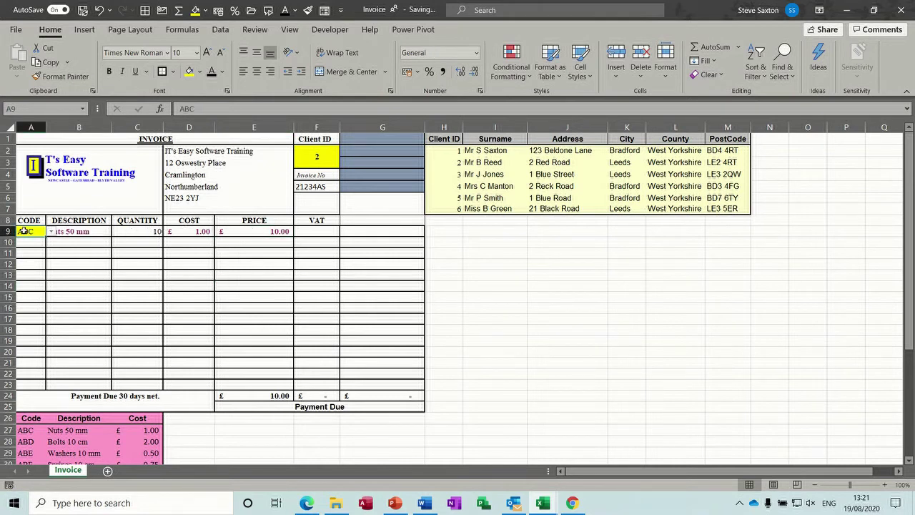
key(Delete)
- Wrap E9's price formula in an IF that blanks empty codes: =IF(input=0,"",C9*D9)
click(259, 231)
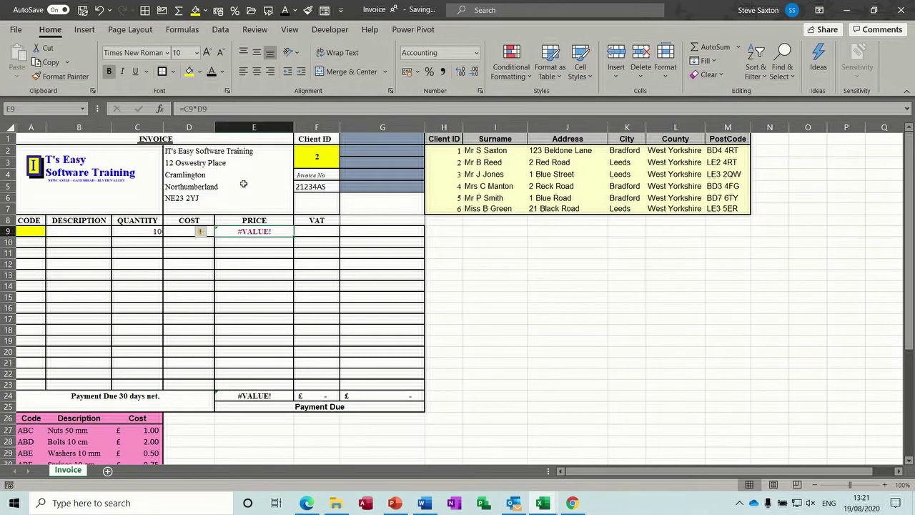
click(184, 108)
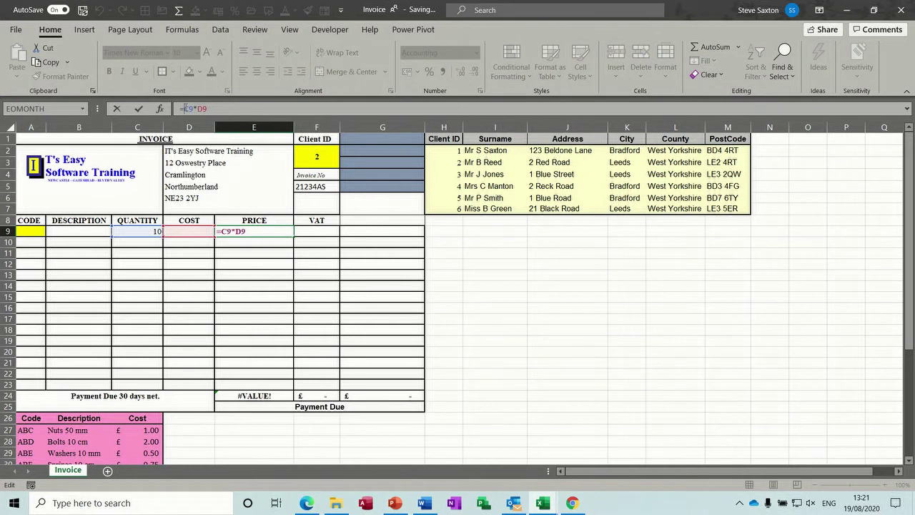
text(if)
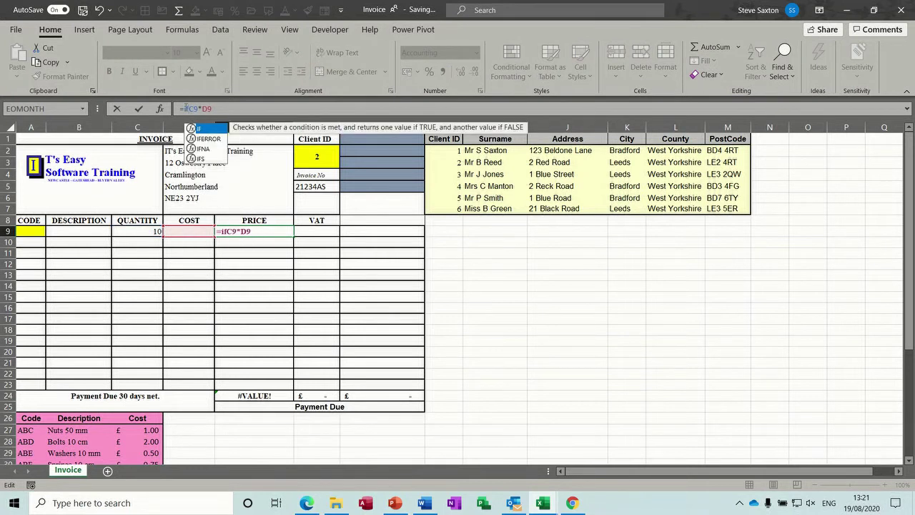
text(()
text(inp)
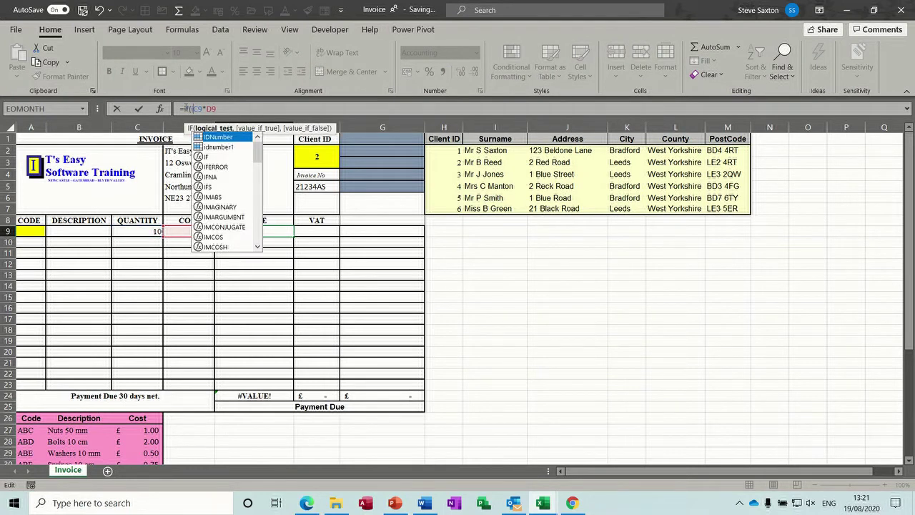
text(ut=)
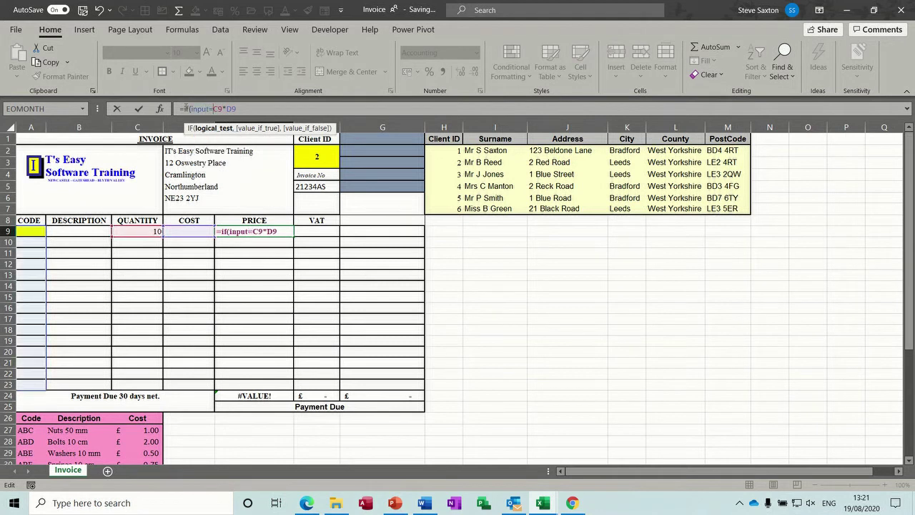
text(0,)
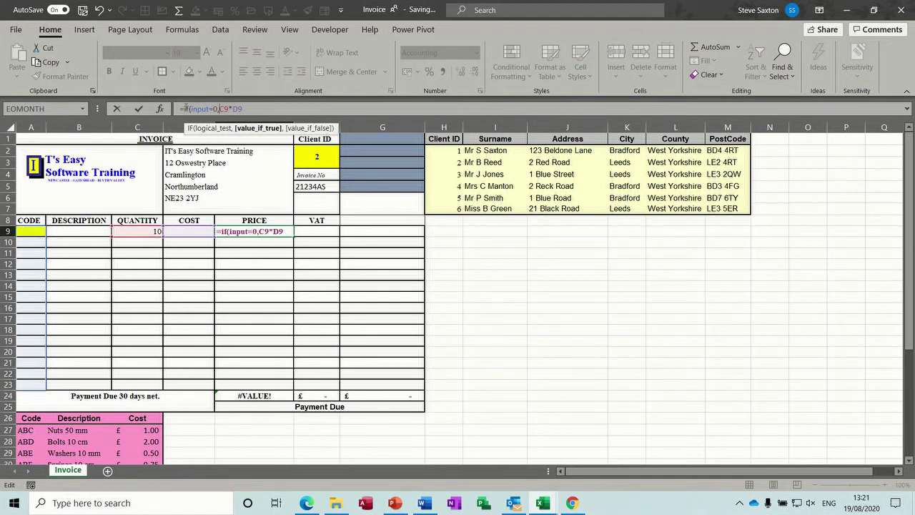
text("")
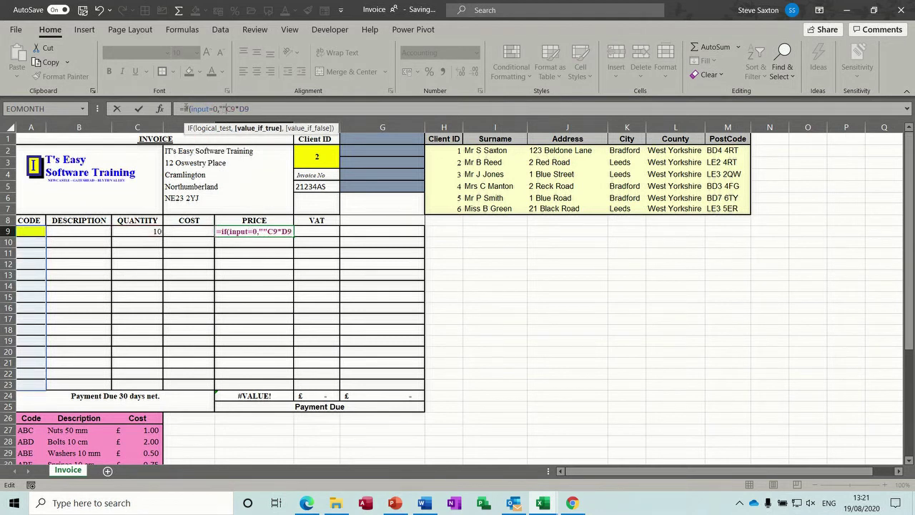
text(,C9*D9)
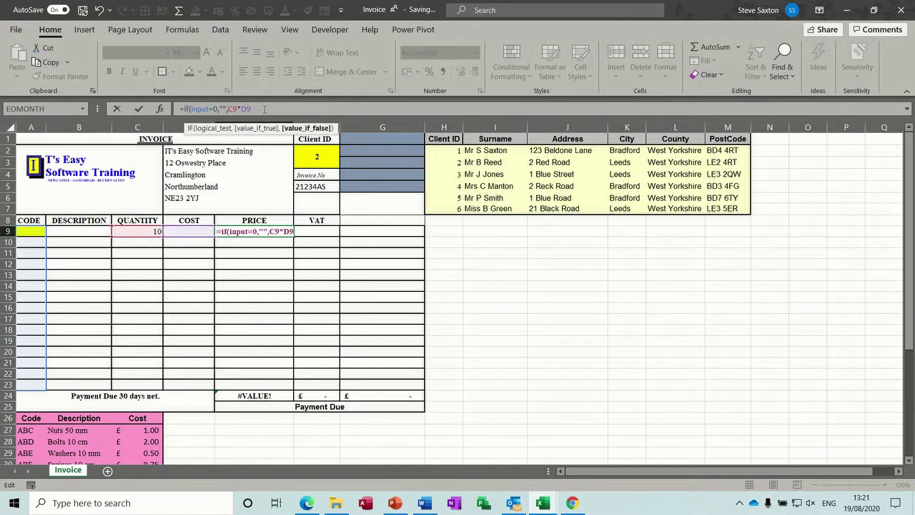
text())
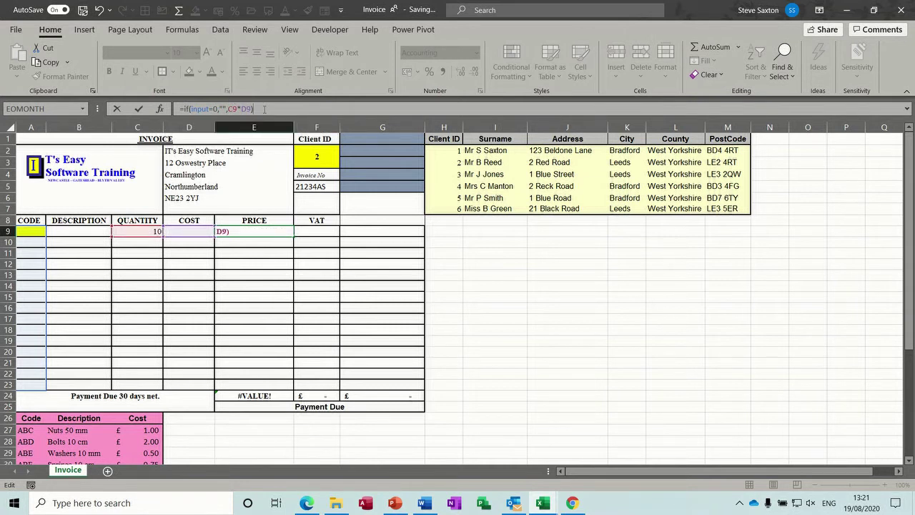
click(138, 108)
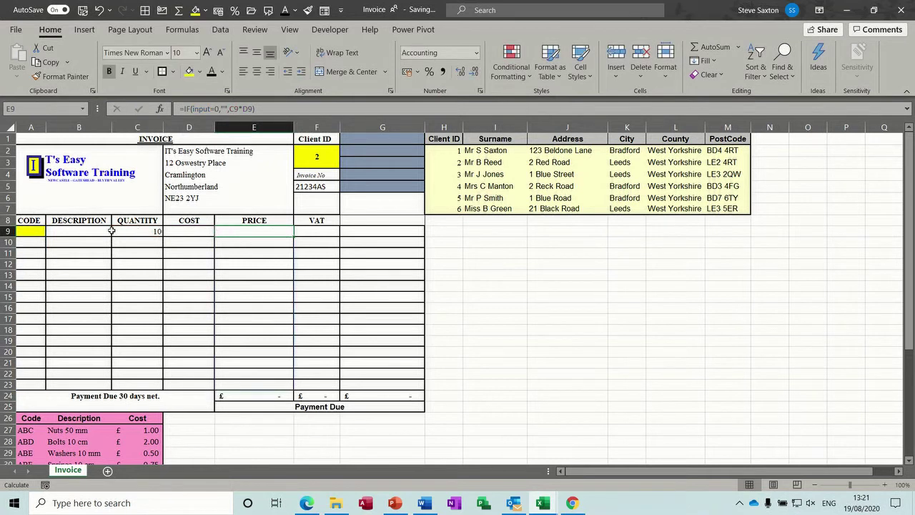
- Choose product code ABD for cell A9 and check the price formula in E9 and the Price cells below it
click(37, 231)
click(51, 231)
click(33, 252)
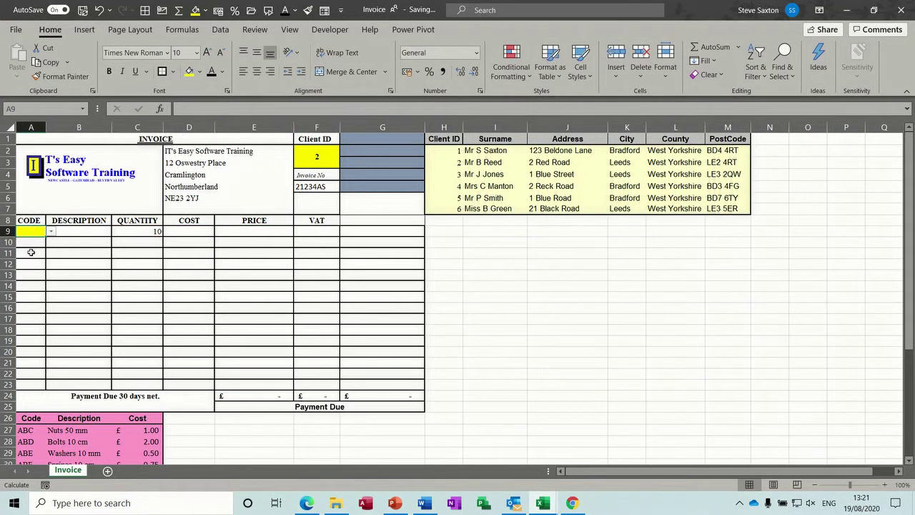
click(269, 244)
click(270, 253)
click(269, 271)
click(265, 297)
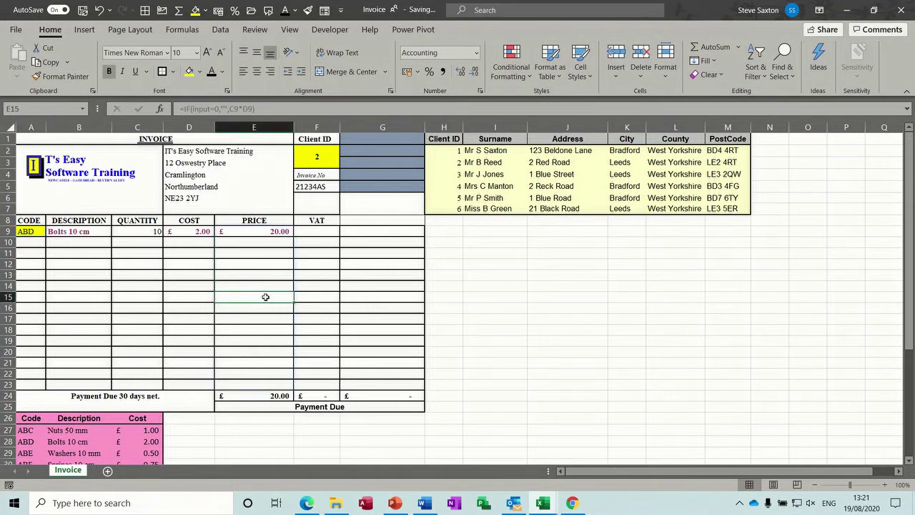
click(262, 330)
click(260, 231)
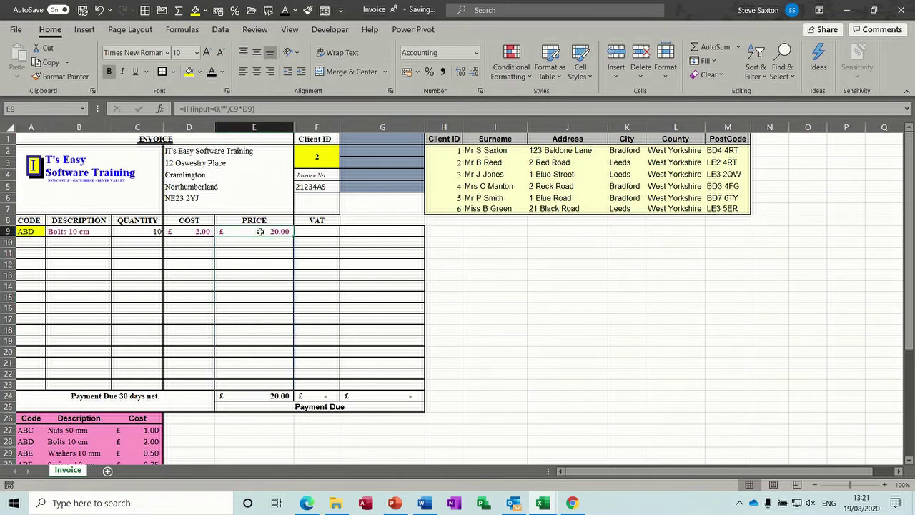
- Calculate the VAT in cell F9 as 20% of the price with =E9*.2
click(323, 232)
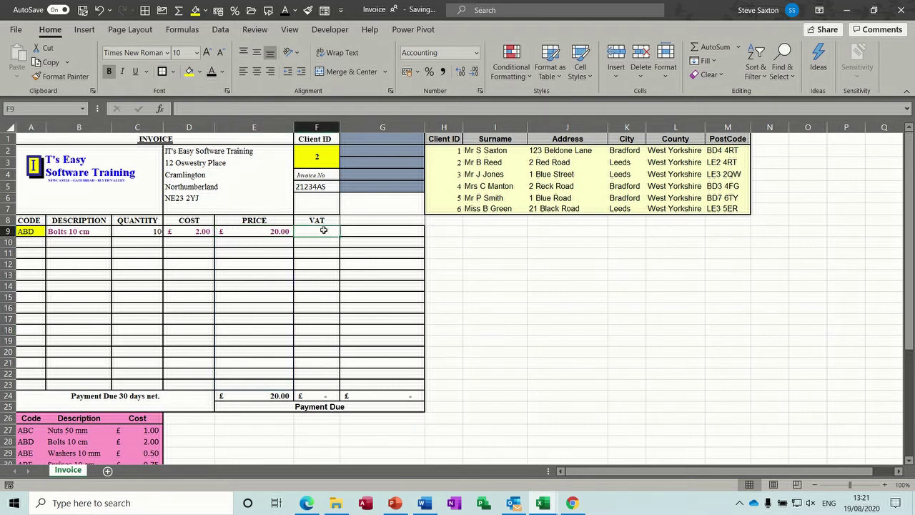
text(=)
click(259, 231)
text(*)
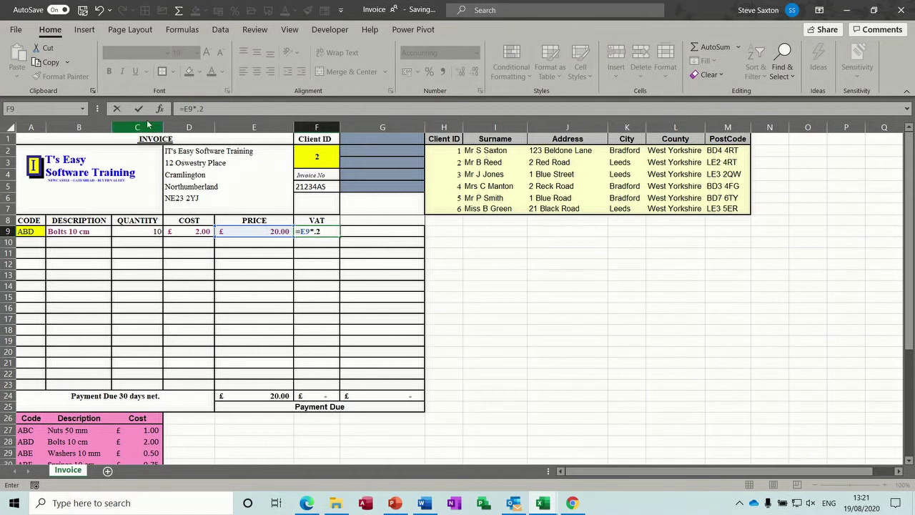
key(ctrl+Return)
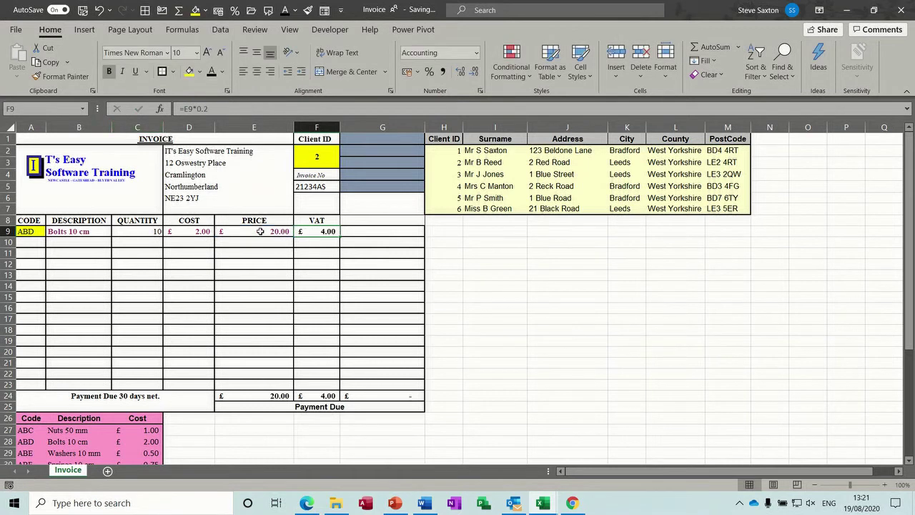
- Total the price and VAT of the first invoice line in cell G9 with =SUM(E9:F9)
click(373, 232)
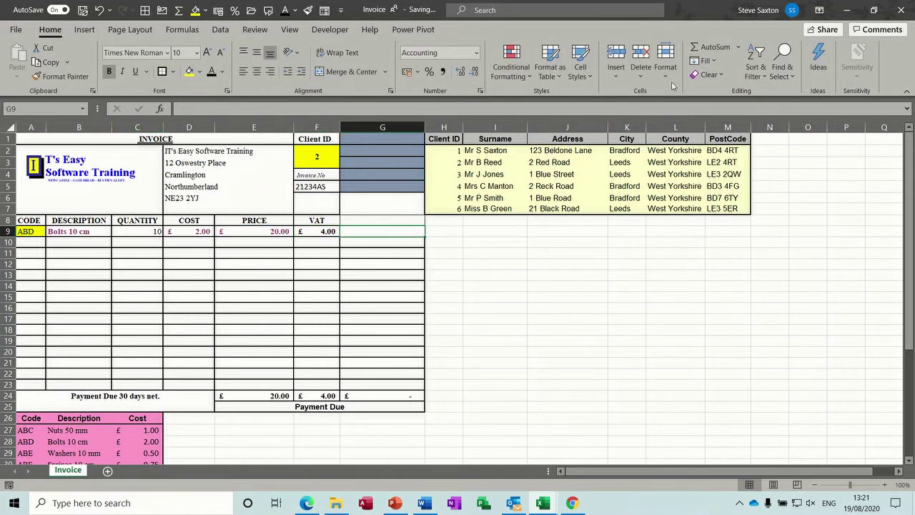
click(704, 49)
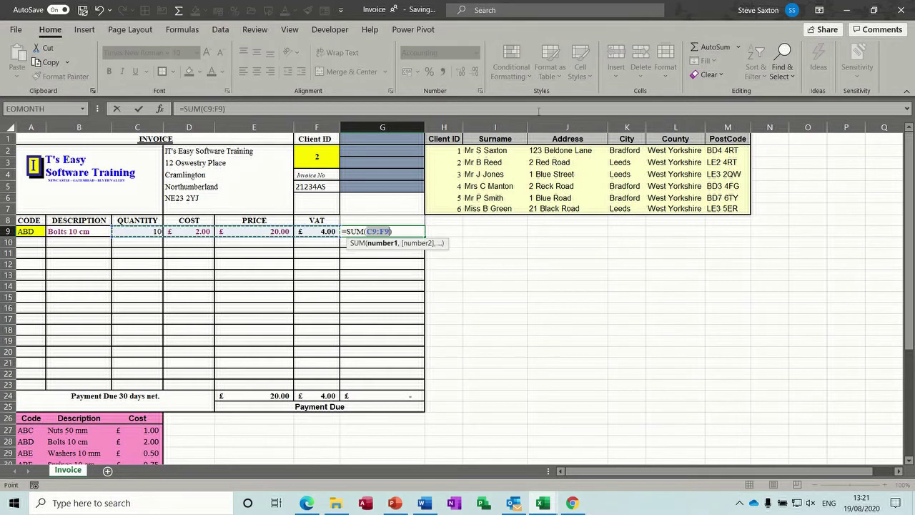
click(272, 230)
drag(296, 231, 306, 233)
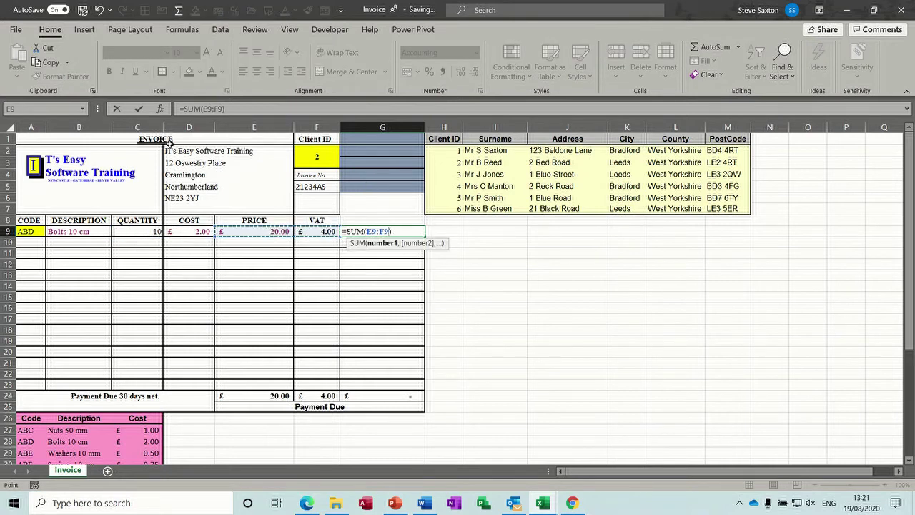
click(140, 110)
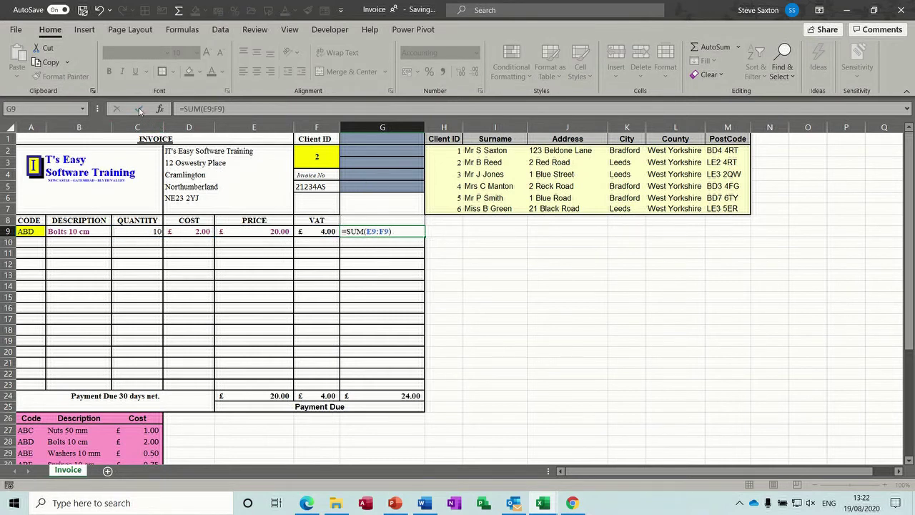
click(376, 242)
click(383, 274)
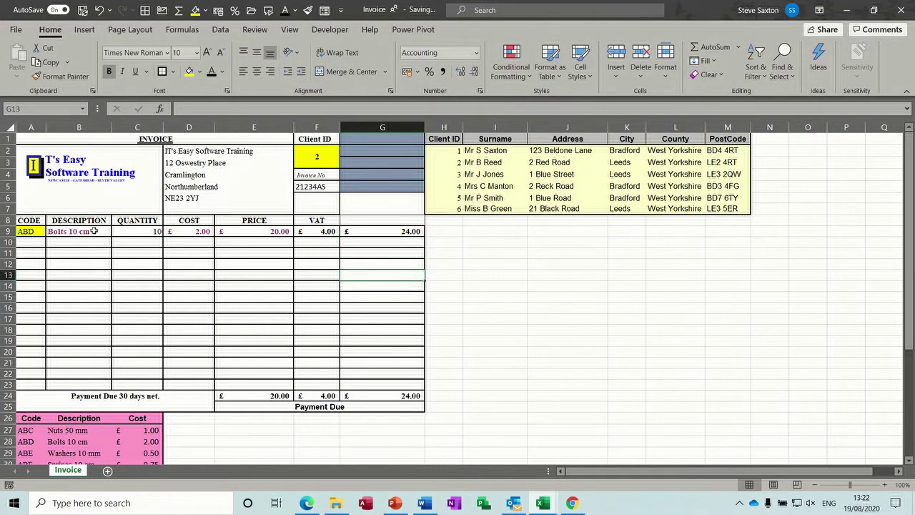
- Clear the product code from A9 and wrap F9's VAT formula in an IF that blanks empty codes: =IF(input=0,"",E9*0.2)
click(32, 231)
key(Delete)
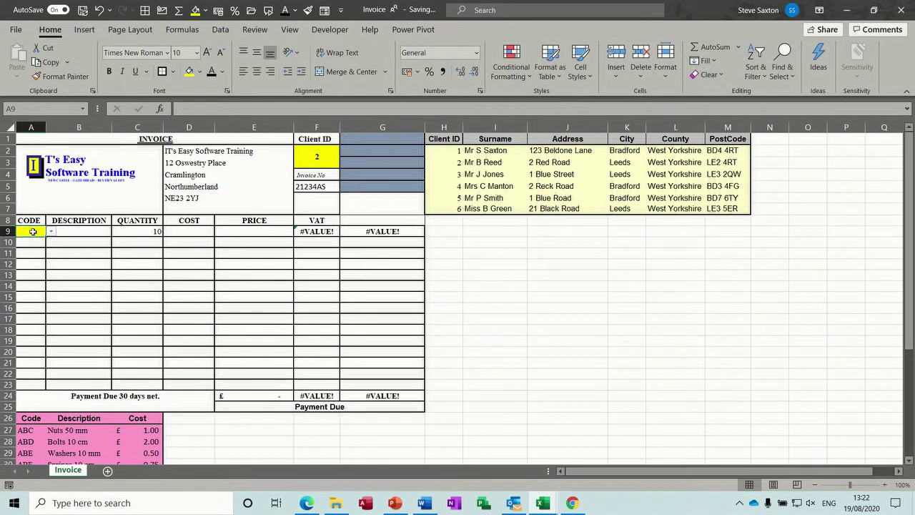
click(306, 229)
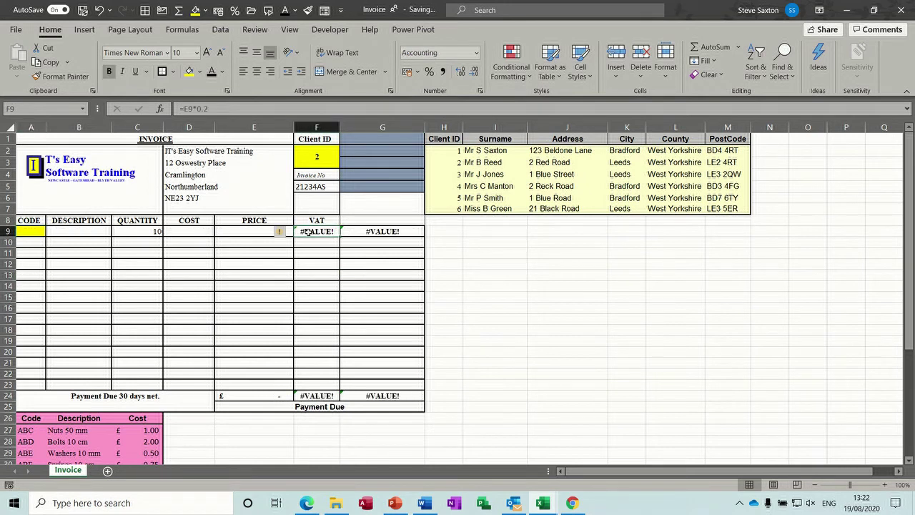
click(185, 108)
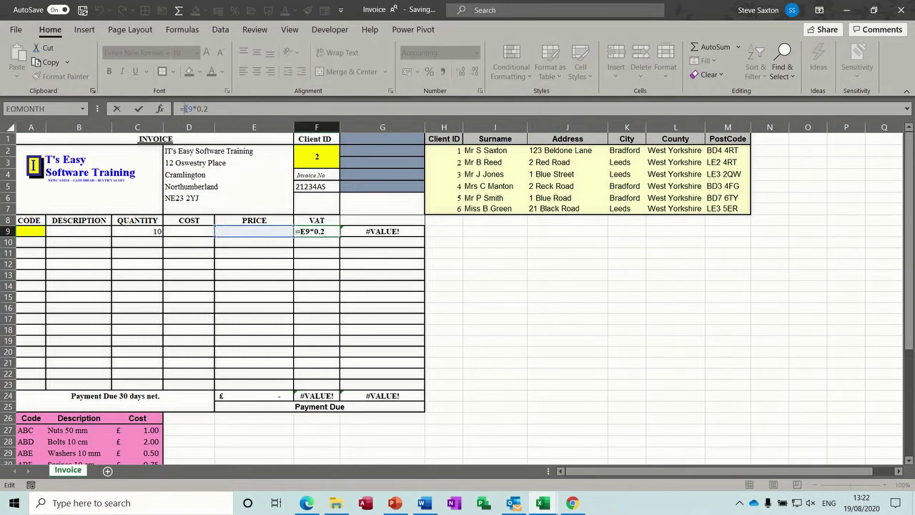
text(if(i)
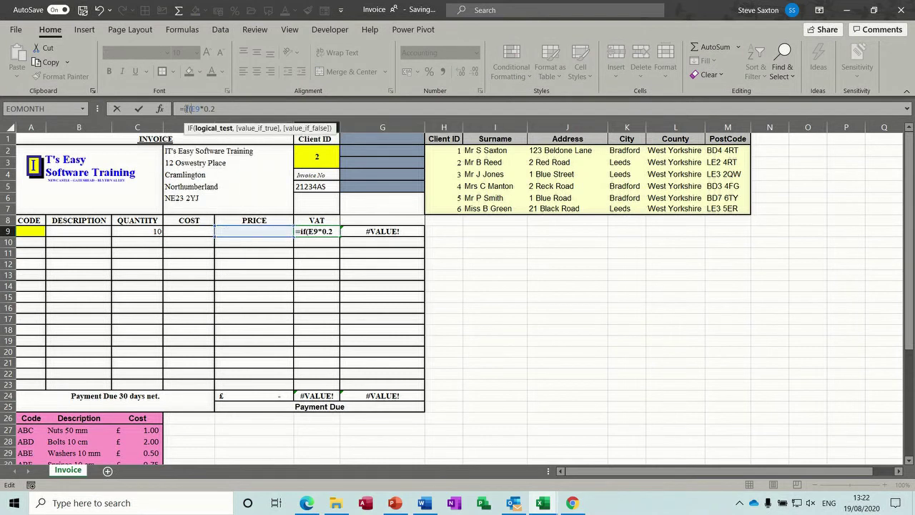
text(nput)
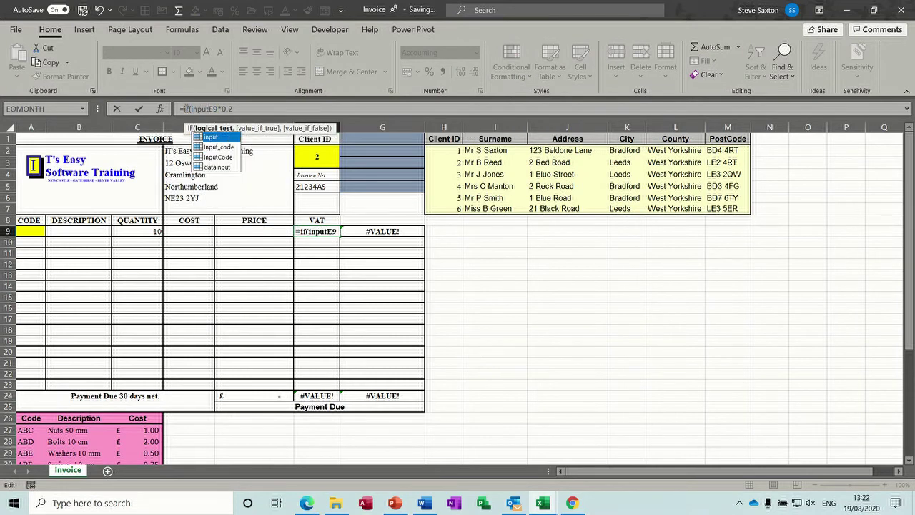
text(=)
text(0,")
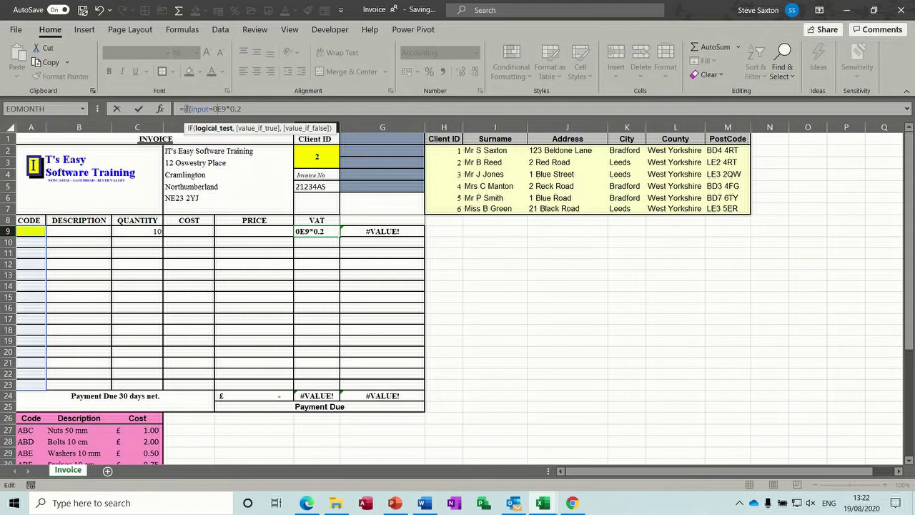
text(")
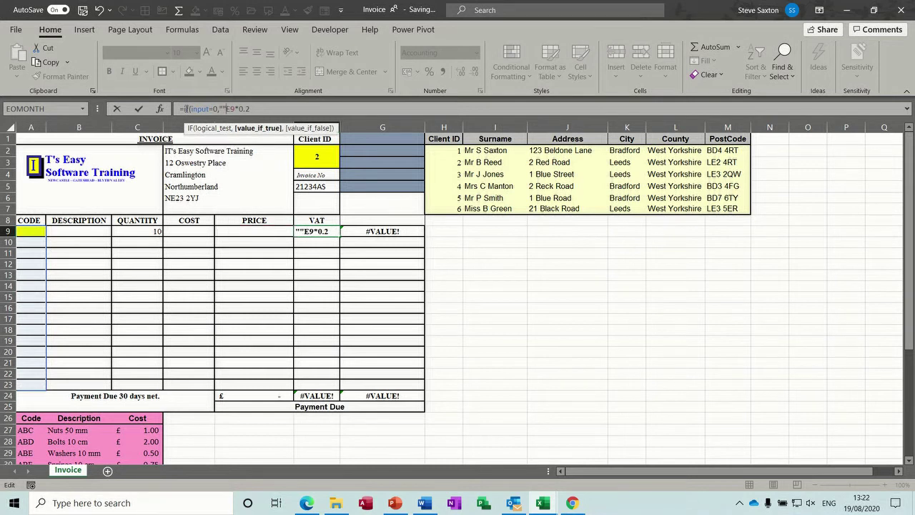
text(,E9*0.2)
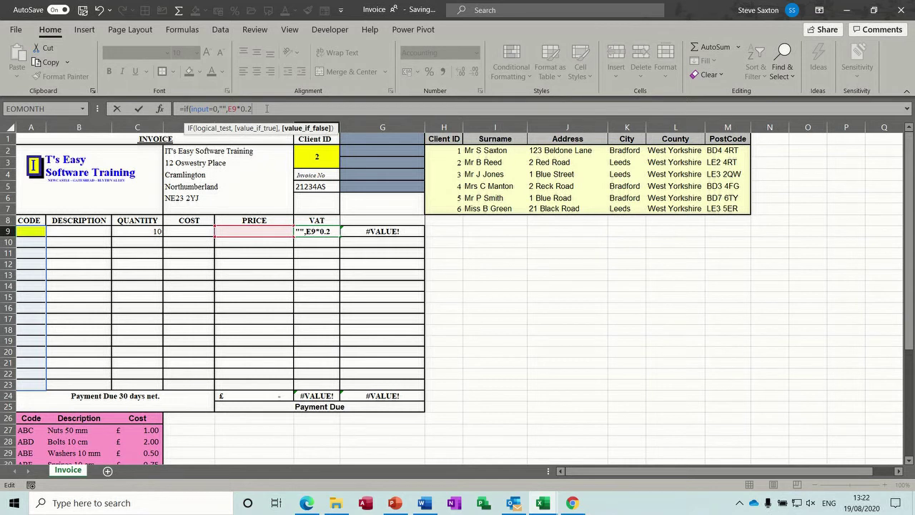
text())
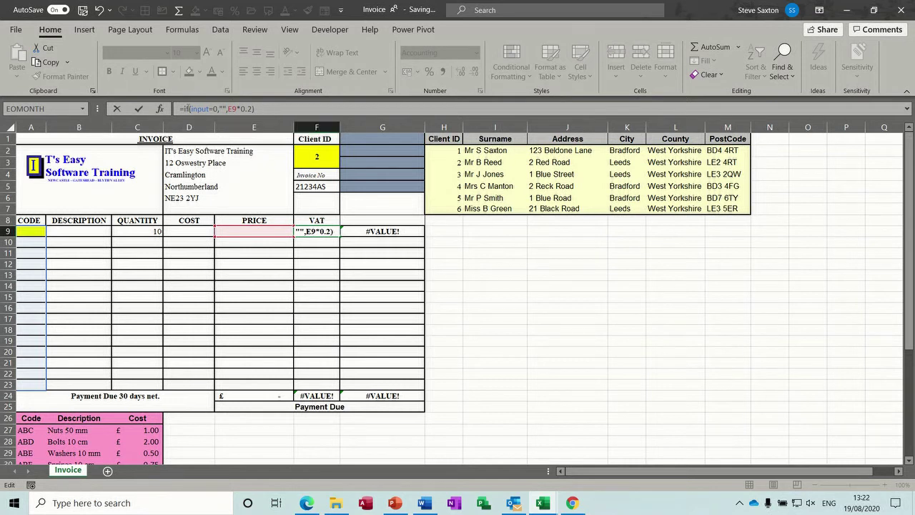
click(139, 109)
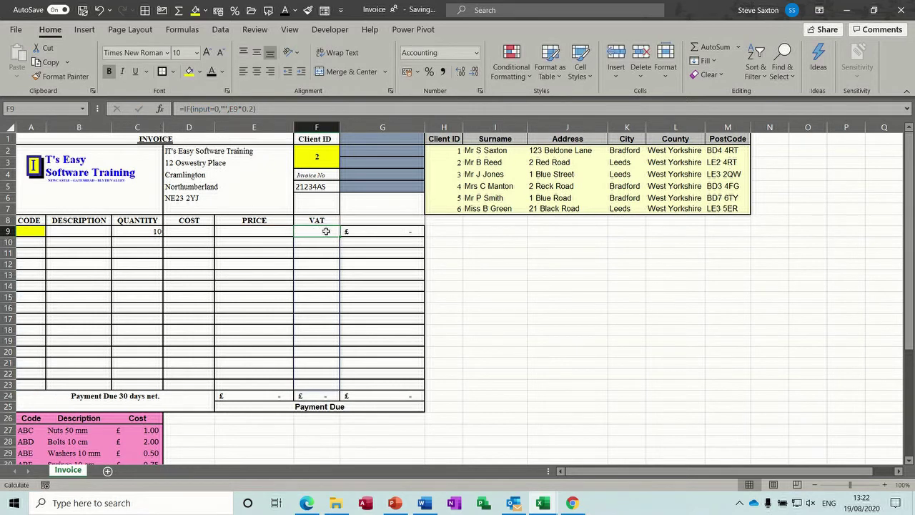
- Go through the VAT cells below F9 down to F15 to check which formula they hold
key(Down)
key(Down)
key(Down)
key(Down)
key(Down)
key(Down)
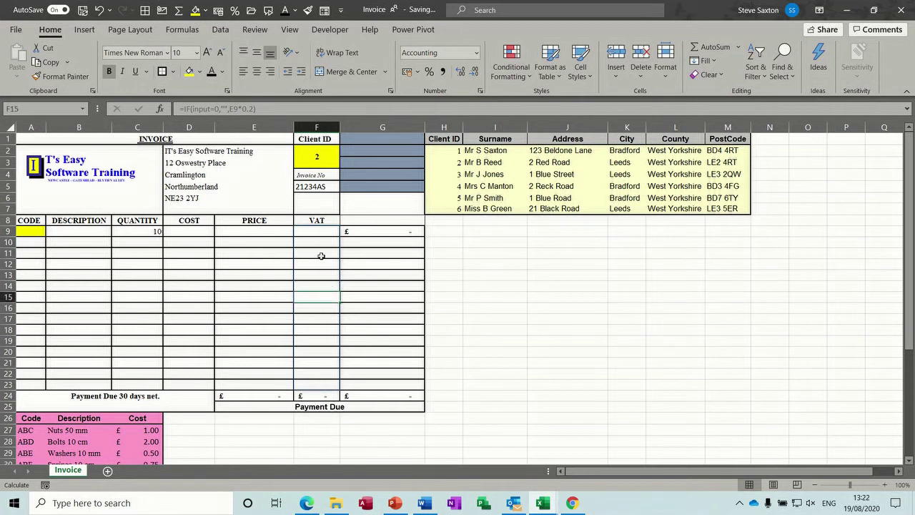
- Choose product code ABF for cell A14 and compare the price formulas in E14 and E9
click(35, 284)
click(51, 287)
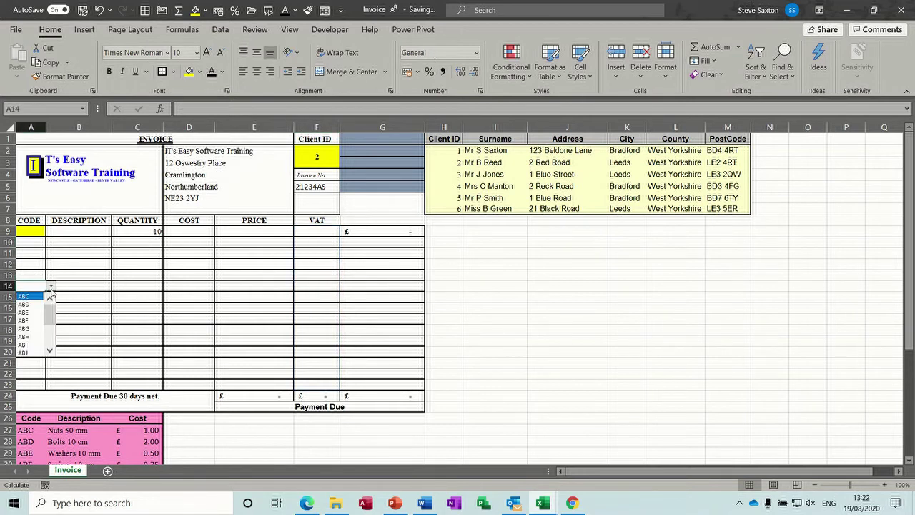
click(27, 320)
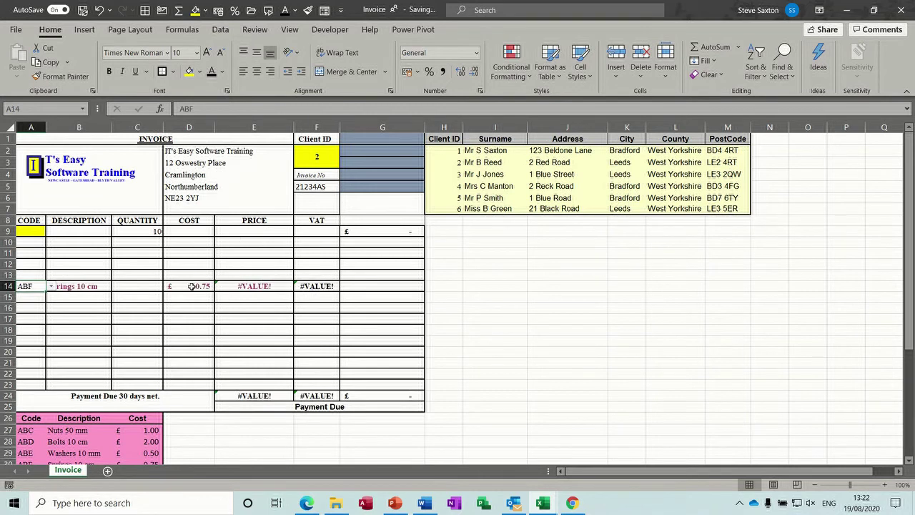
click(261, 286)
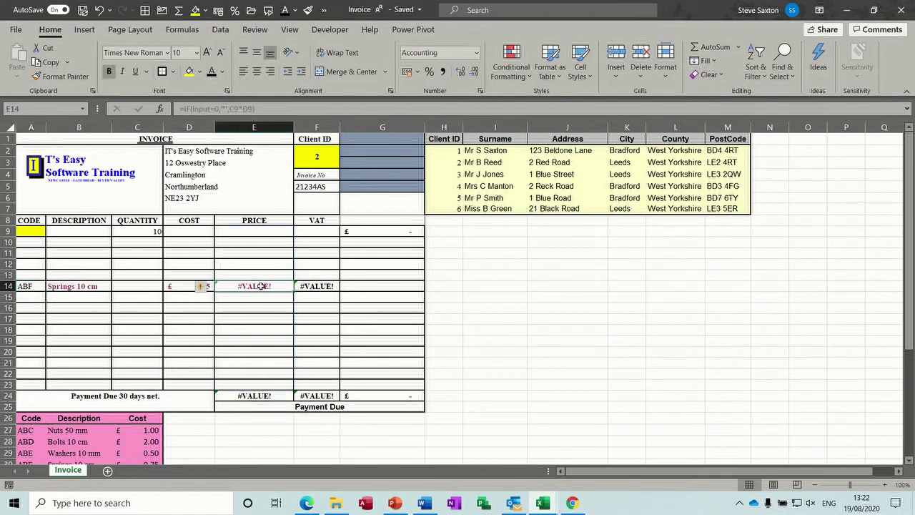
click(268, 229)
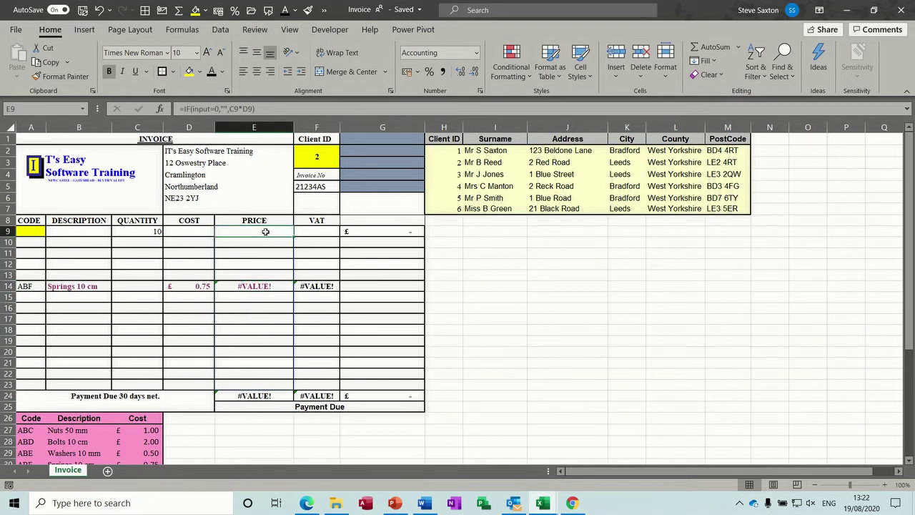
click(266, 283)
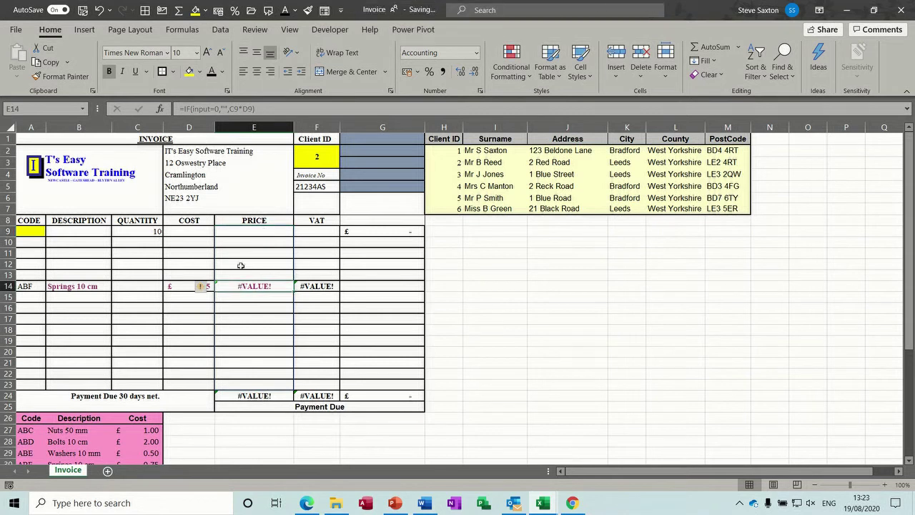
click(238, 230)
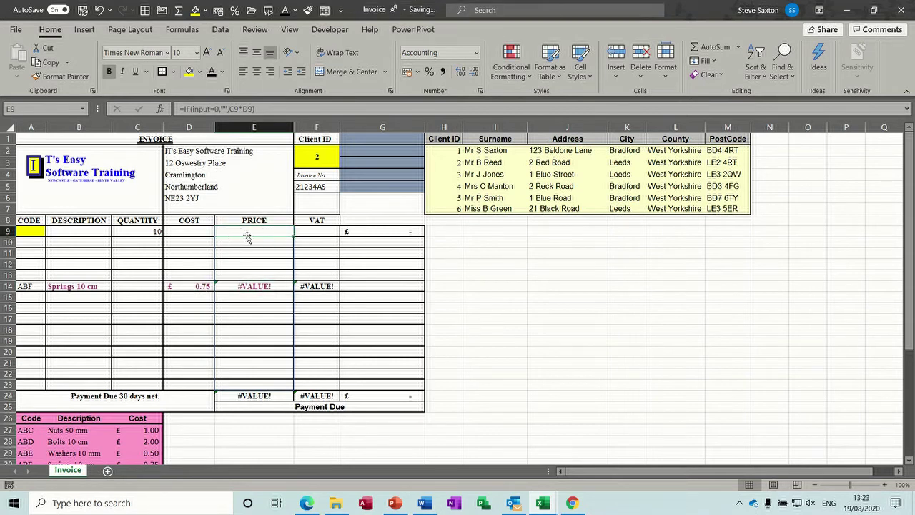
click(192, 109)
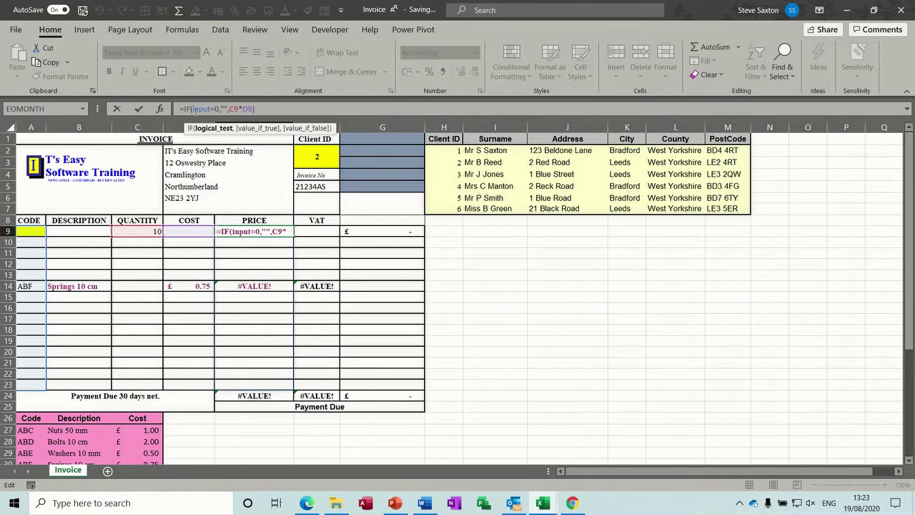
text(@)
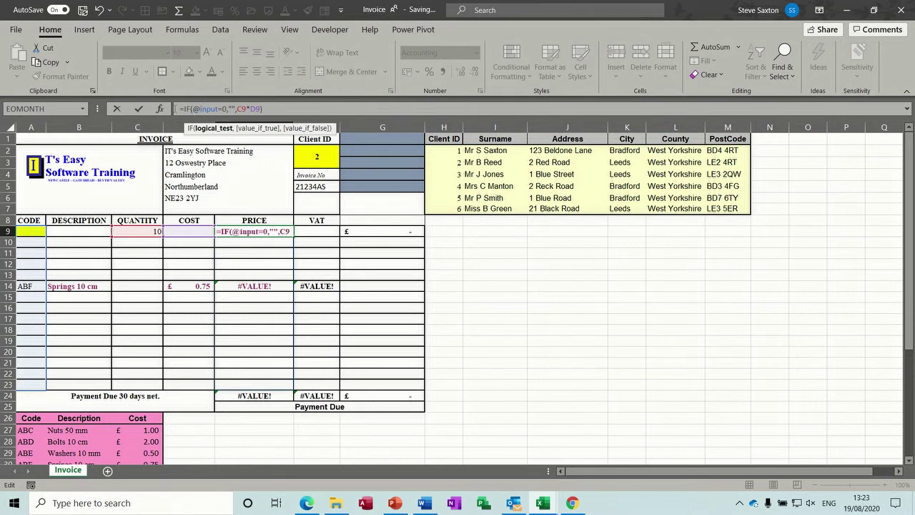
click(140, 111)
click(305, 228)
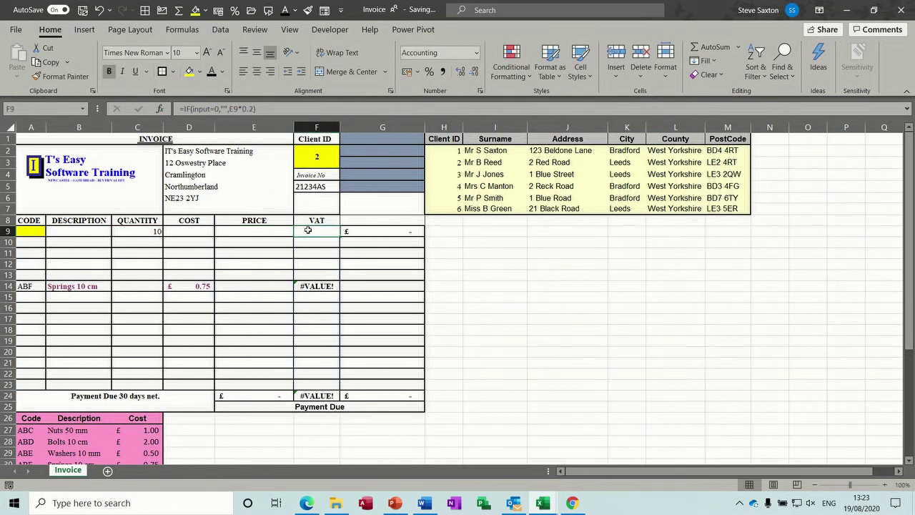
click(192, 109)
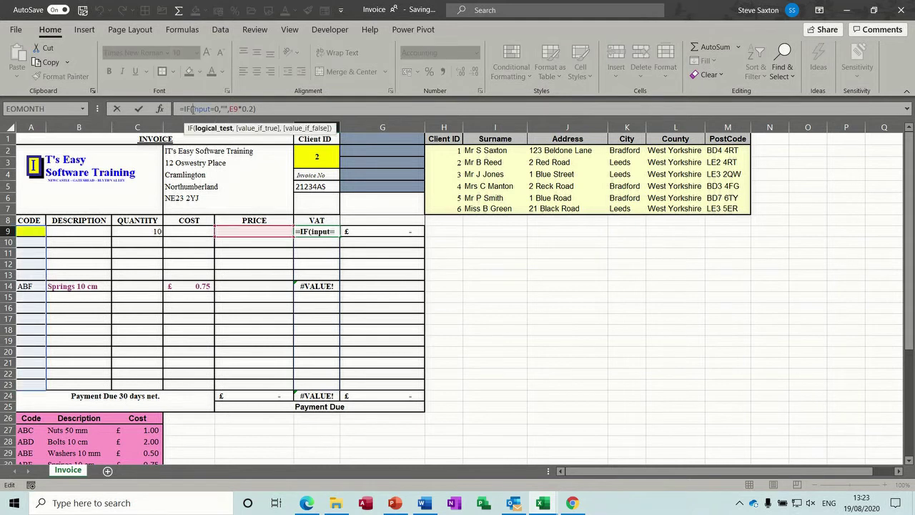
text(@)
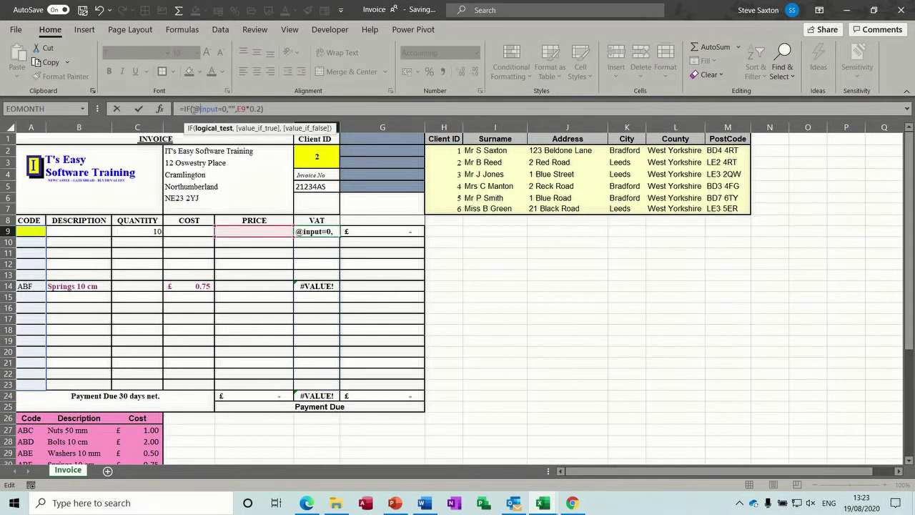
click(139, 109)
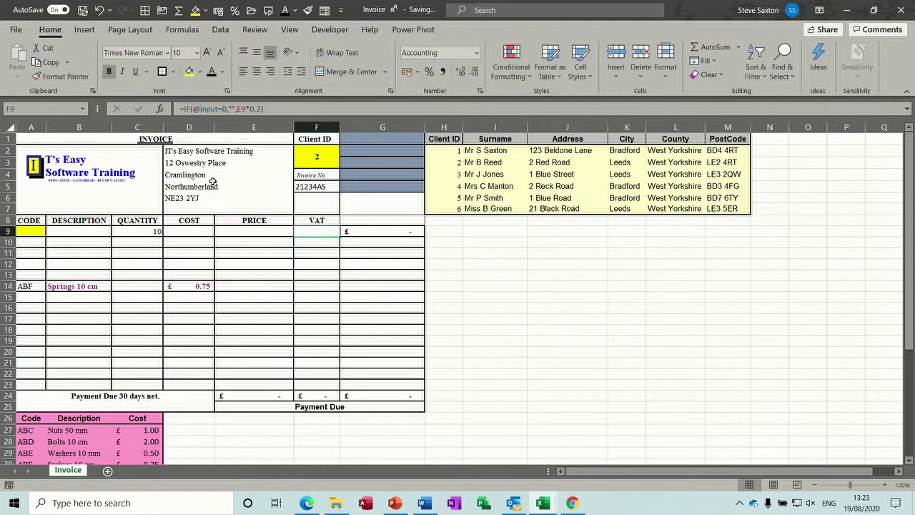
click(313, 257)
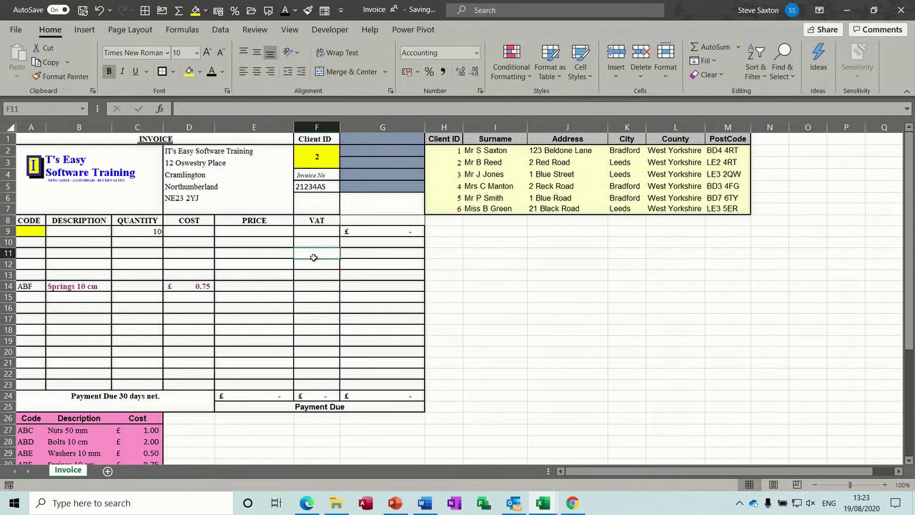
click(277, 285)
click(313, 290)
- Fill the price formula in E9 and the VAT formula in F9 down to row 23
click(272, 231)
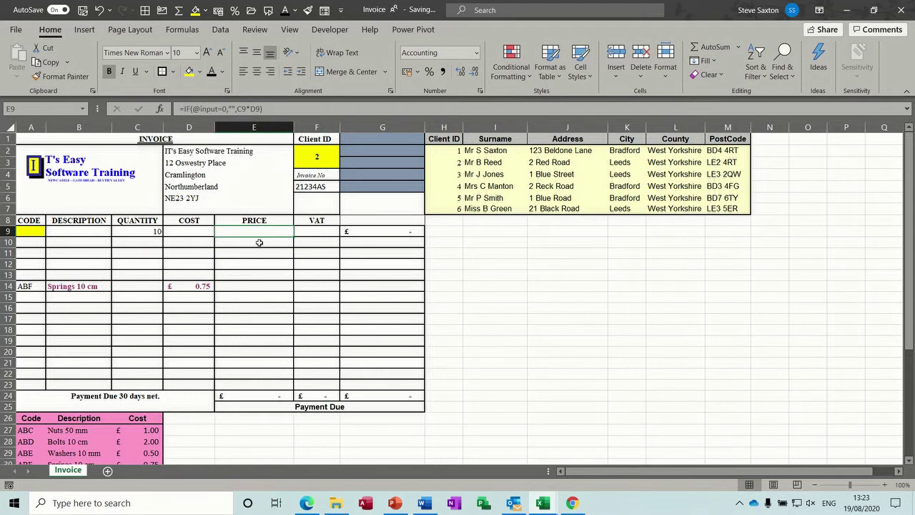
drag(293, 236, 283, 387)
click(321, 232)
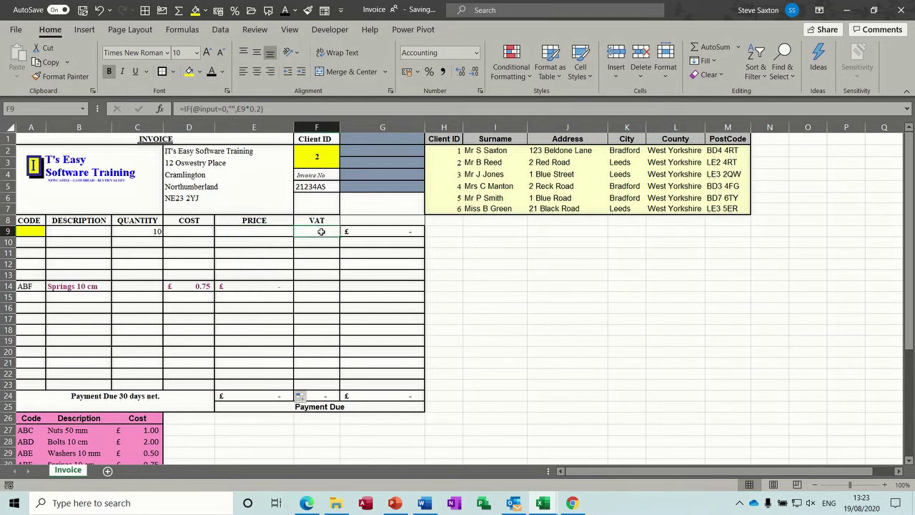
drag(340, 237, 336, 390)
- Fill the line total formula in G9 down to G23 and check the VAT formula in F10
click(384, 252)
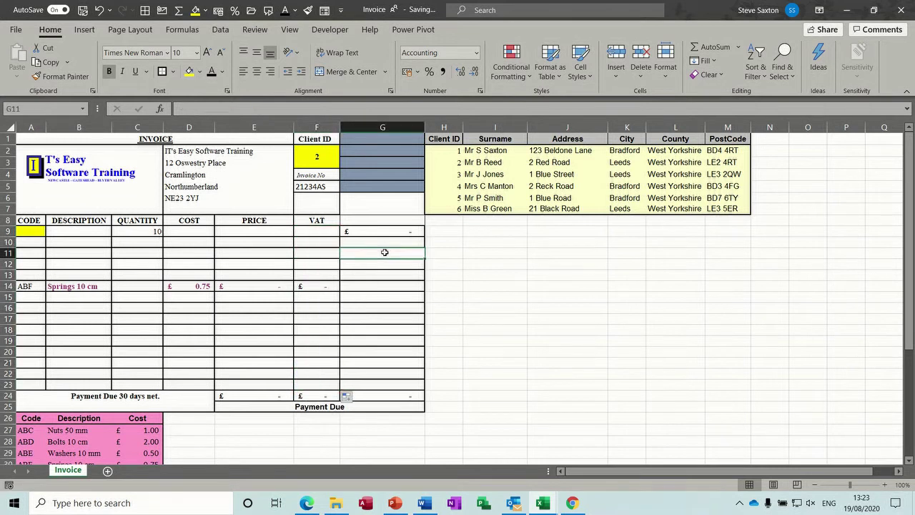
click(392, 229)
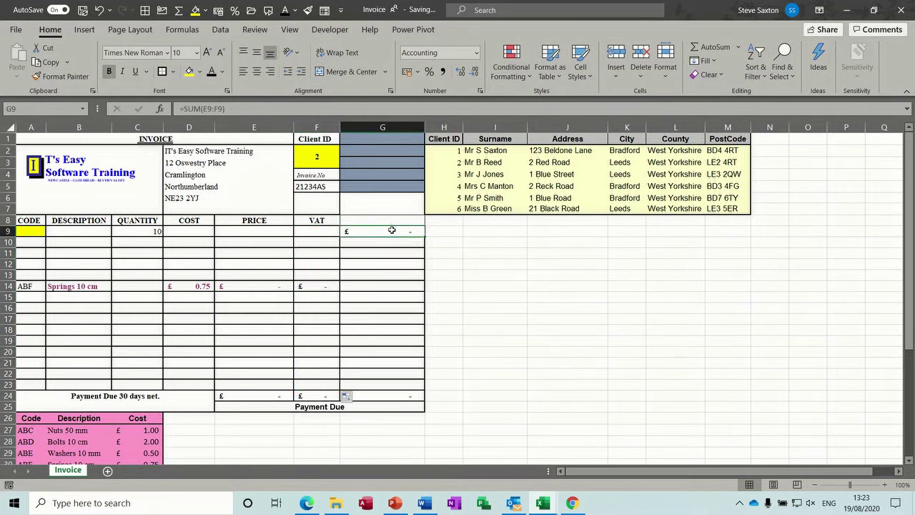
drag(426, 237, 421, 390)
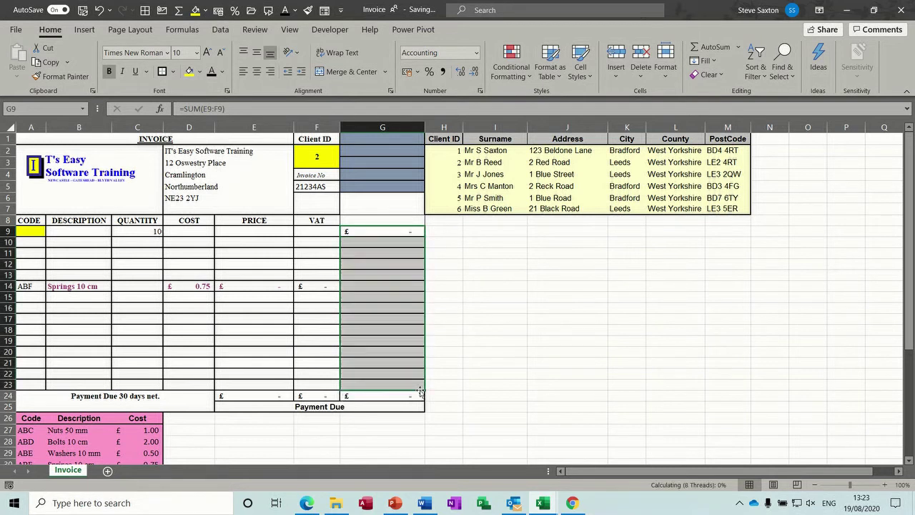
click(306, 244)
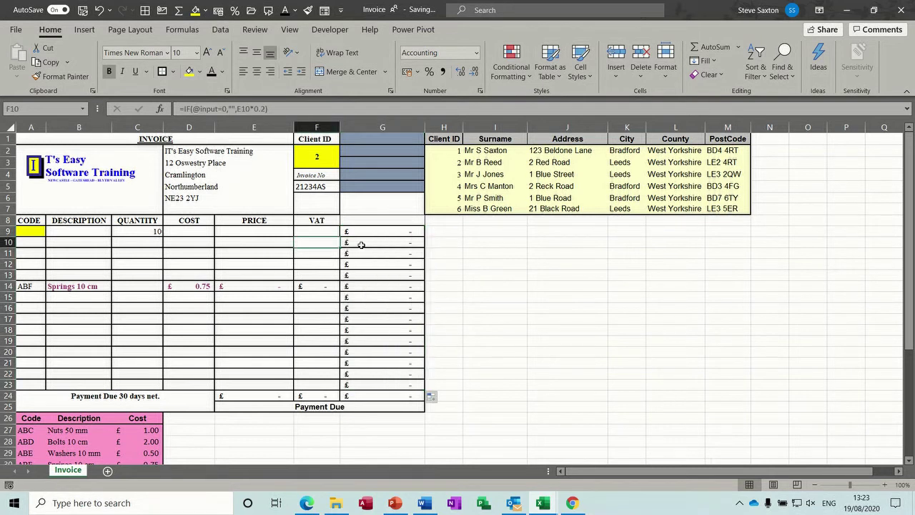
- Delete the ABF code from cell A14 in the invoice's Code column
click(360, 232)
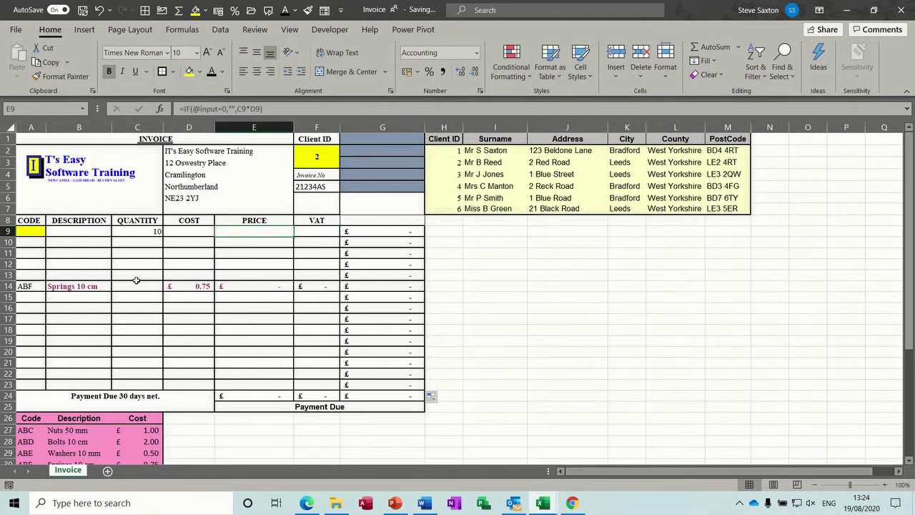
click(26, 286)
key(Delete)
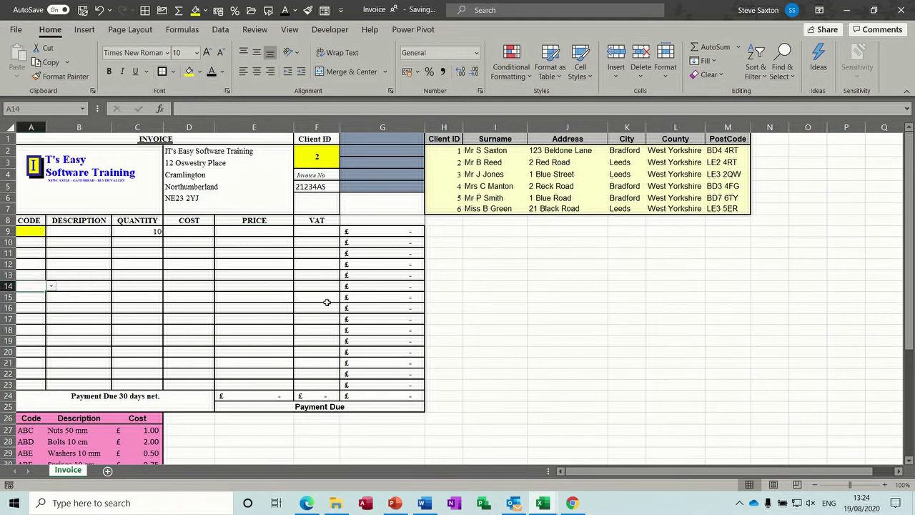
- Try wrapping the line total formula in G9 in an IF: =IF(input=0,"",SUM(E9:F9))
click(364, 233)
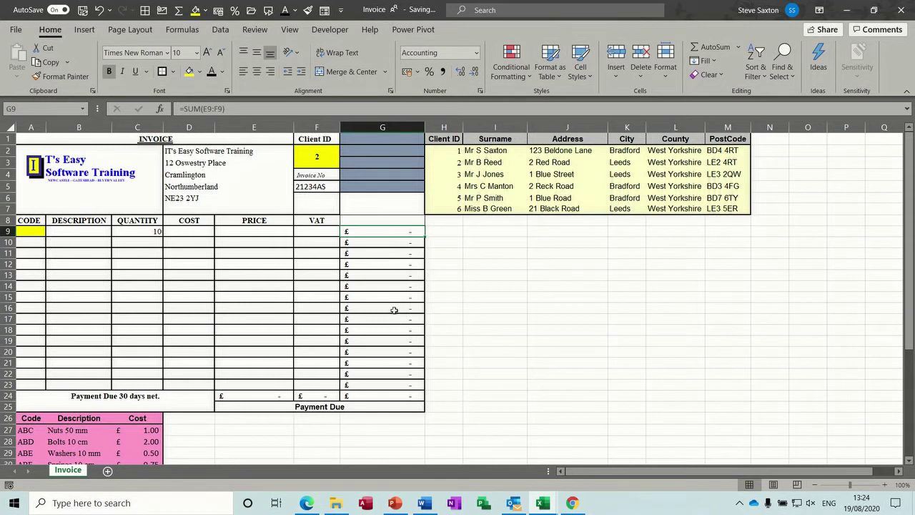
click(185, 108)
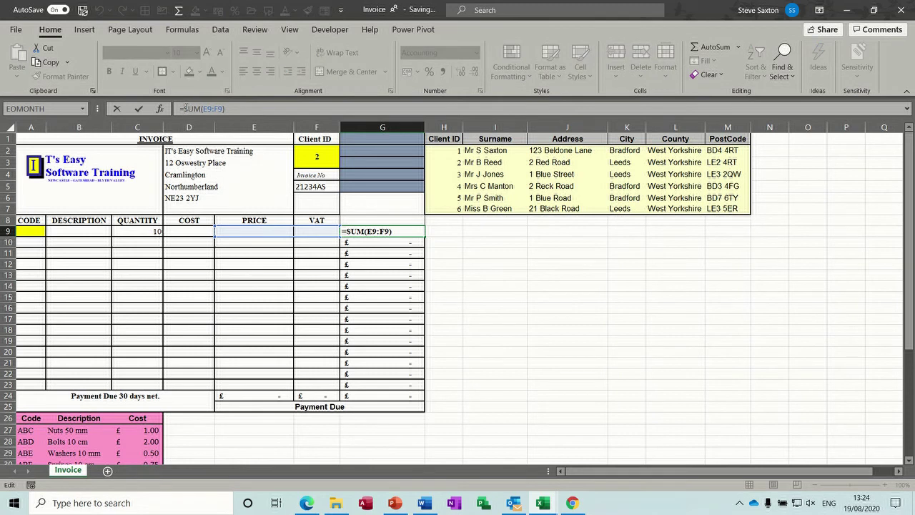
text(if(in)
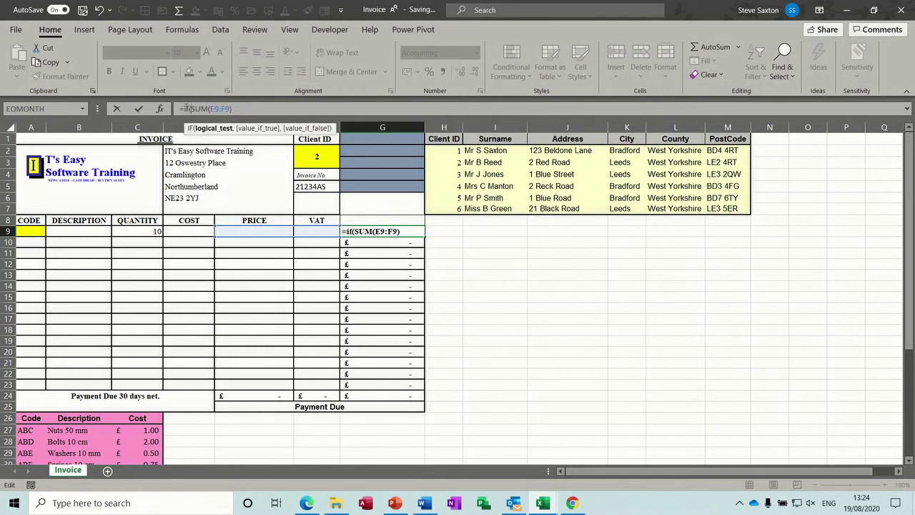
text(put)
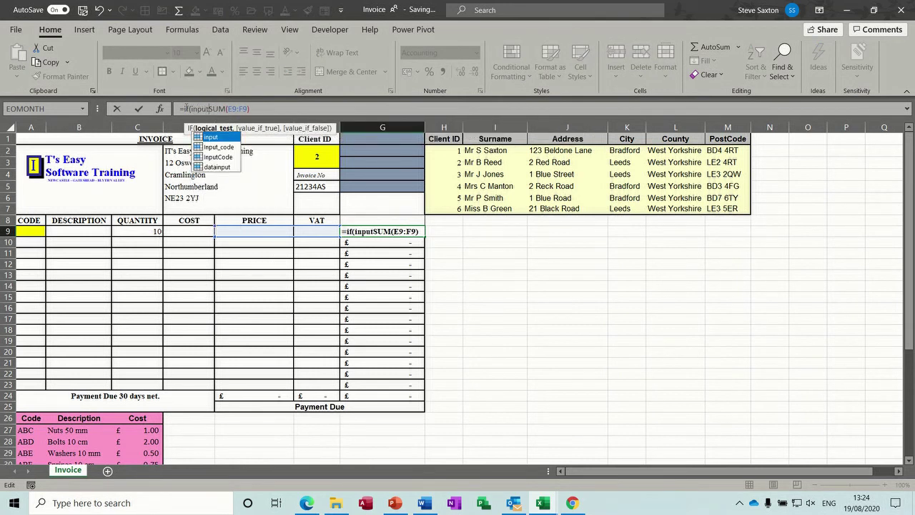
text(=0,"")
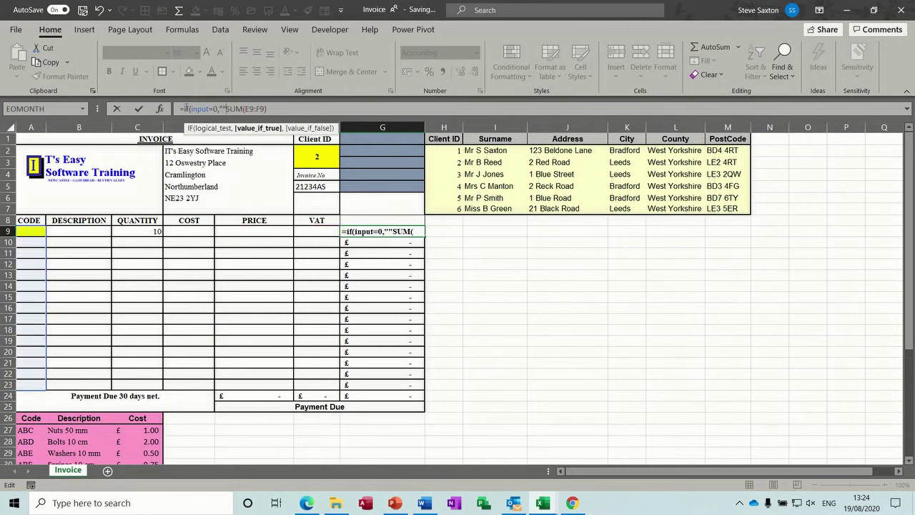
text(,)
click(291, 109)
text())
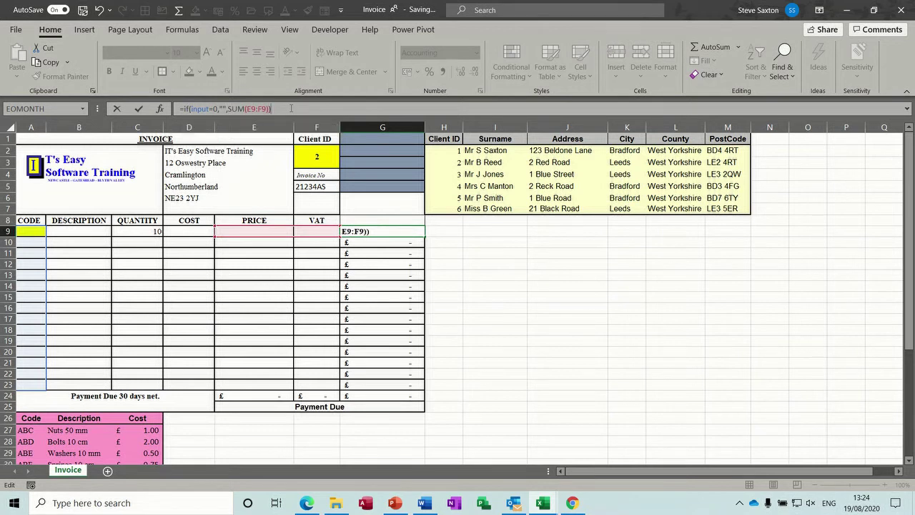
key(Return)
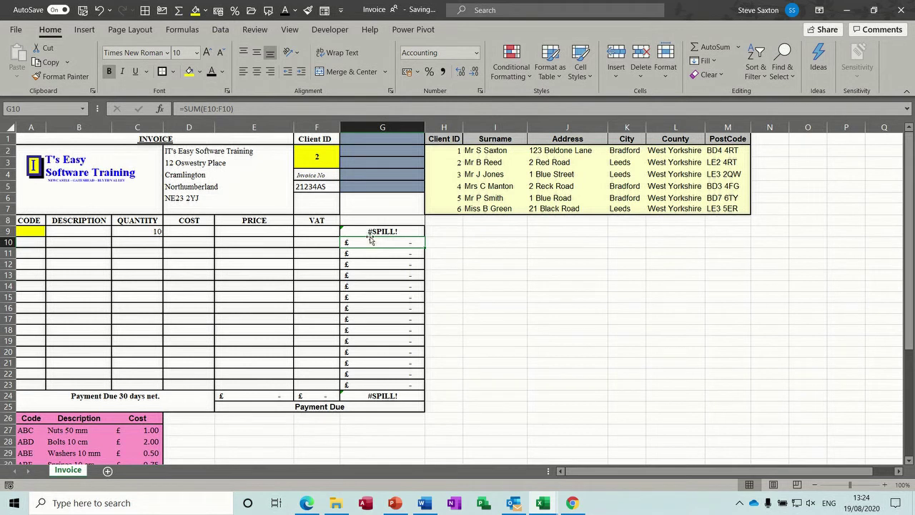
- Clear the line totals in G9:G24 and enter =IF(input=0,"",) in G9 with the value-if-false argument left empty
drag(369, 234, 369, 393)
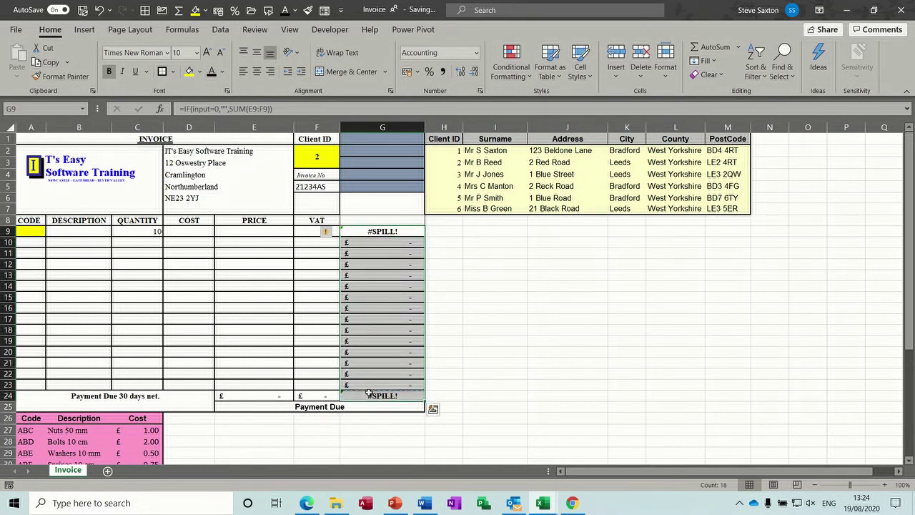
key(Delete)
click(357, 234)
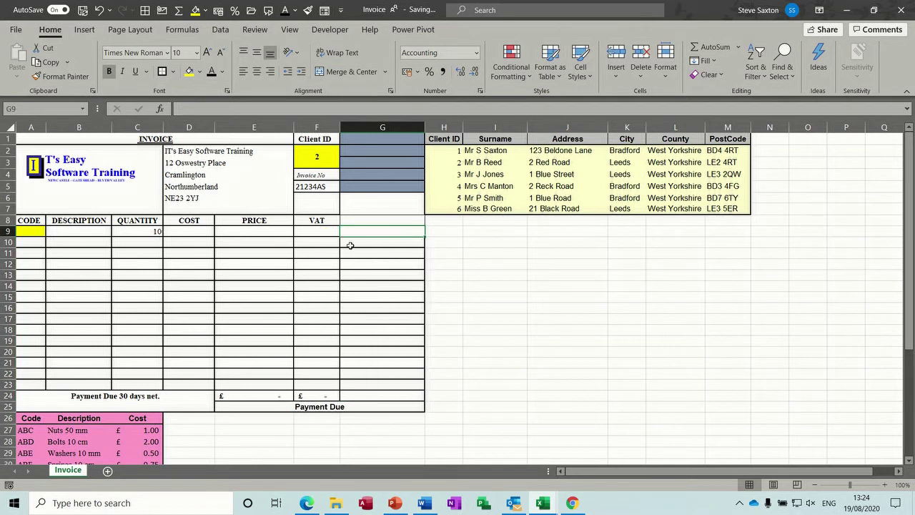
text(=)
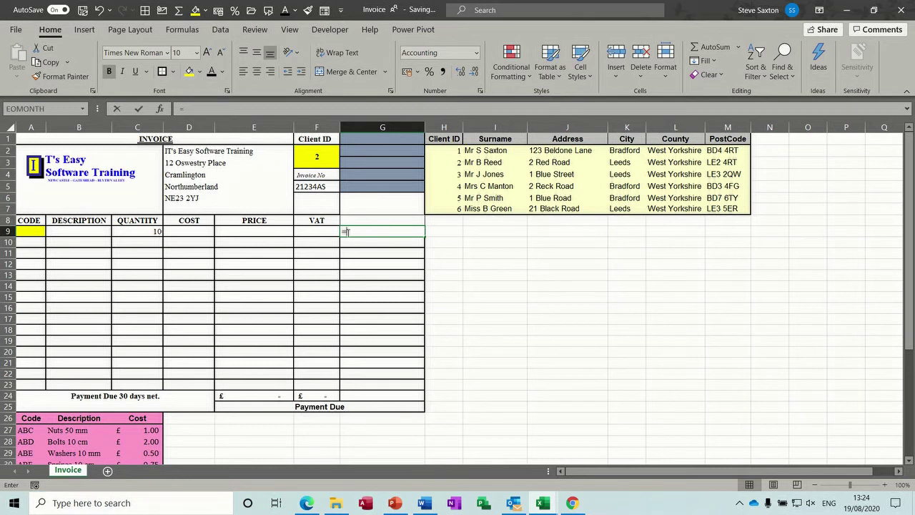
text(if(input)
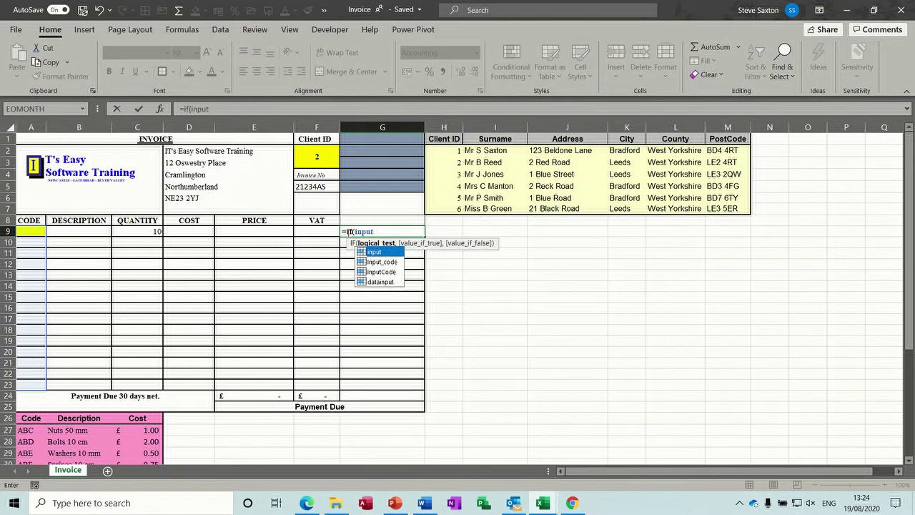
text(=0)
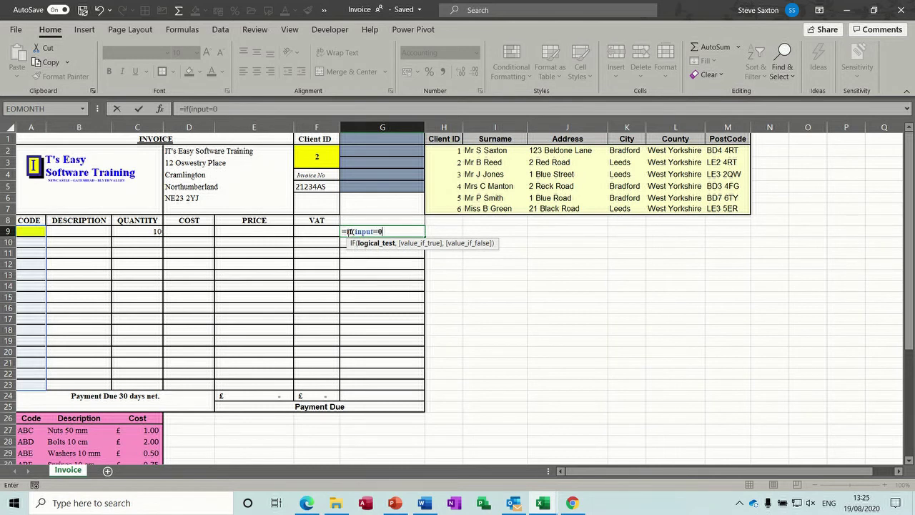
text(,)
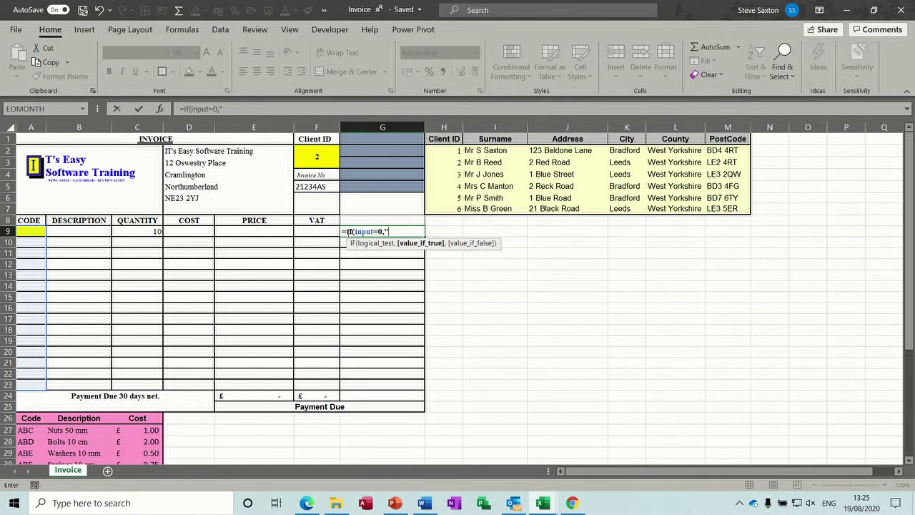
text("",)
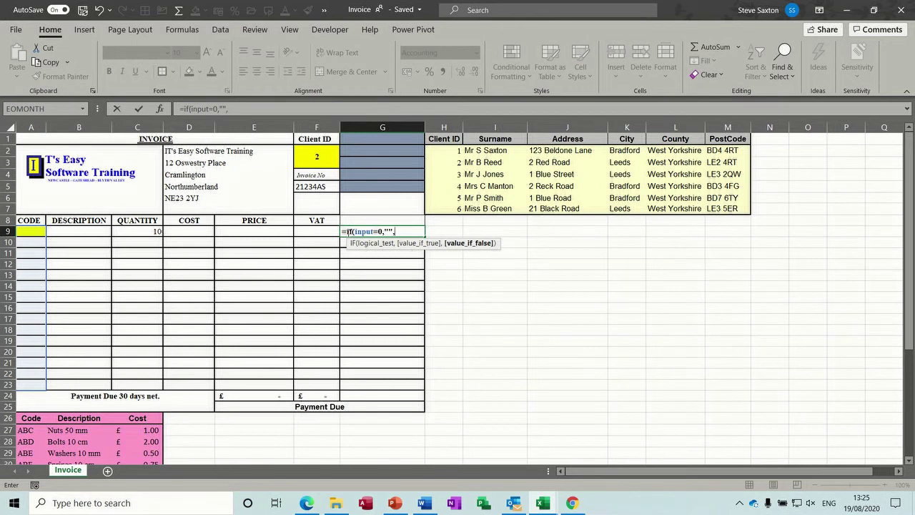
key(ctrl+Return)
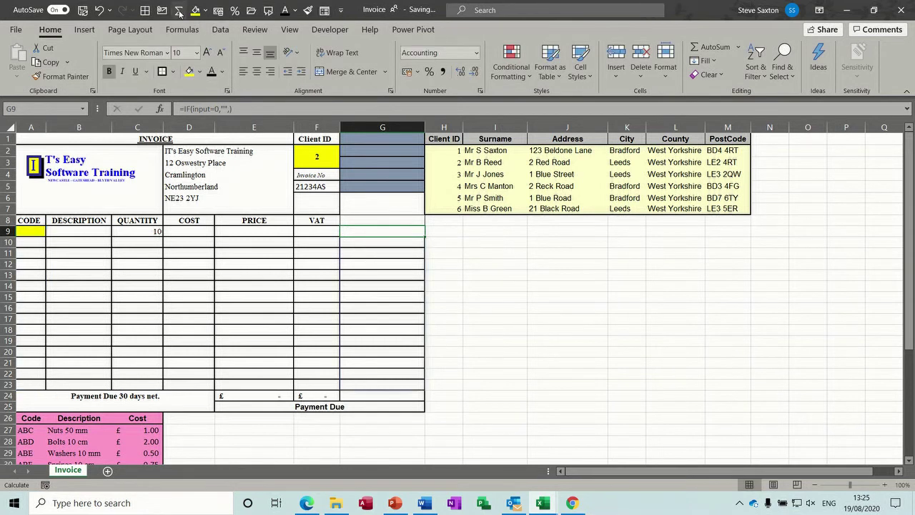
- Complete G9's formula as =IF(input=0,"",SUM(E9:F9)) and check the formula in the cells below, down to G13
click(230, 109)
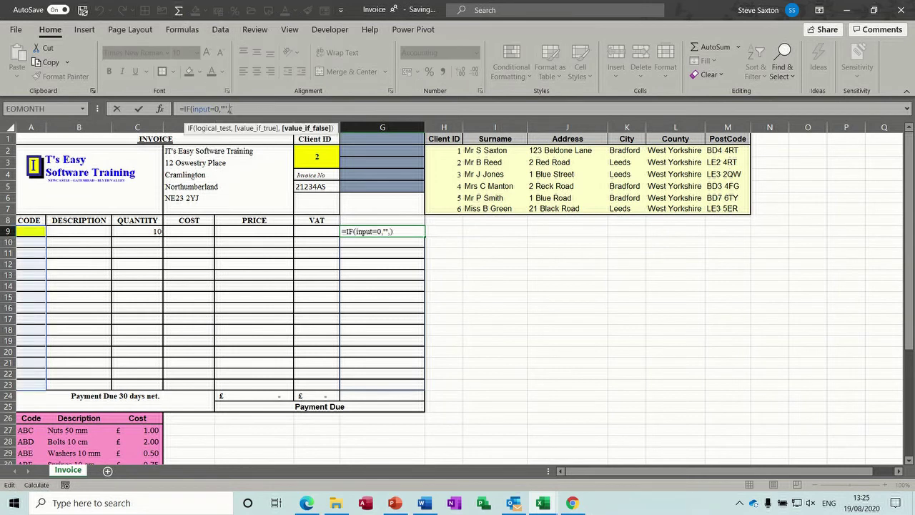
text(sum)
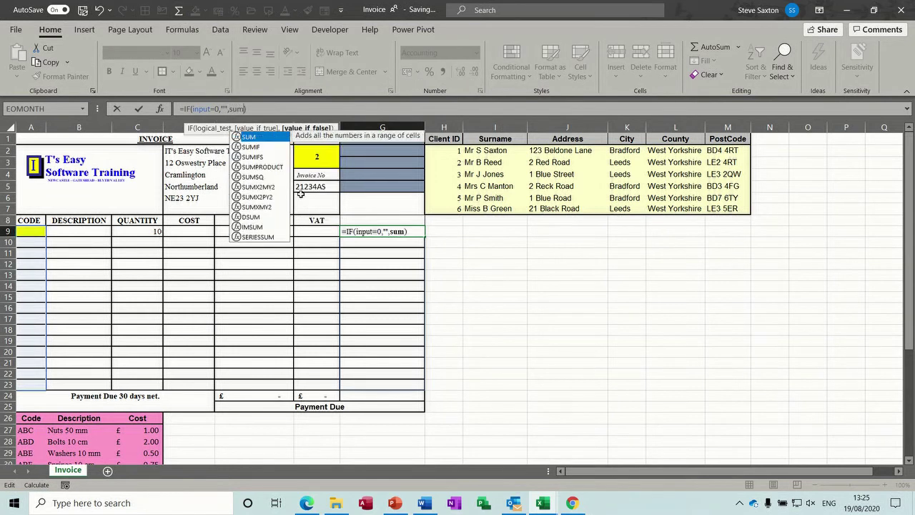
text(()
click(268, 230)
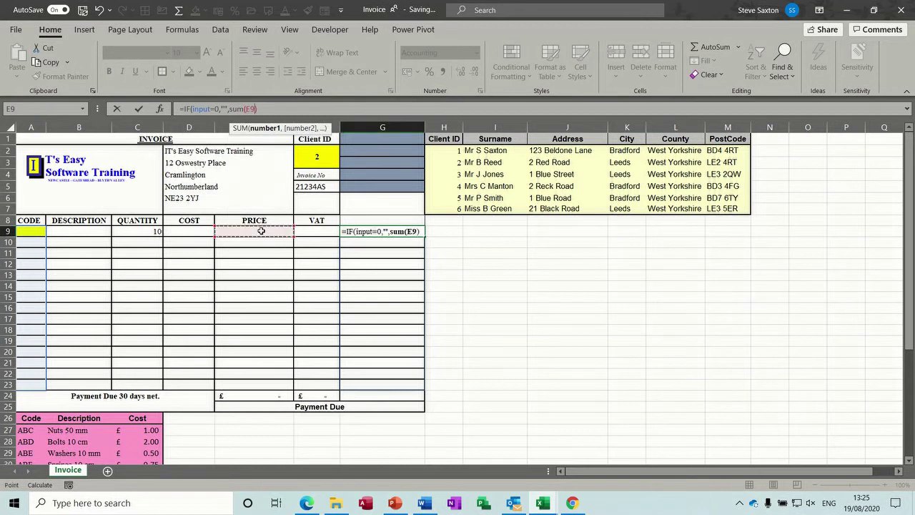
drag(292, 230, 297, 230)
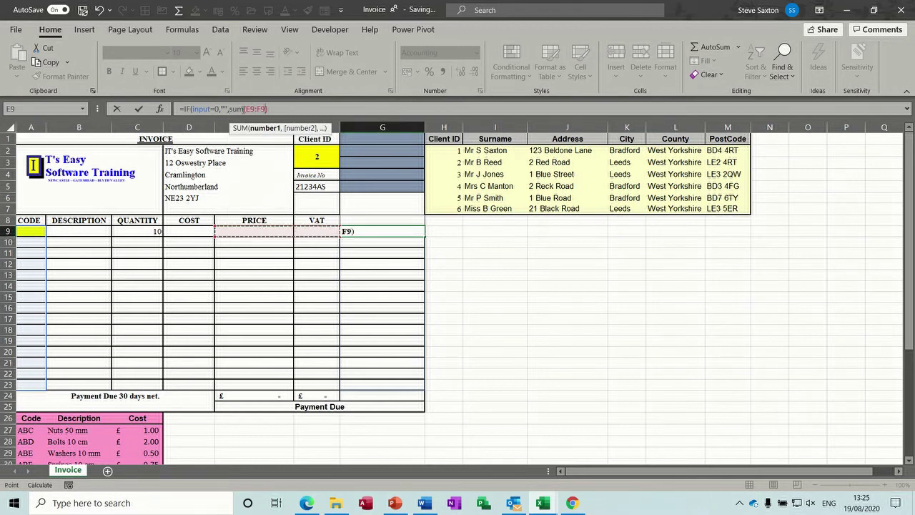
text())
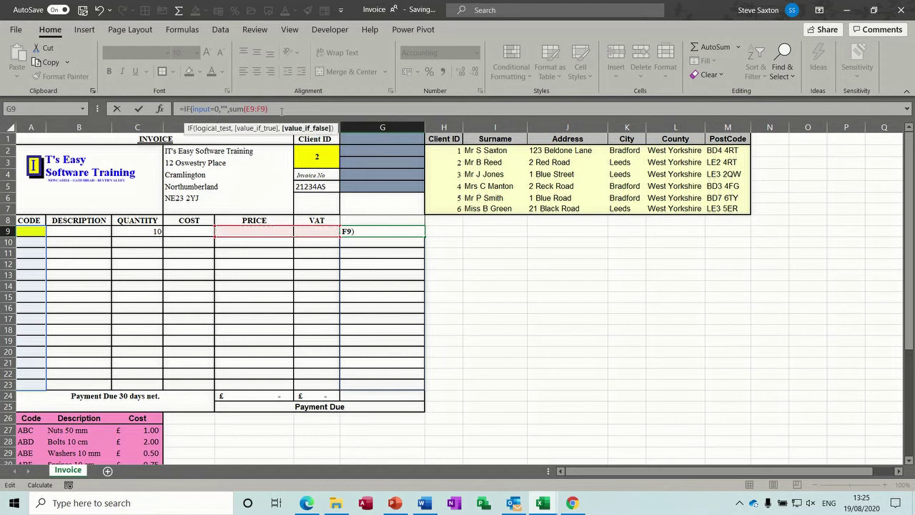
text())
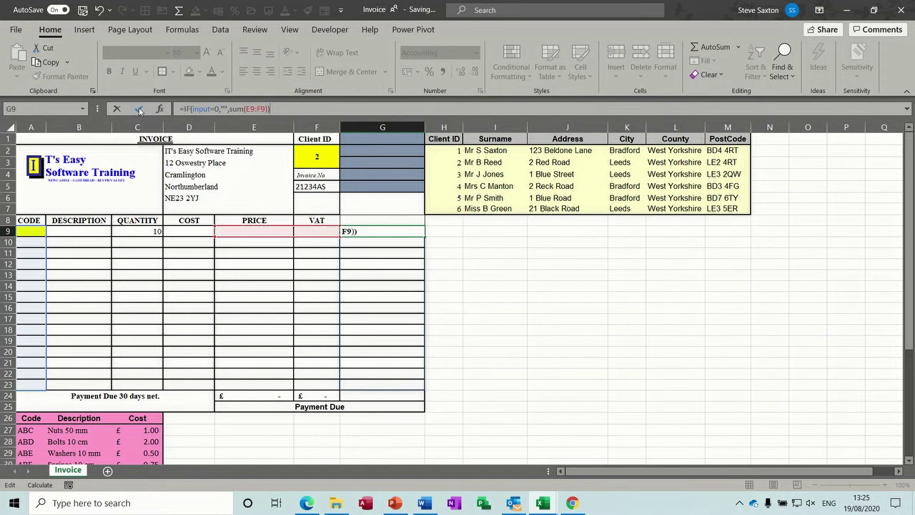
click(140, 110)
click(381, 243)
click(381, 263)
click(386, 276)
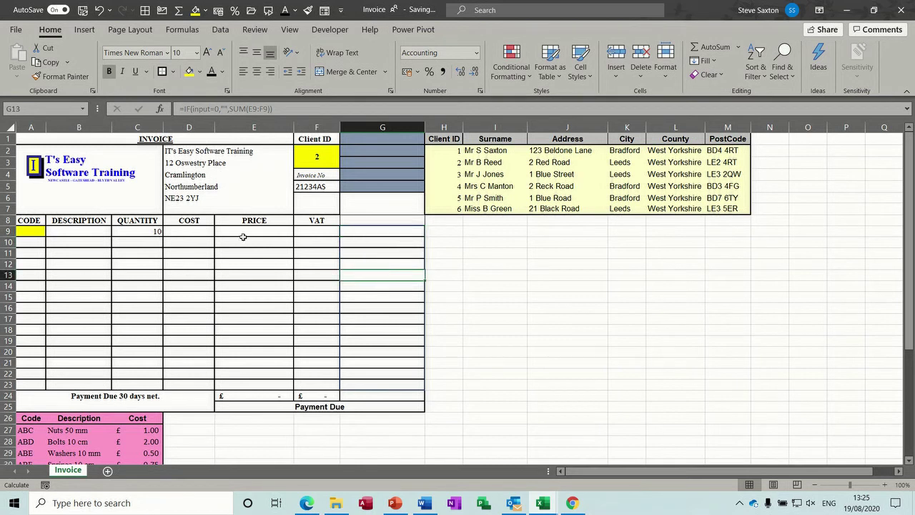
- Choose code ABG for the first invoice line in A9
click(36, 231)
click(50, 232)
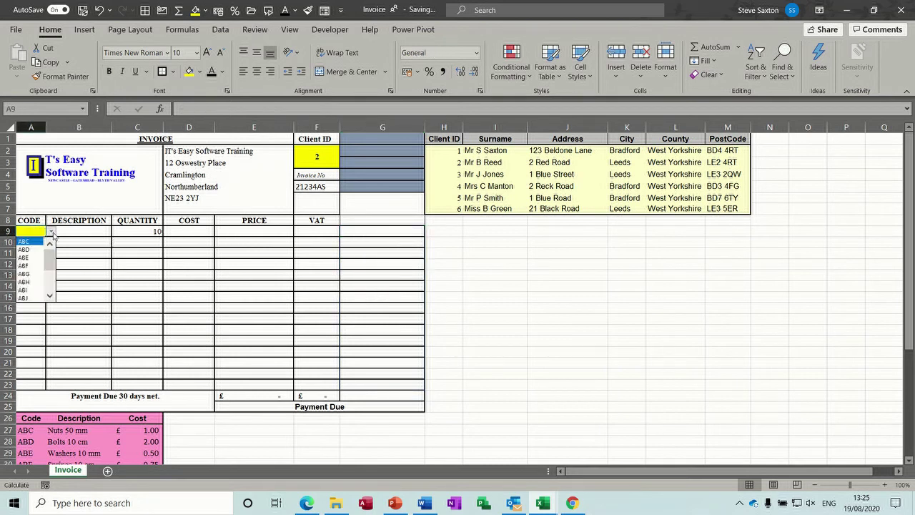
click(30, 270)
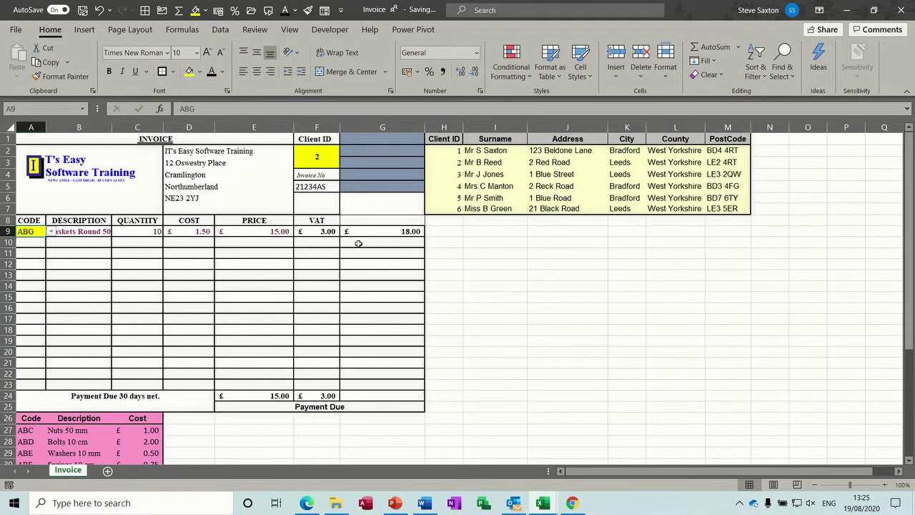
- Test row 15 by choosing code ABF in A15 and entering a quantity of 12 in C15
click(29, 296)
click(51, 297)
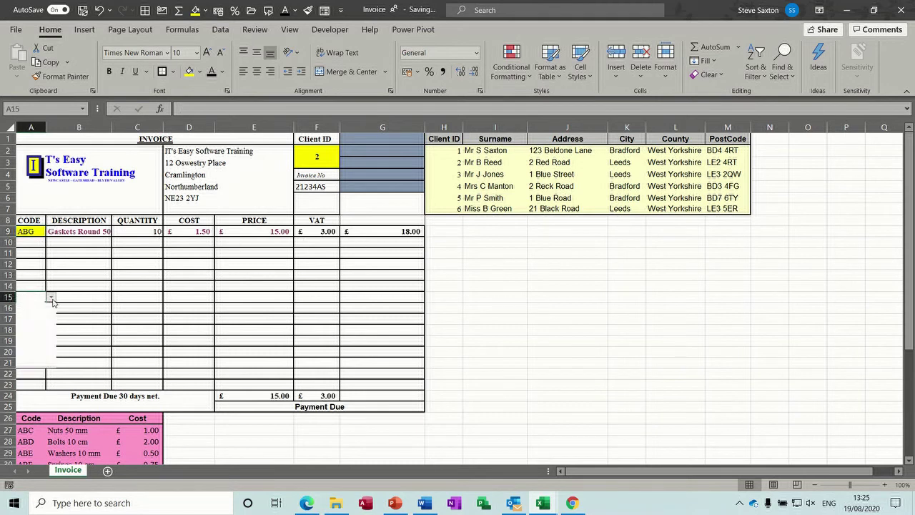
click(27, 331)
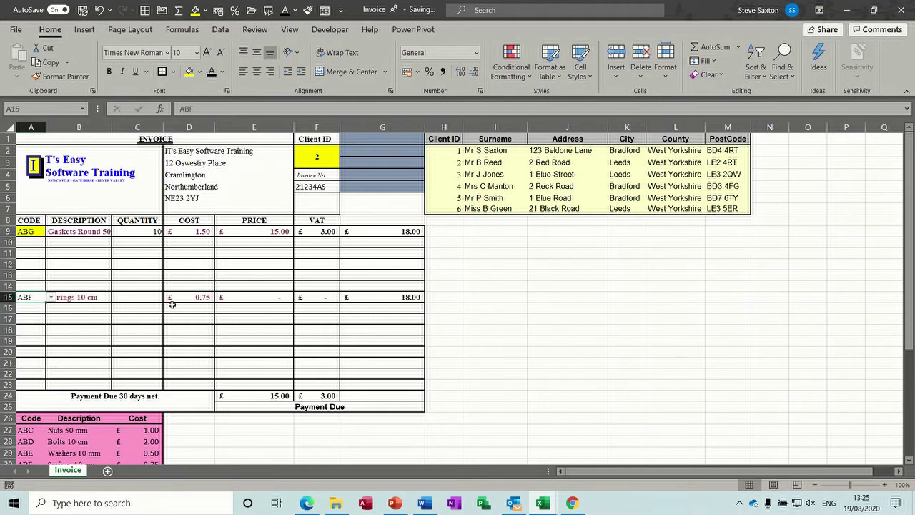
click(259, 296)
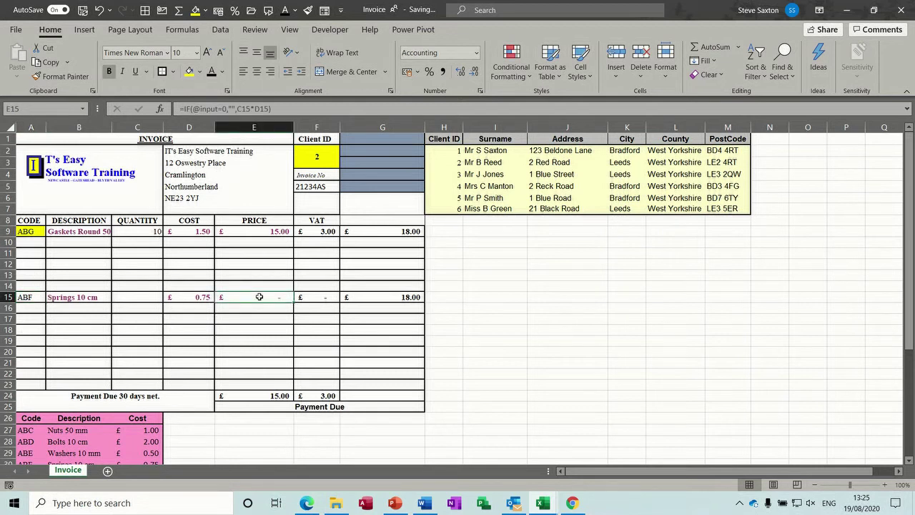
click(148, 296)
text(12)
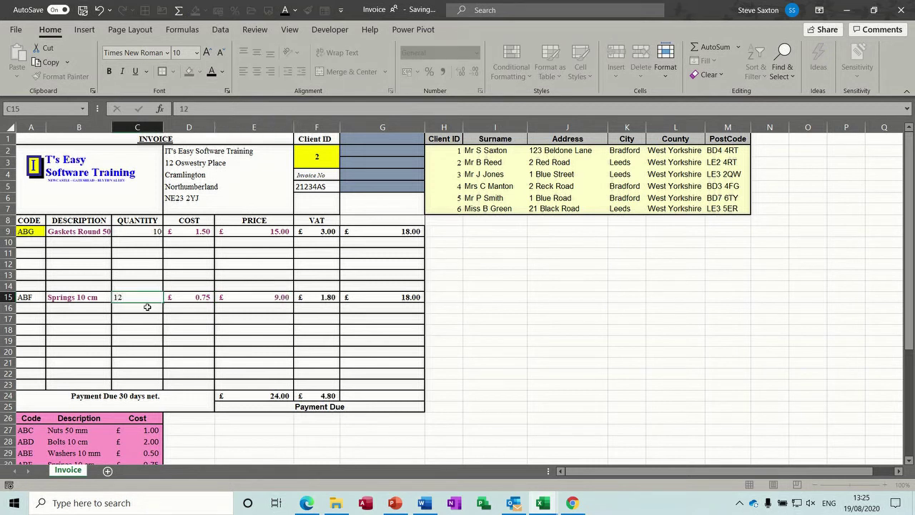
key(Return)
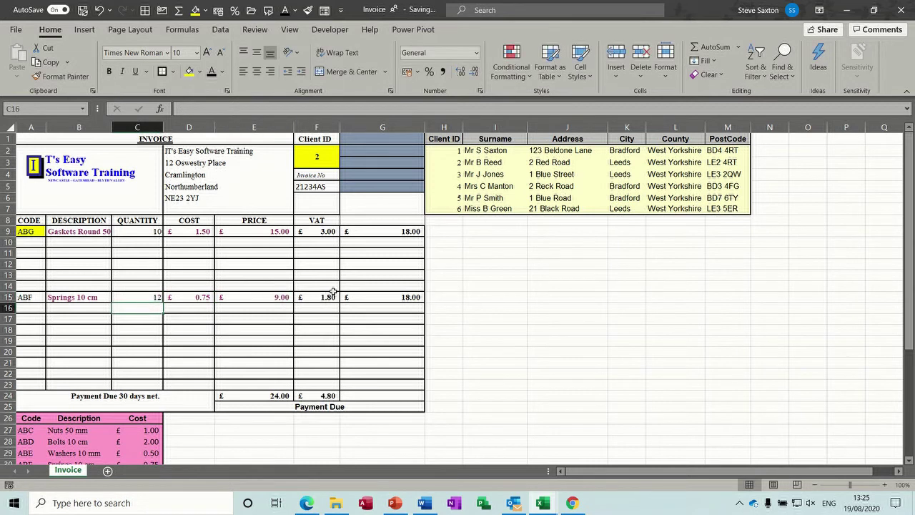
- Clear the test code from A15 and the test quantity from C15
click(133, 290)
drag(132, 290, 1, 285)
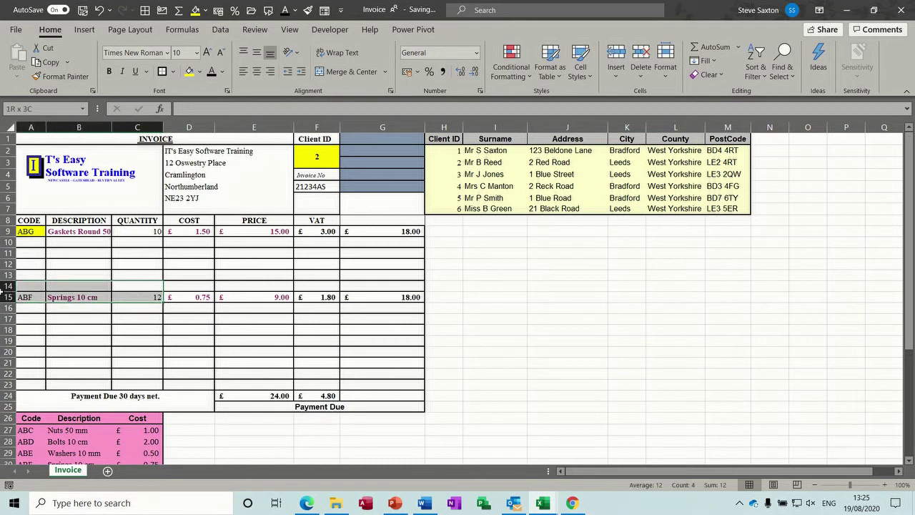
drag(29, 298, 43, 327)
click(39, 319)
click(27, 298)
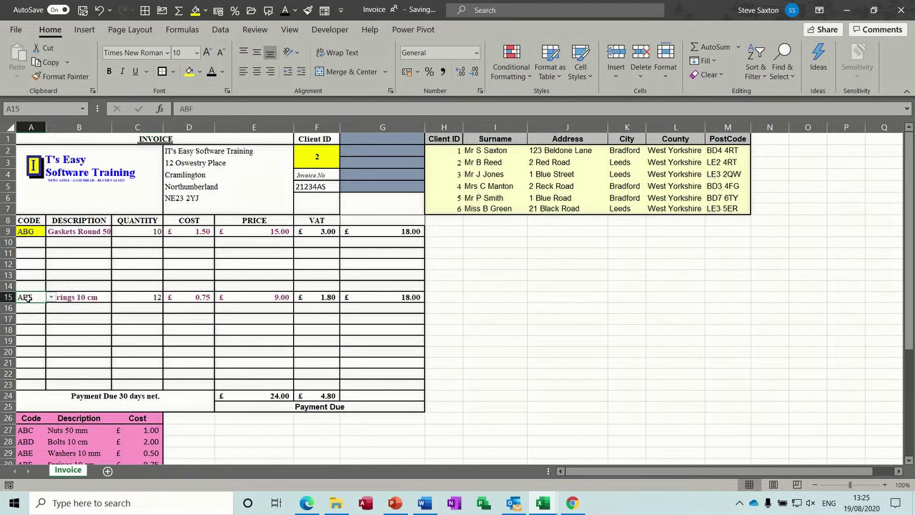
key(Delete)
click(125, 298)
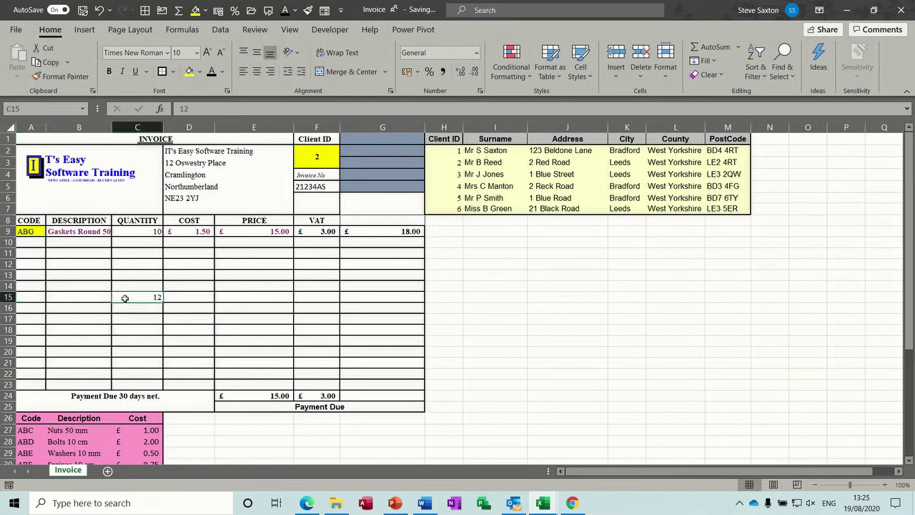
- Total the line totals G9:G23 in G24 with AutoSum
click(379, 396)
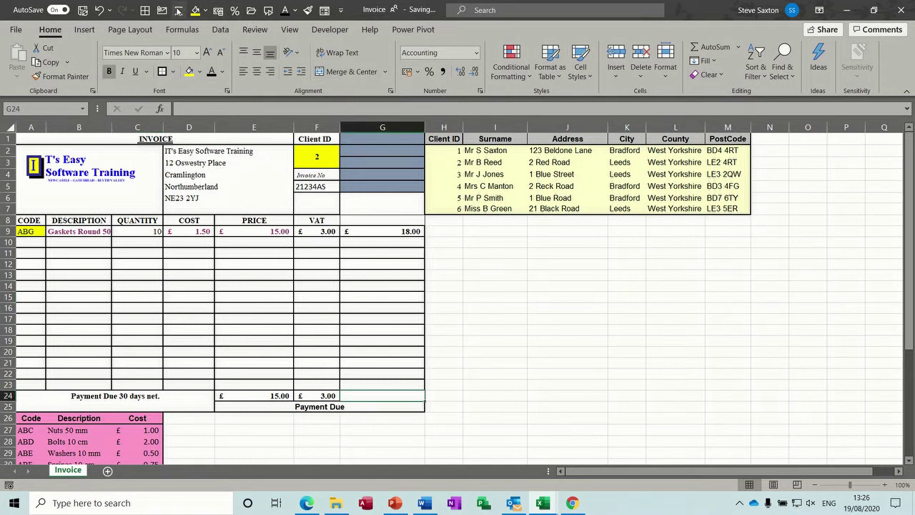
right_click(710, 49)
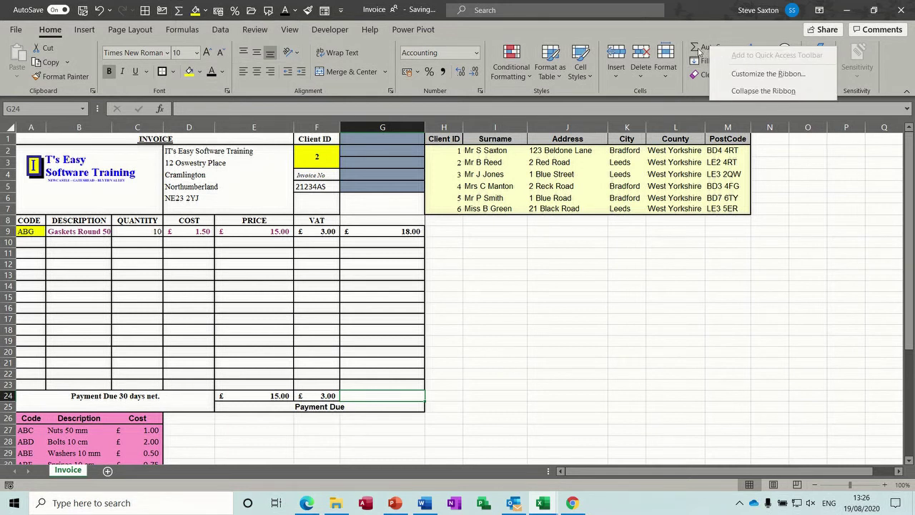
click(699, 50)
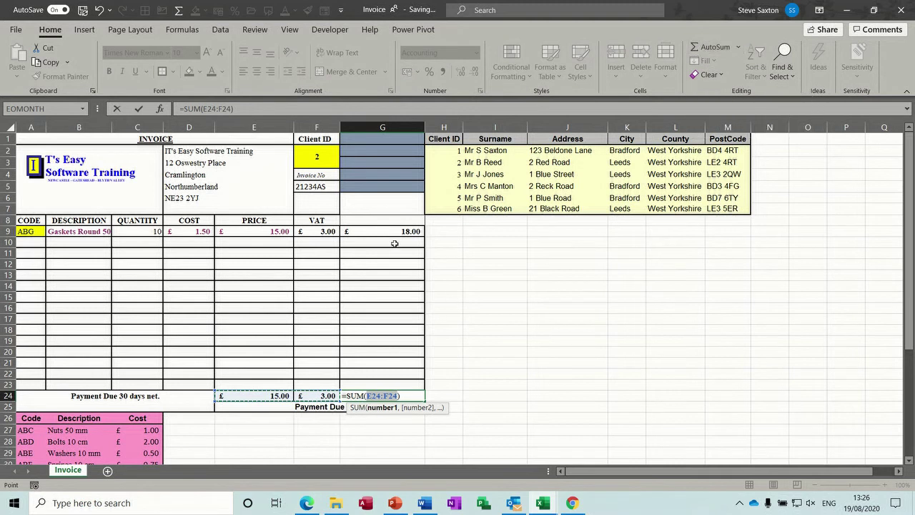
drag(390, 231, 384, 384)
click(139, 108)
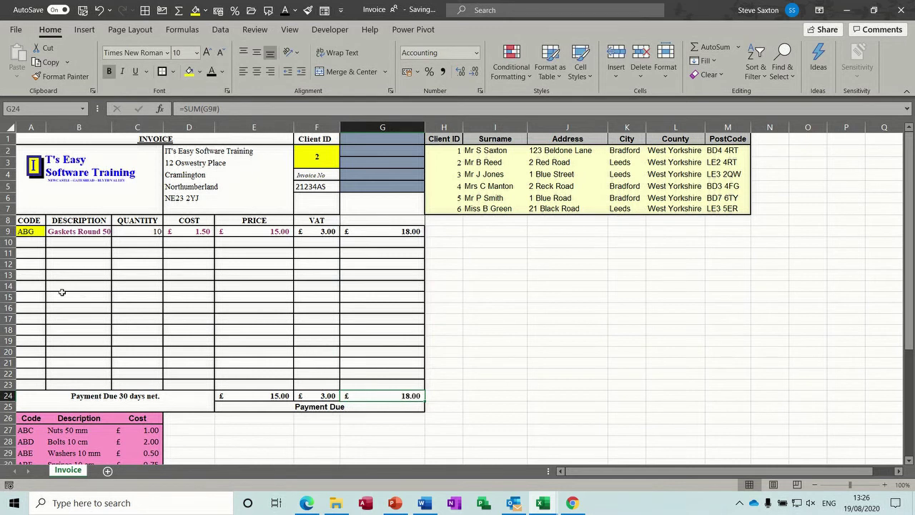
- Test row 14 by choosing code ABG in A14 and entering a quantity of 21 in C14
click(32, 285)
click(51, 286)
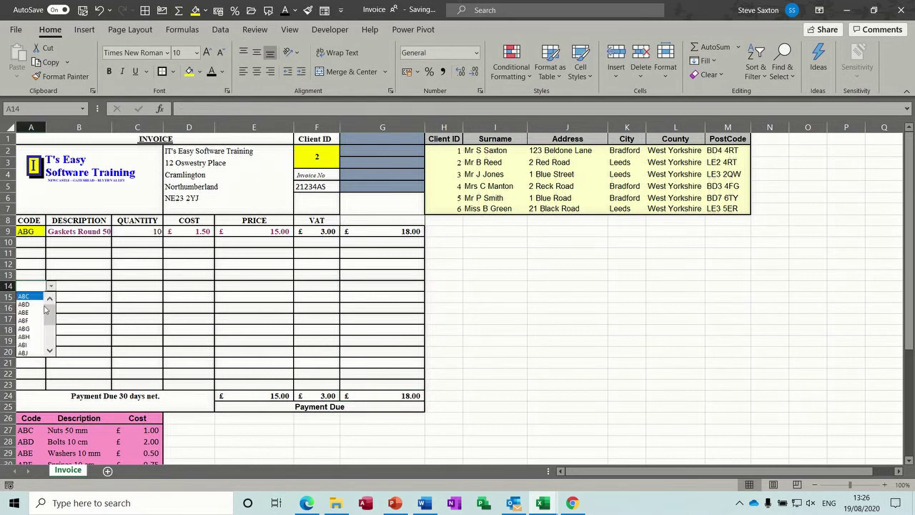
click(25, 328)
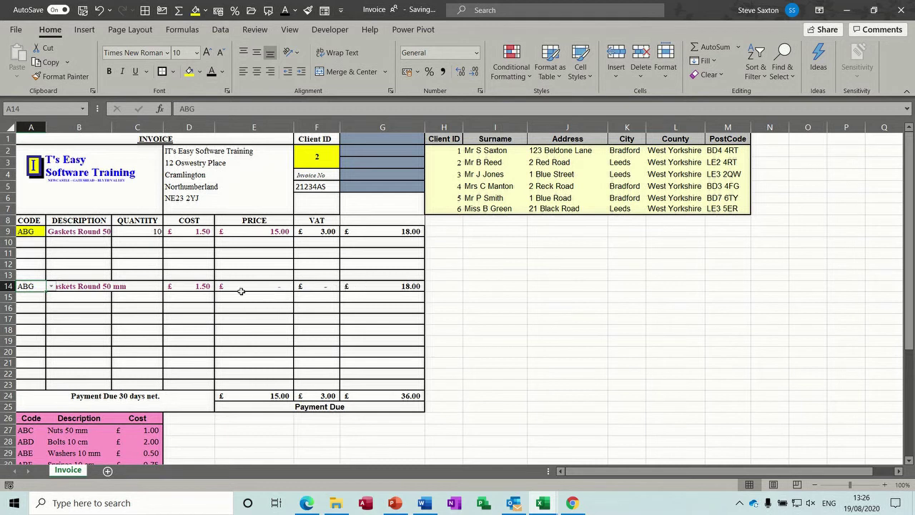
click(143, 288)
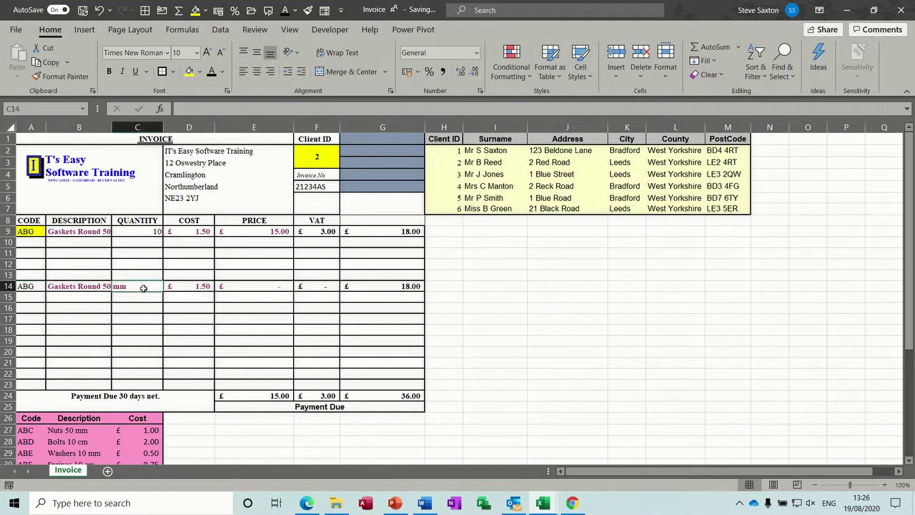
text(21)
key(Return)
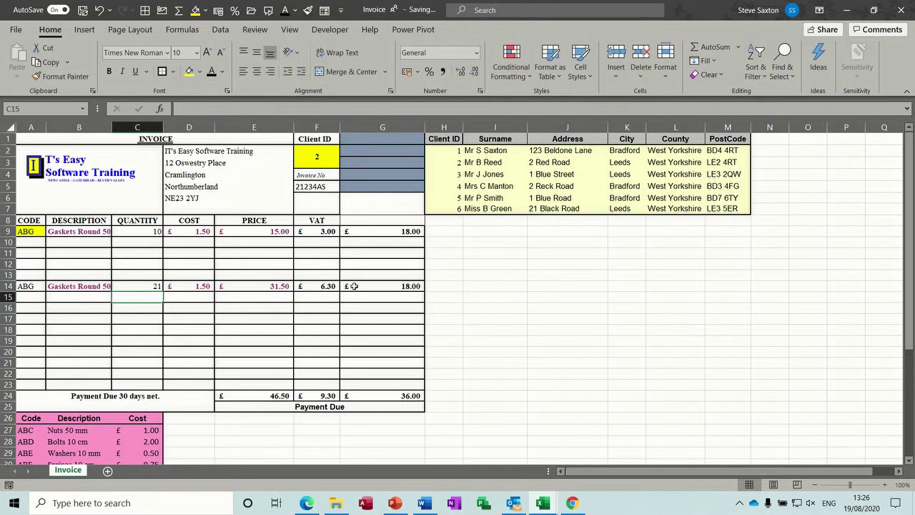
click(377, 287)
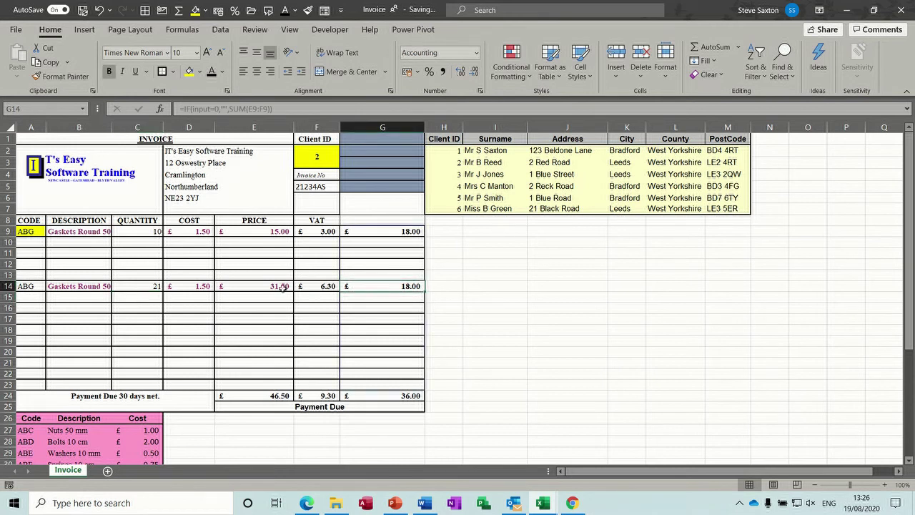
click(371, 231)
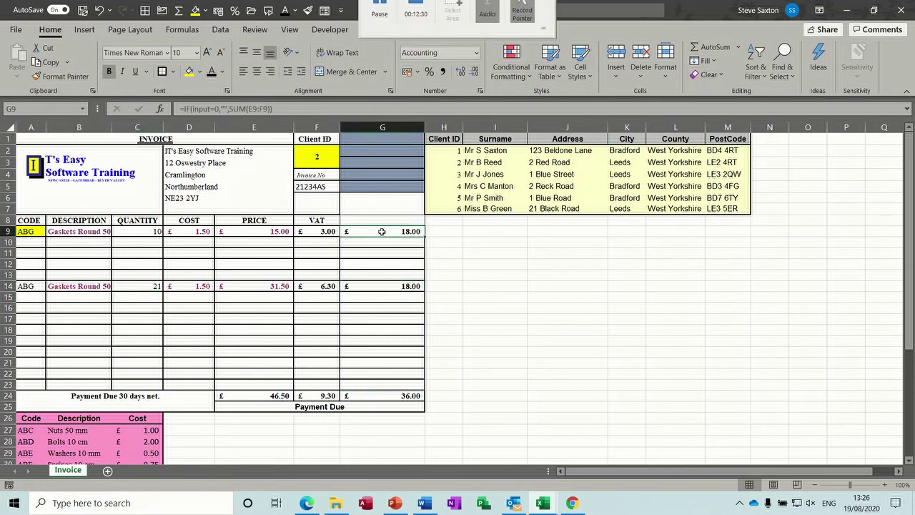
click(375, 244)
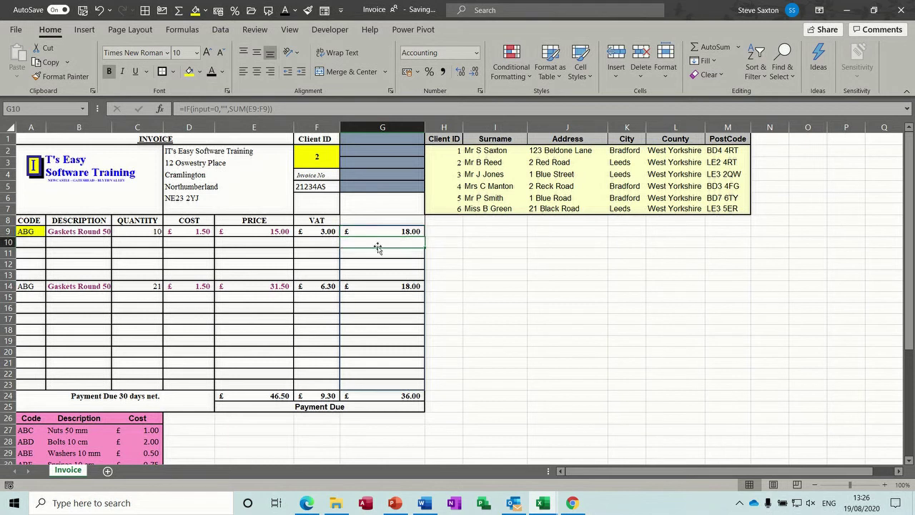
click(372, 233)
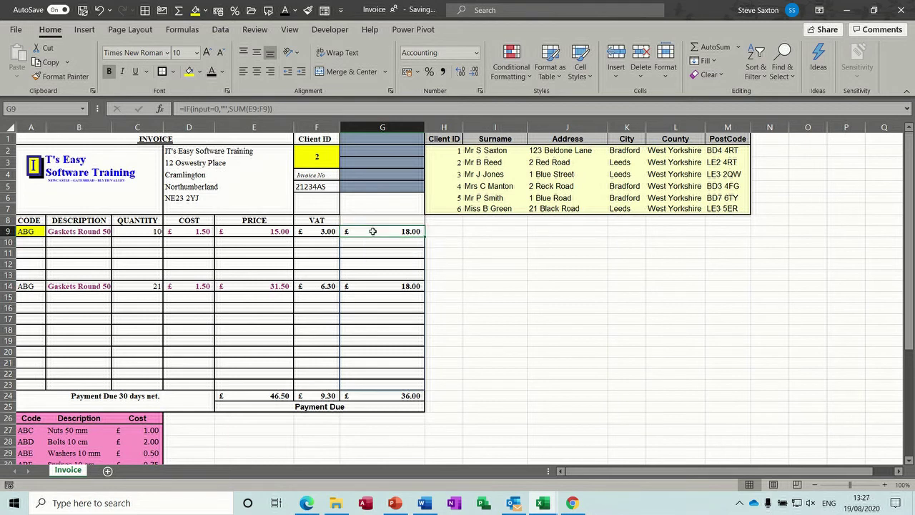
click(191, 109)
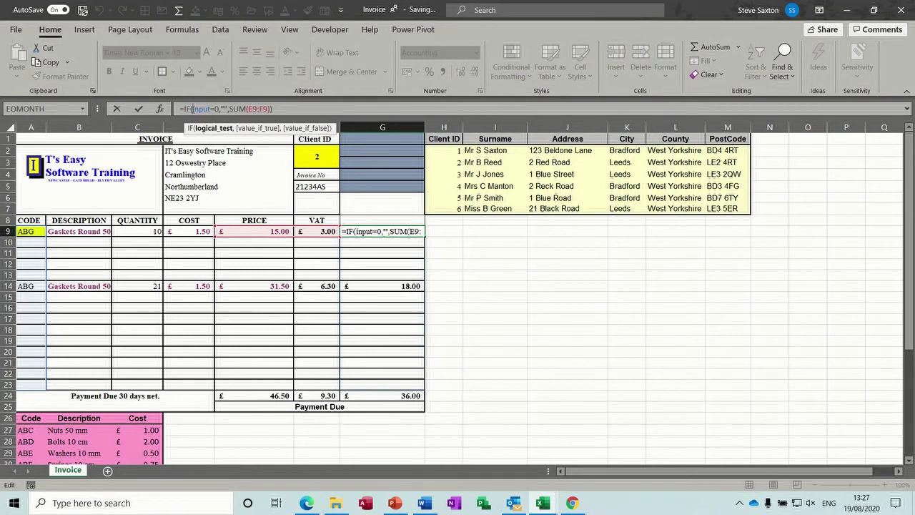
text(@)
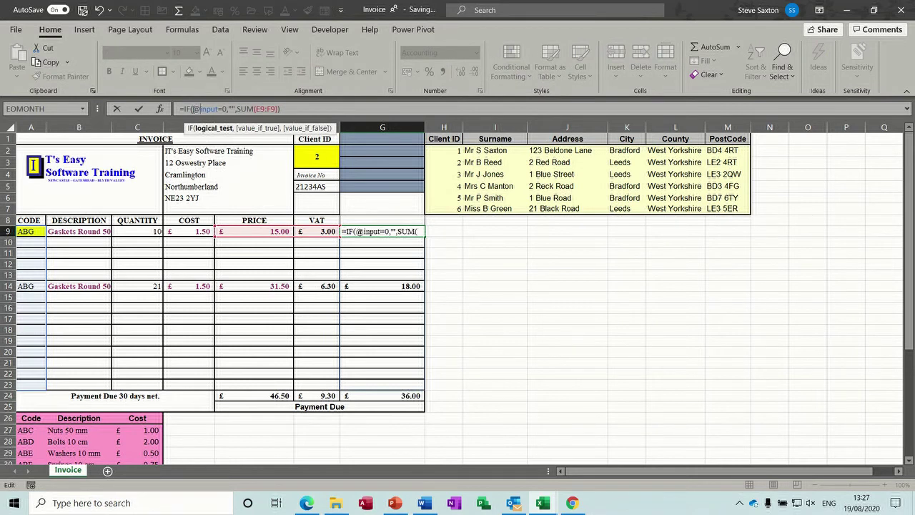
click(140, 108)
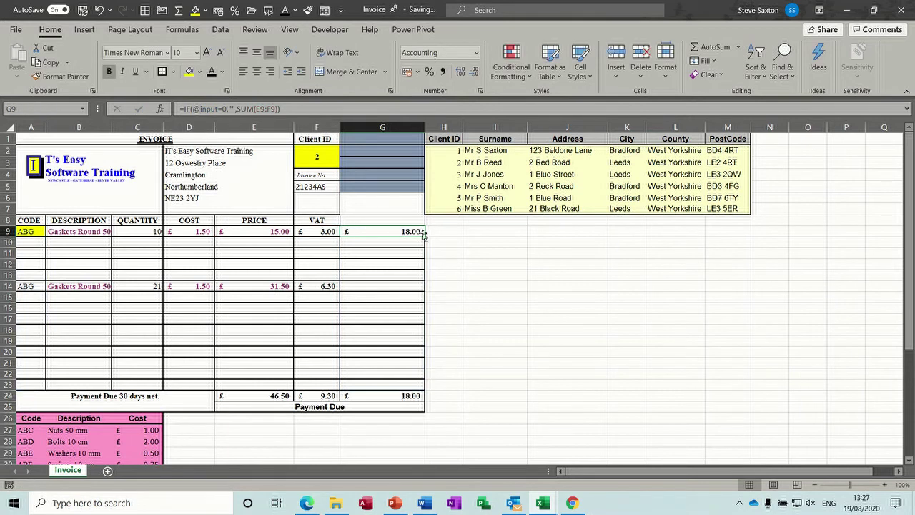
- Fill G9's formula down the line total column to G23 and check the formulas in G14, E9 and F9
drag(424, 234, 419, 387)
click(396, 285)
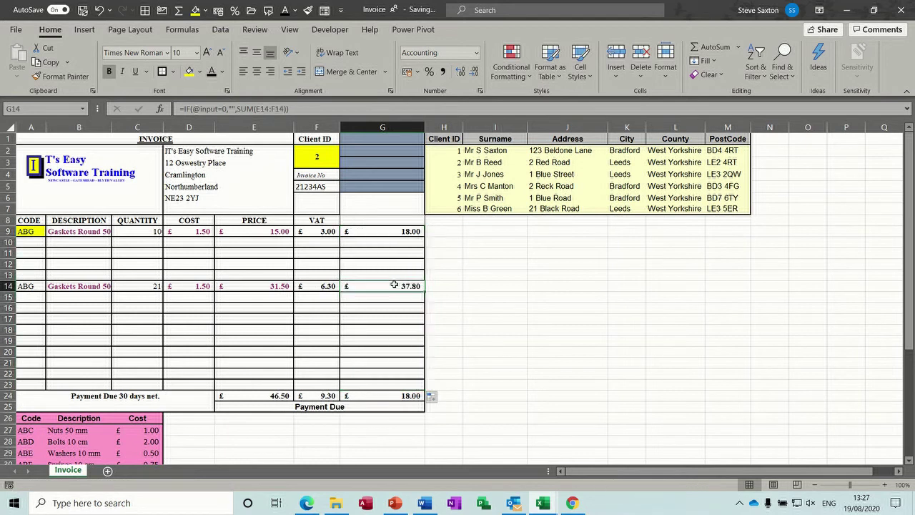
click(268, 232)
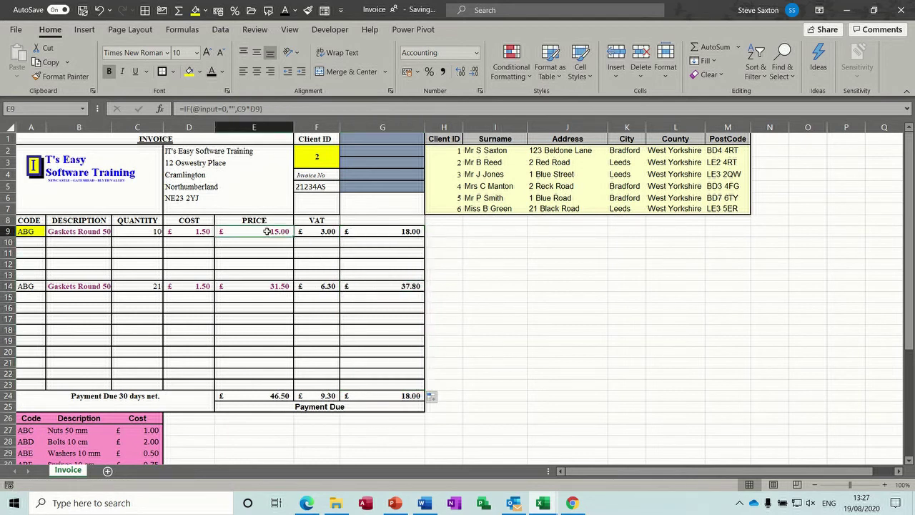
click(335, 233)
click(382, 286)
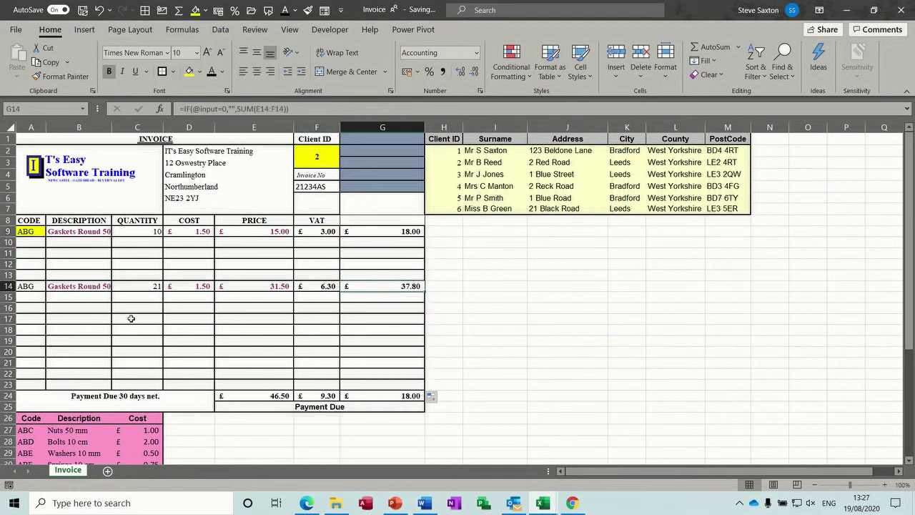
- Test row 18 by choosing code ABF in A18 and entering a quantity of 10 in C18
click(34, 330)
click(51, 330)
click(33, 369)
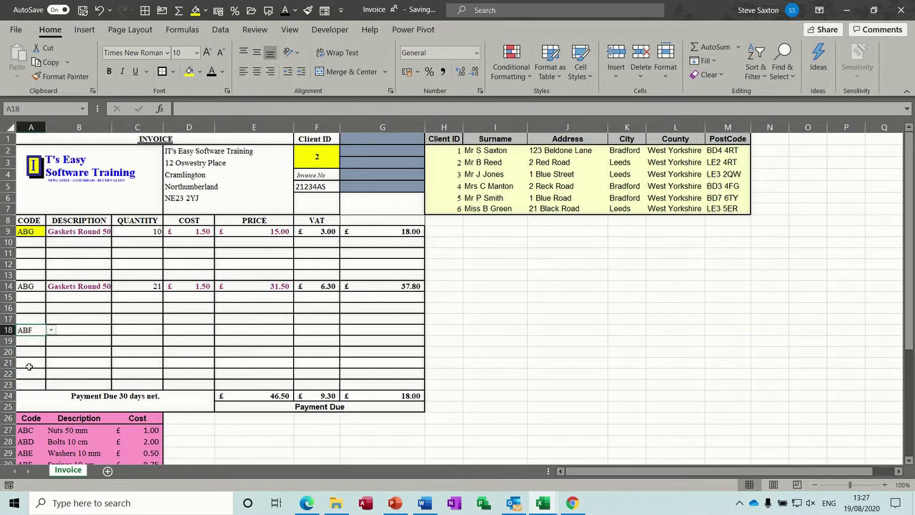
click(154, 330)
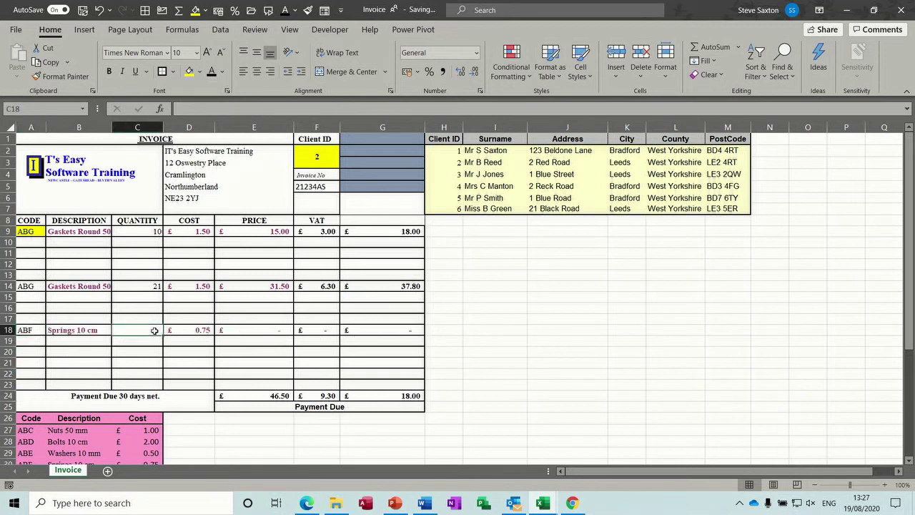
text(10)
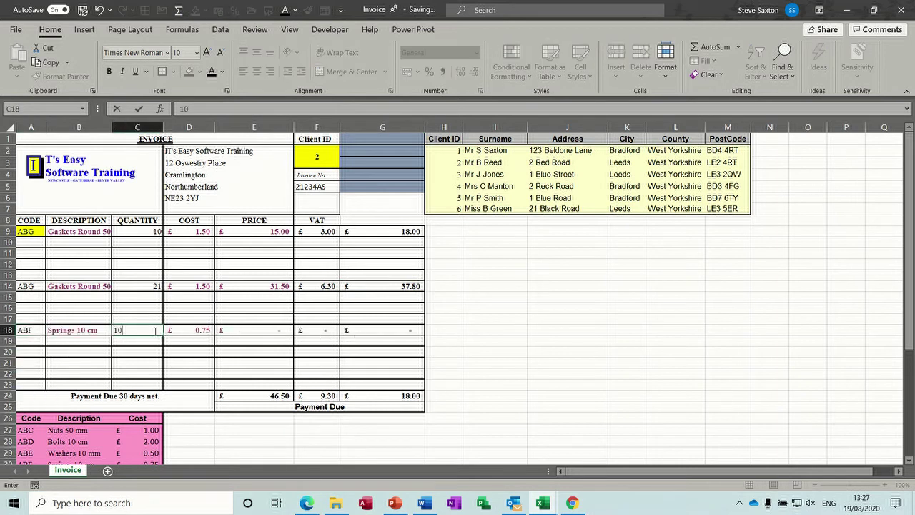
click(247, 349)
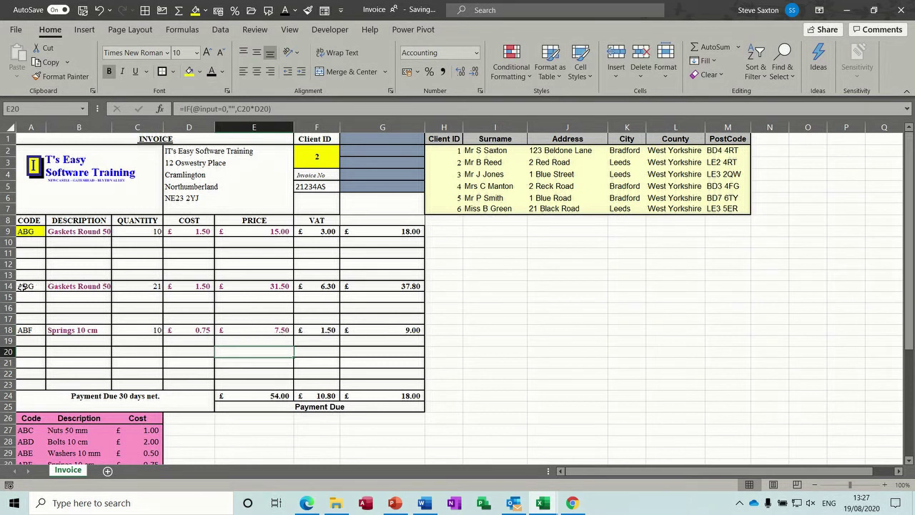
- Clear the codes and quantities from invoice rows 14 to 18 and from row 9
drag(23, 286, 26, 333)
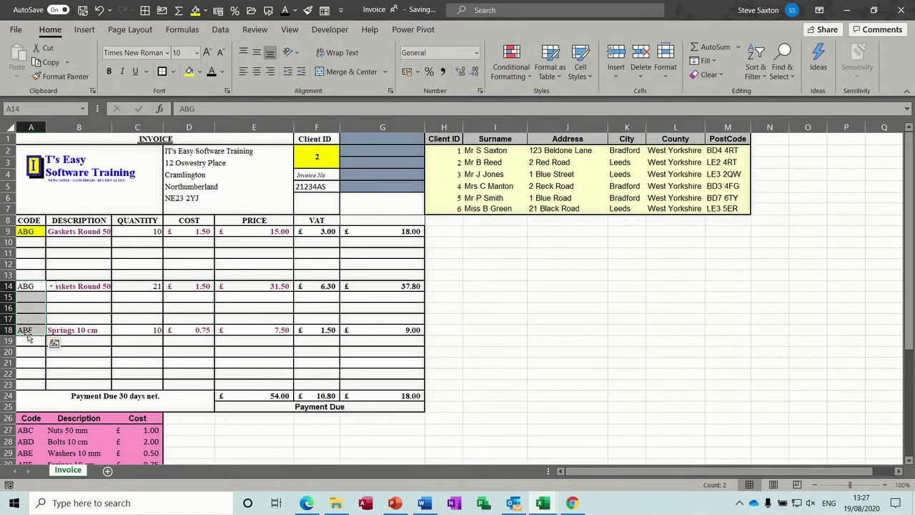
key(Delete)
drag(130, 287, 137, 330)
key(Delete)
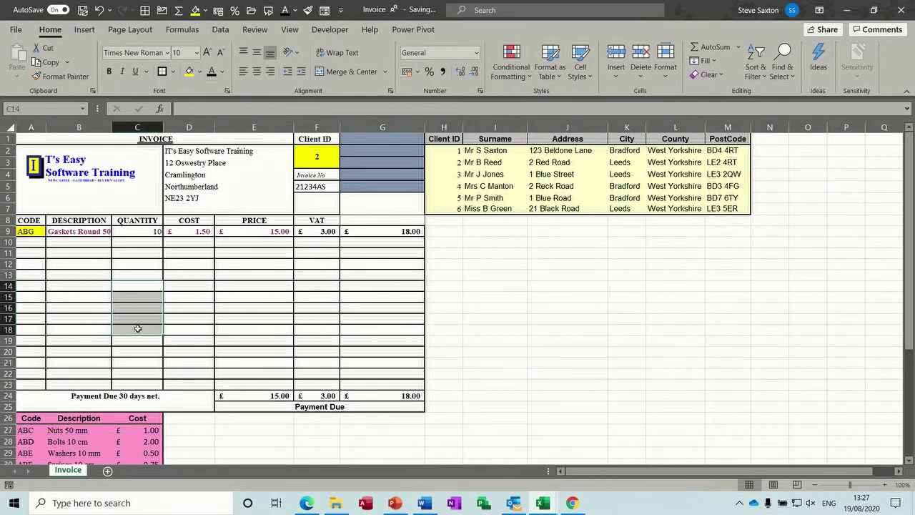
click(134, 231)
key(Delete)
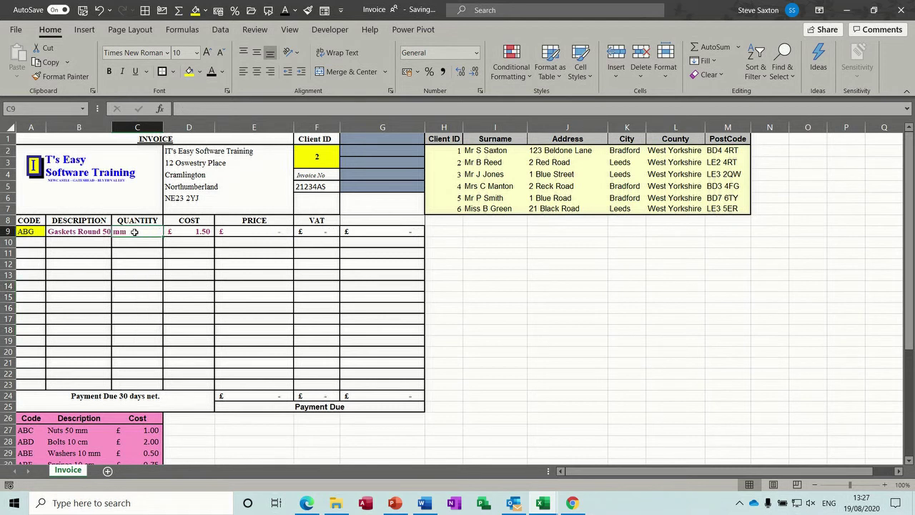
click(29, 232)
key(Delete)
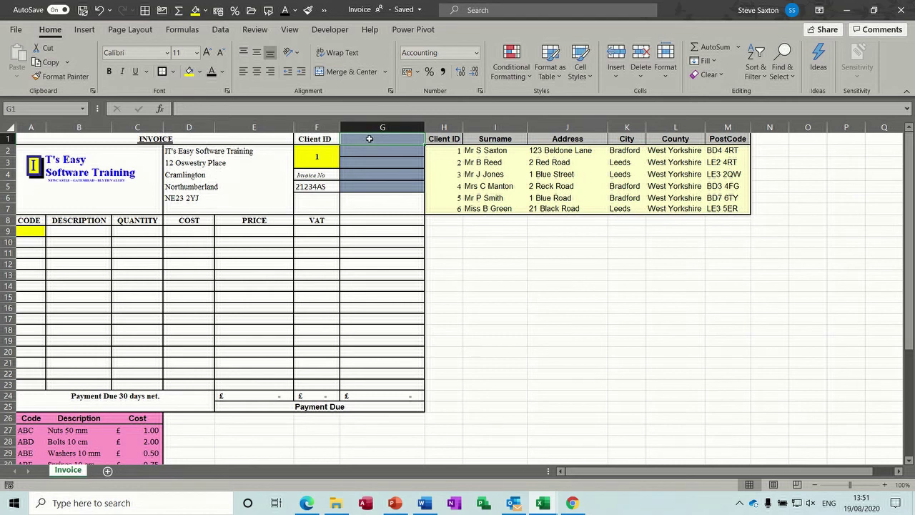
- Check the range names of the Client ID cell and the client table, and review the lookup formula in B9
click(307, 150)
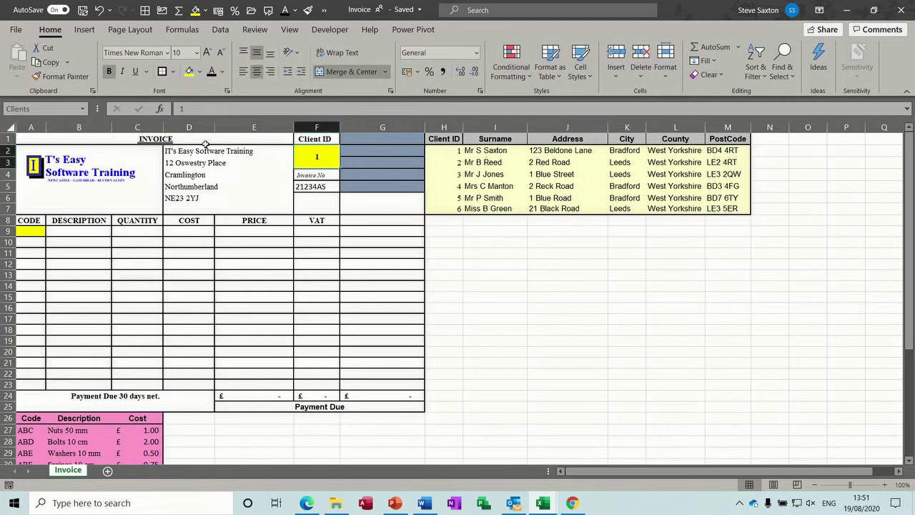
drag(438, 140, 714, 208)
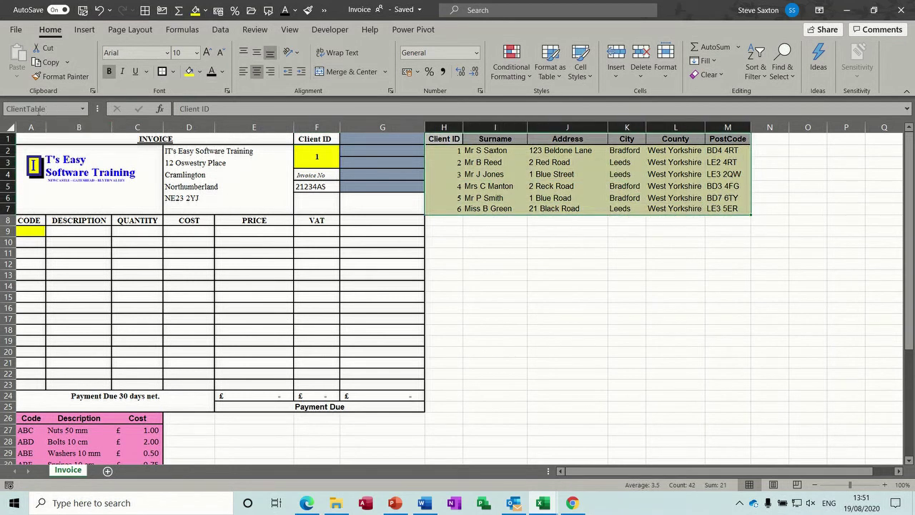
click(362, 141)
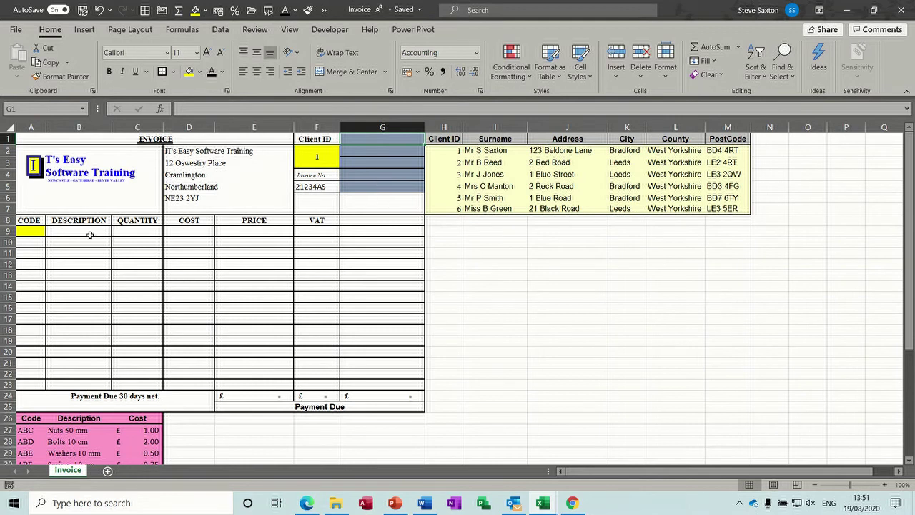
click(90, 231)
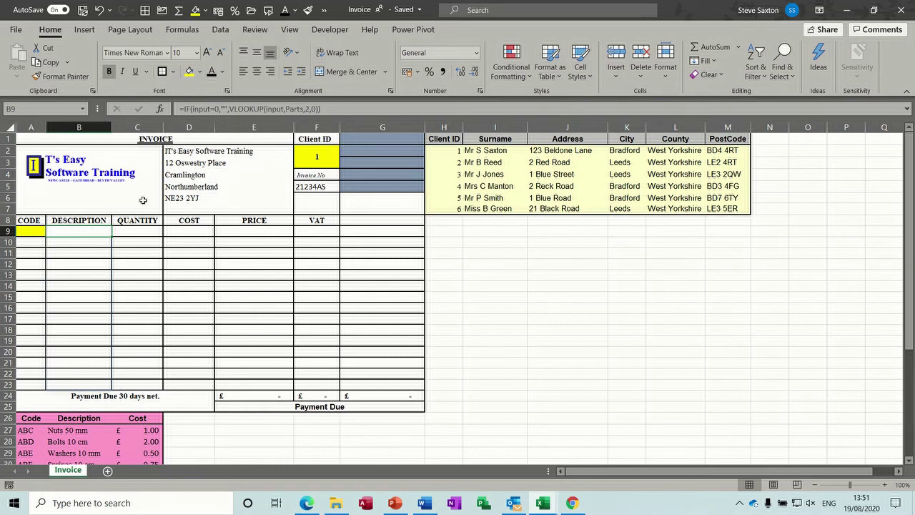
- Enter =IF(Clients=0,"",VLOOKUP(Clients,ClientTable,{2;3;4;5;6},0)) in G1 to spill the client's details down the address block
click(384, 139)
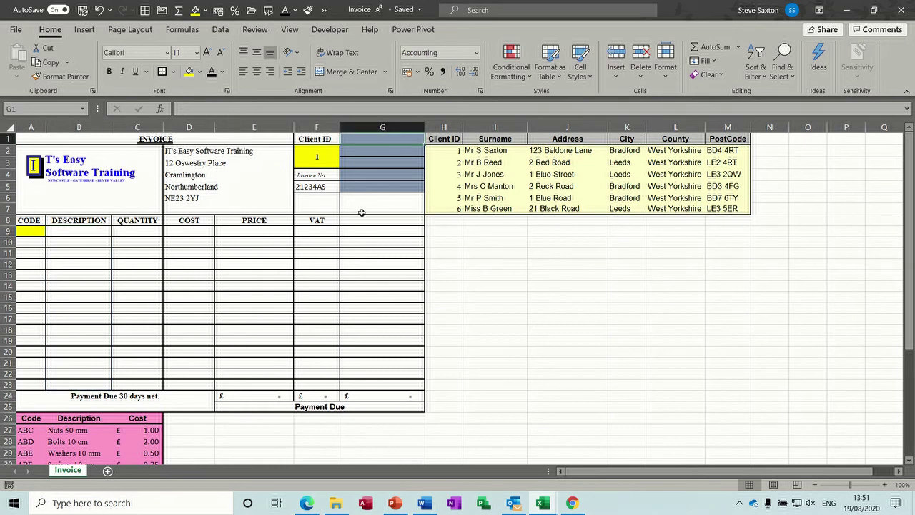
text(=if)
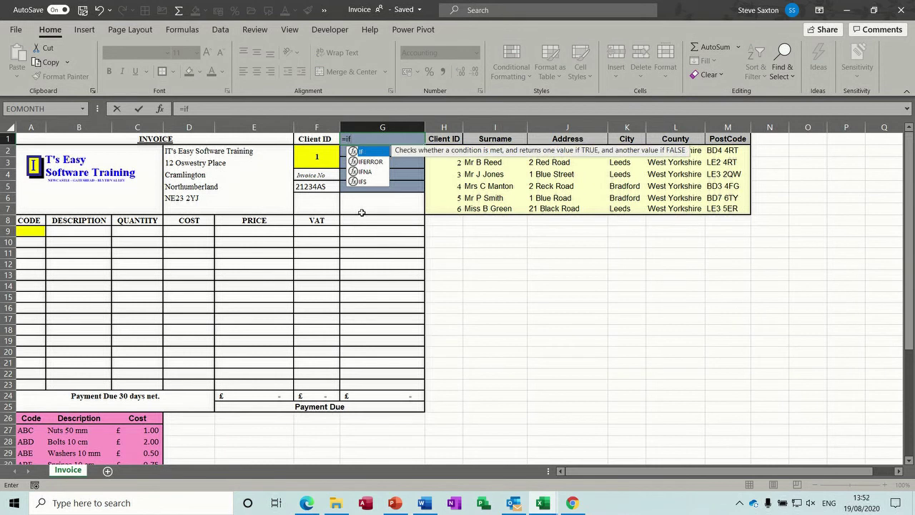
text((cli)
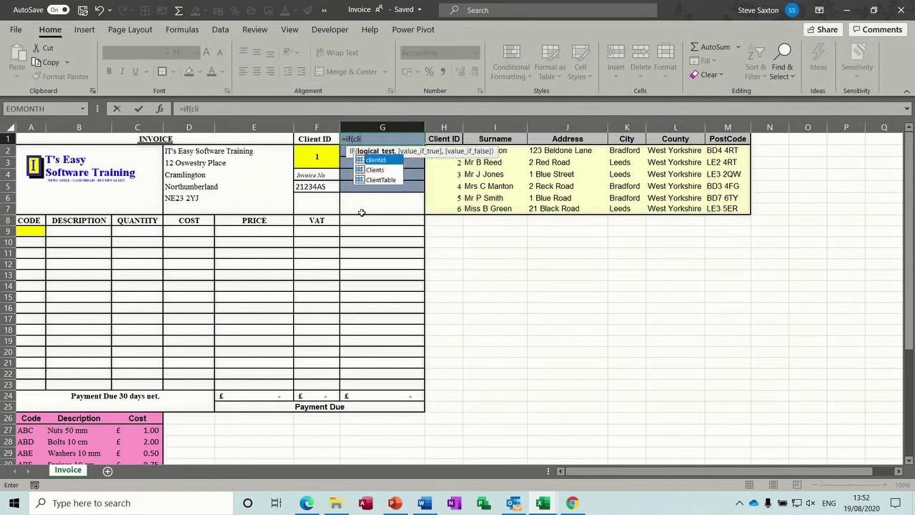
text(ents)
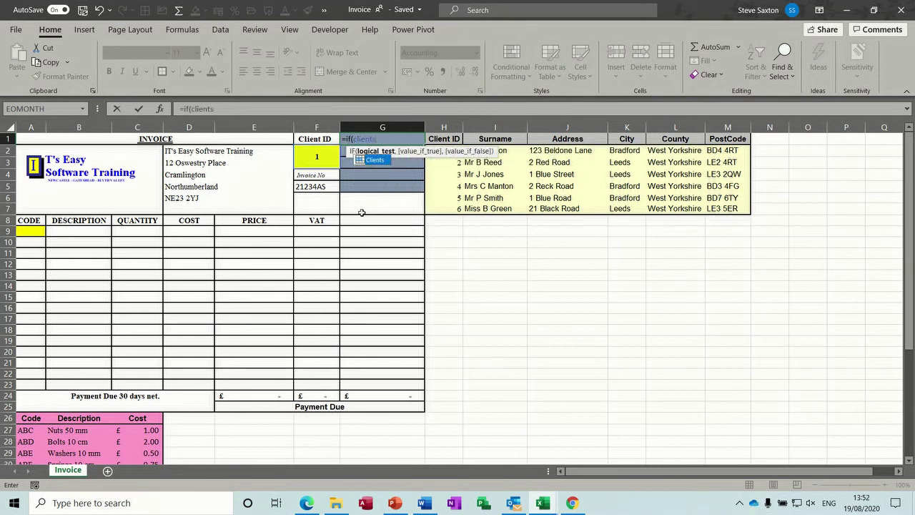
text(=0,)
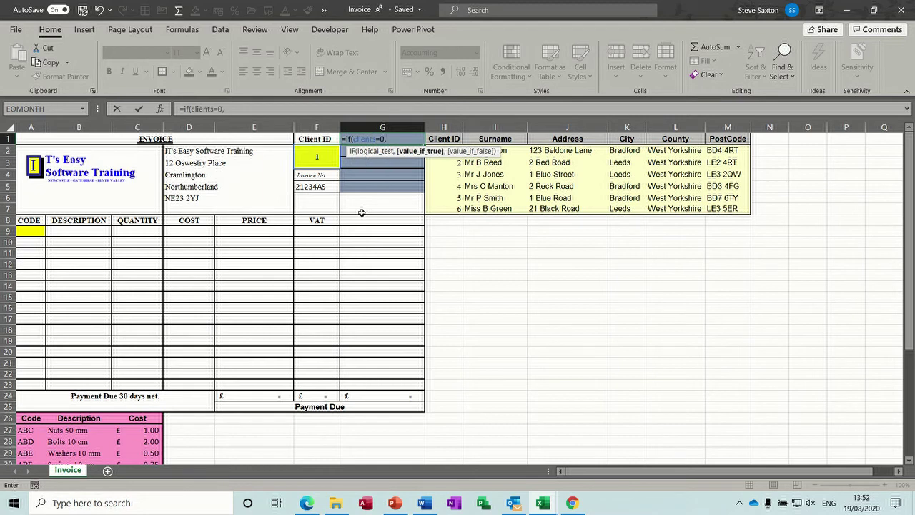
text("",)
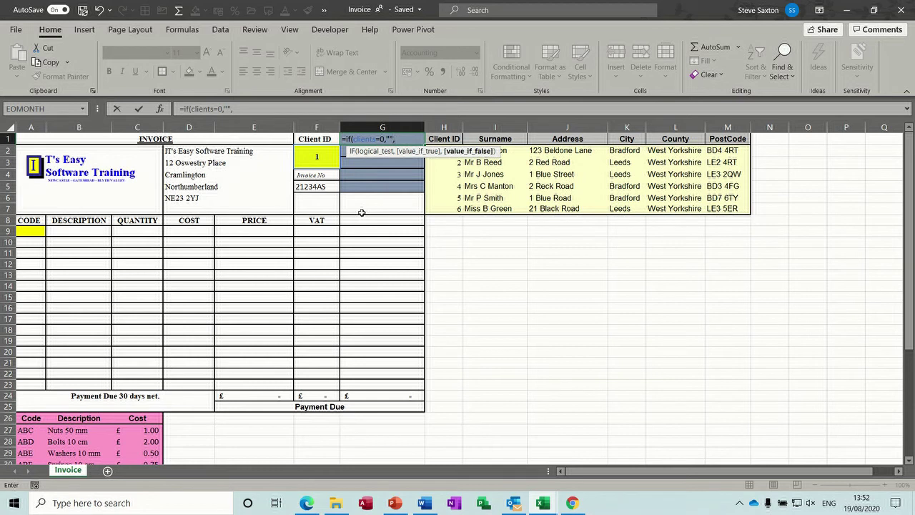
text(vlookup()
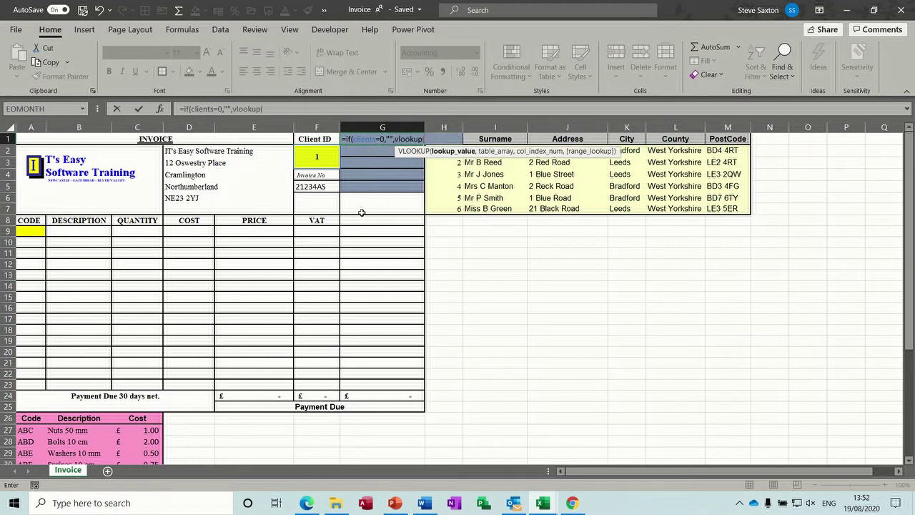
text(clients)
text(,)
text(clients,clie)
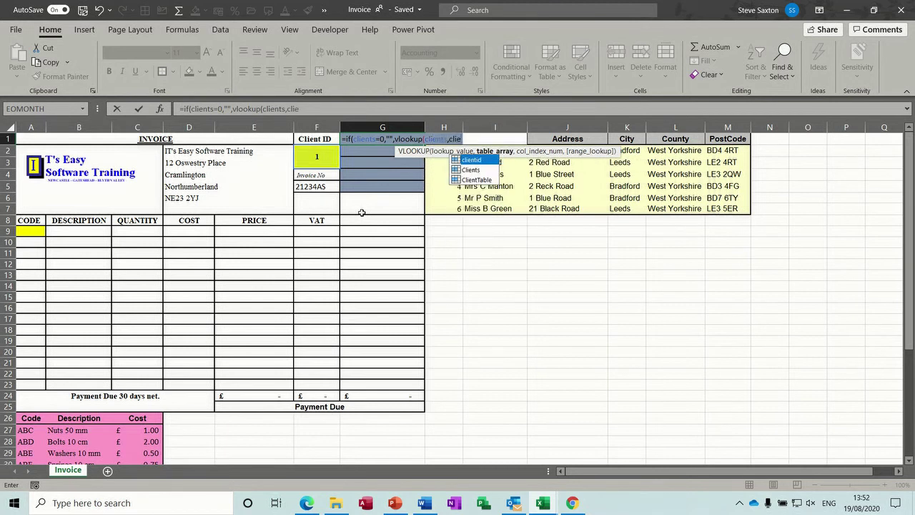
key(BackSpace)
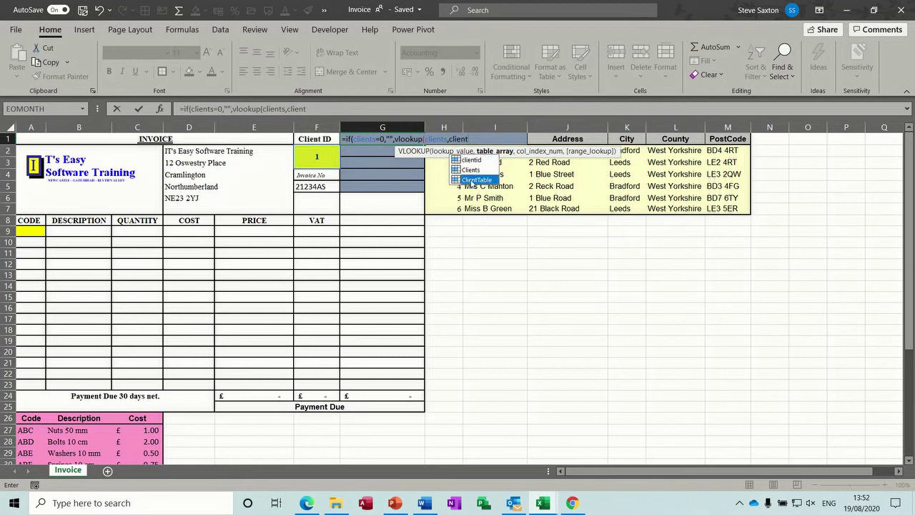
double_click(474, 180)
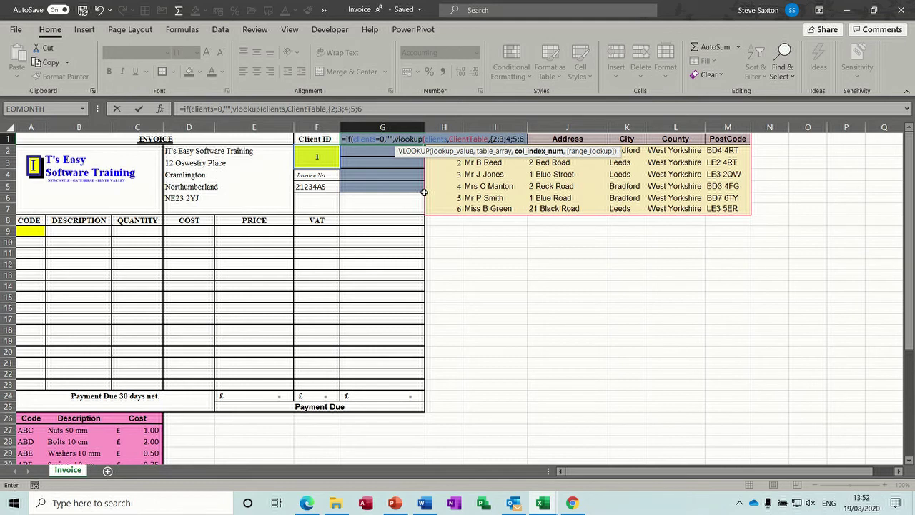
text(})
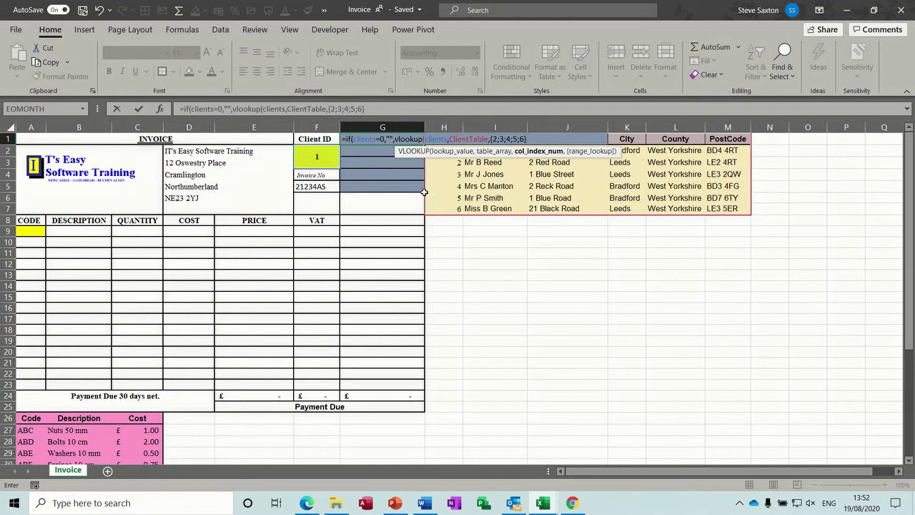
text(,0)
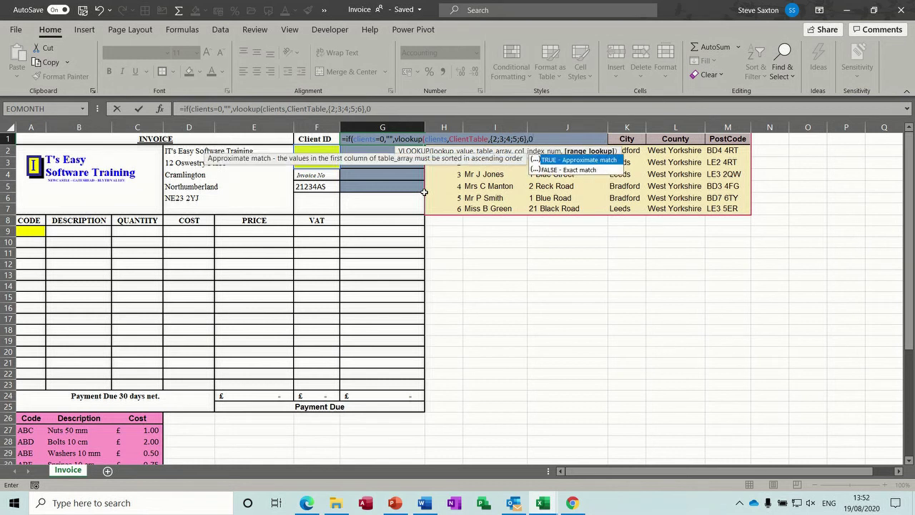
text())
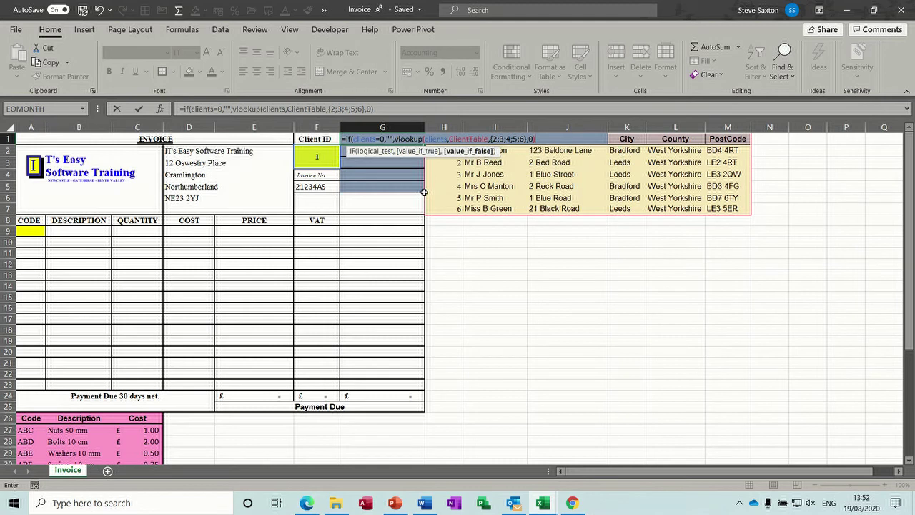
text())
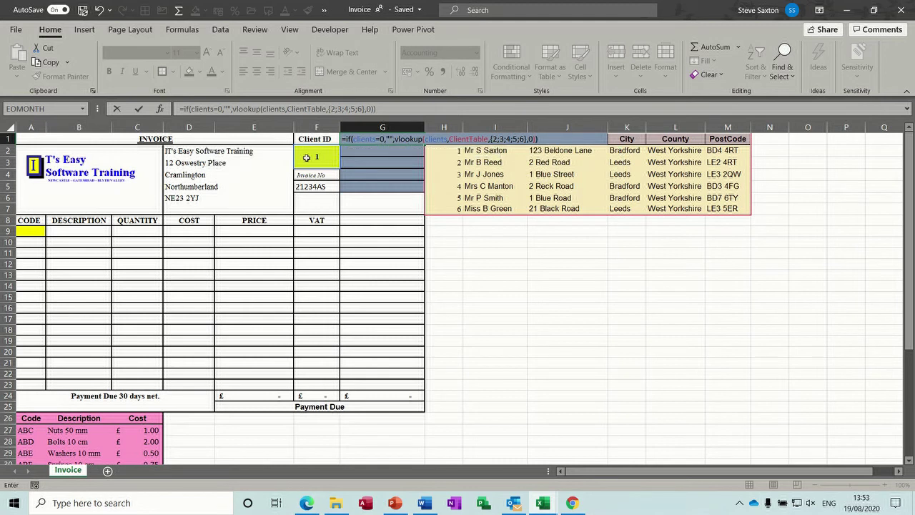
click(138, 108)
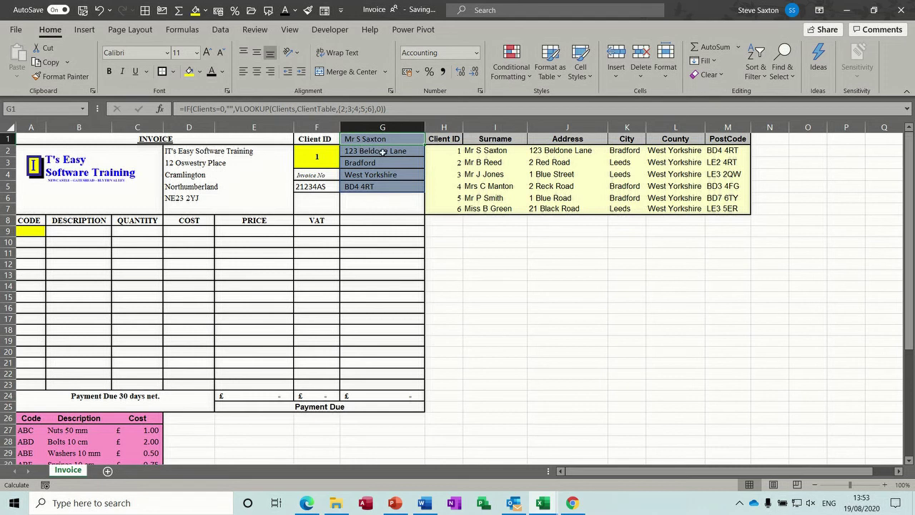
- Set the Client ID to 3 and check the looked-up client details in G4
click(309, 154)
text(3)
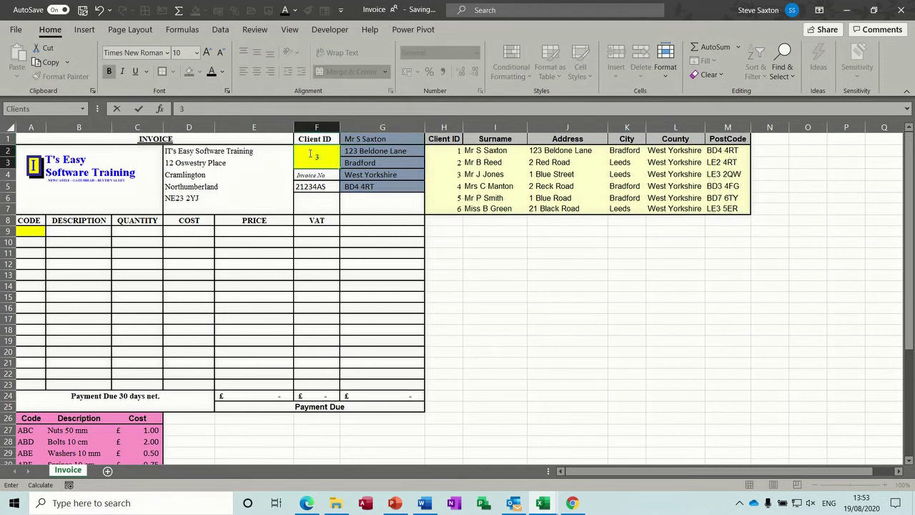
click(381, 172)
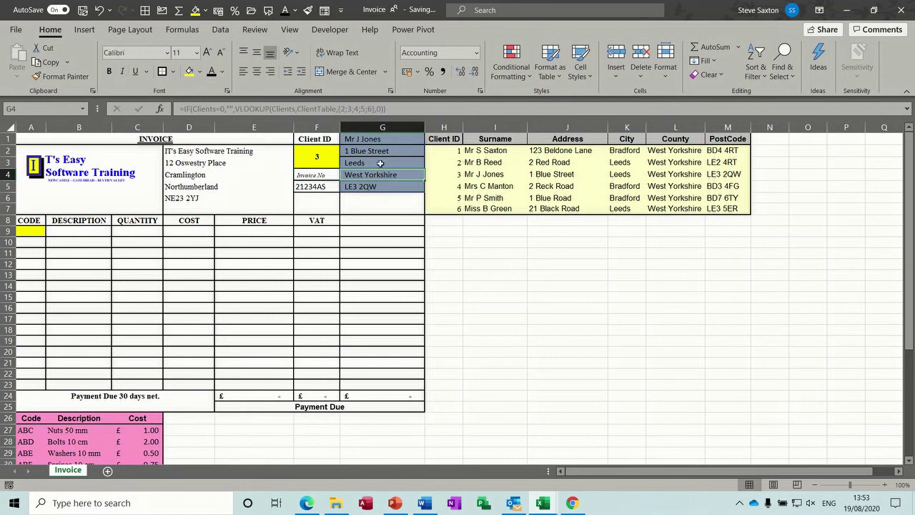
- Choose code ABF in A9 and code ABE in A10 for the first two invoice rows
click(32, 233)
click(51, 231)
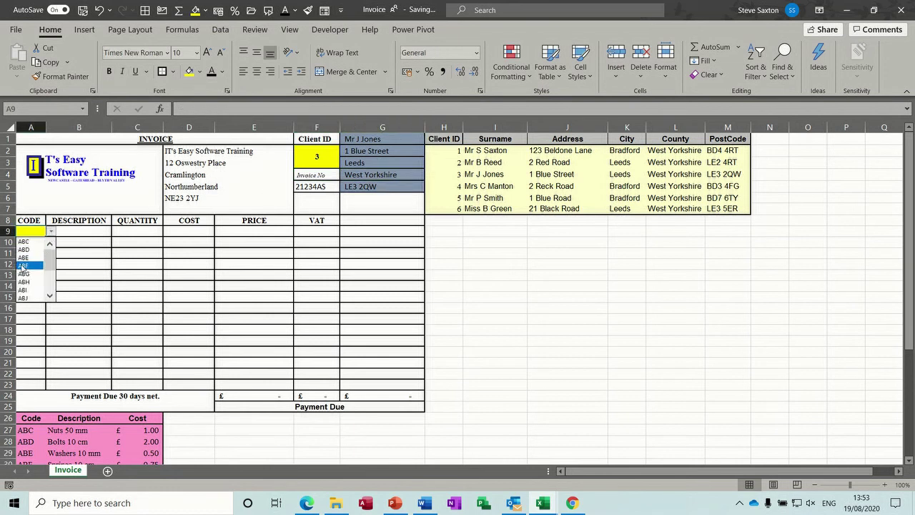
click(29, 266)
click(33, 243)
click(52, 243)
click(30, 269)
- Enter a quantity of 10 in C9 and 12 in C10
click(141, 231)
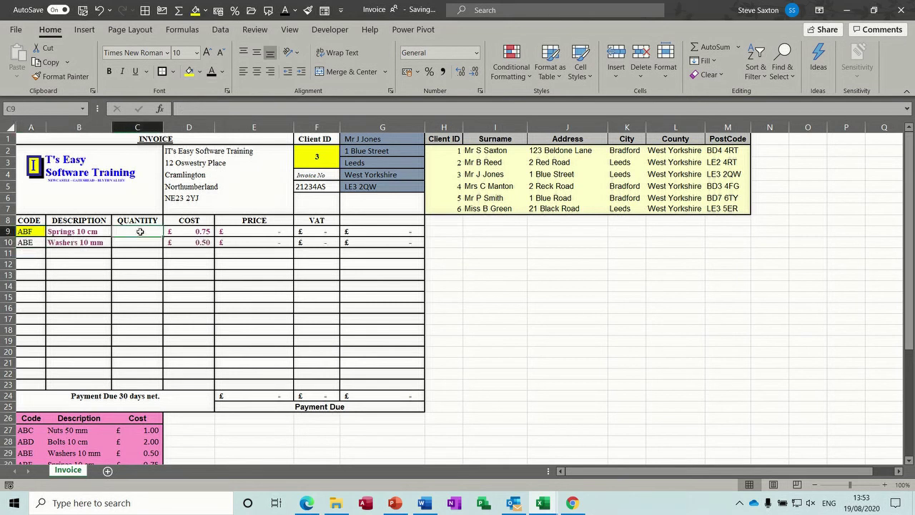
text(10)
key(Return)
text(12)
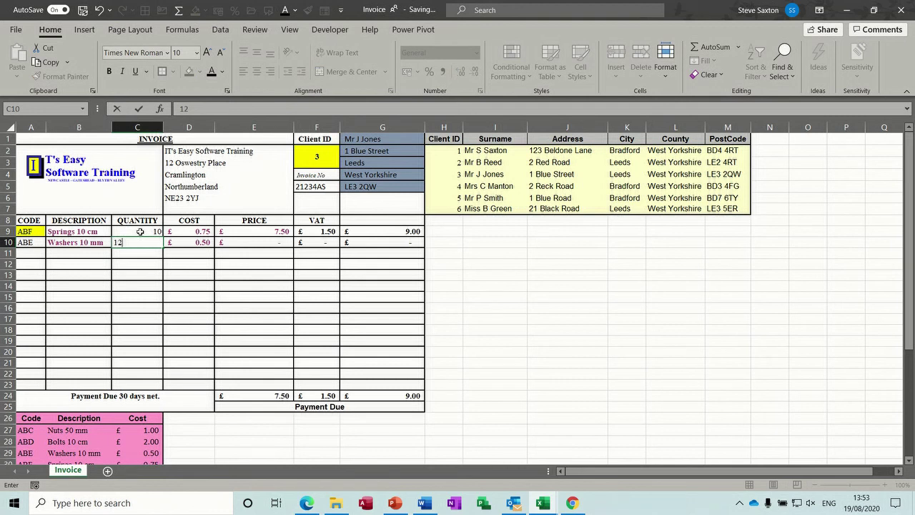
key(Return)
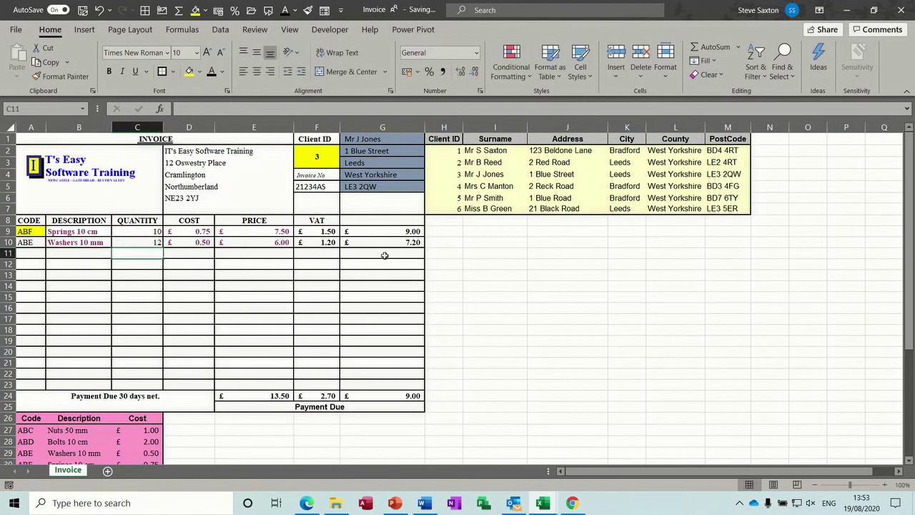
- Replace the grand total formula in G24 with =SUM(G9:G23)
click(384, 394)
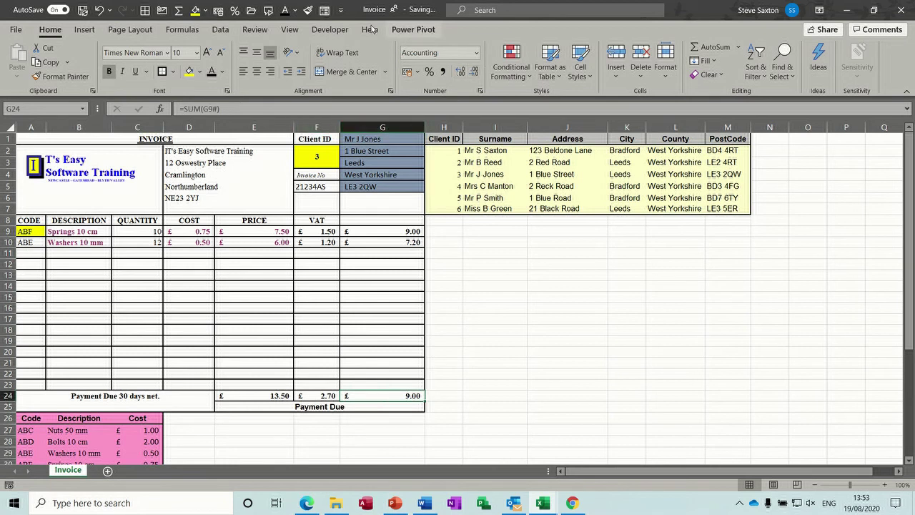
click(180, 11)
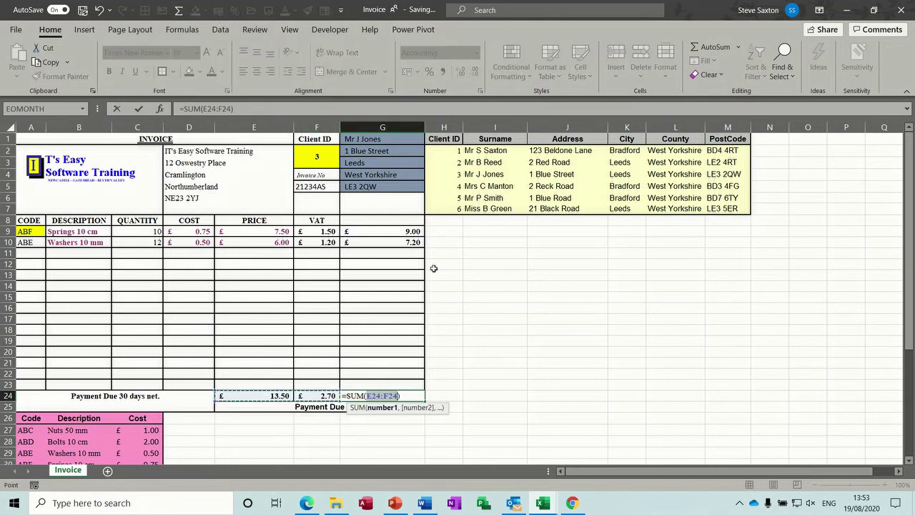
click(392, 230)
drag(392, 230, 381, 386)
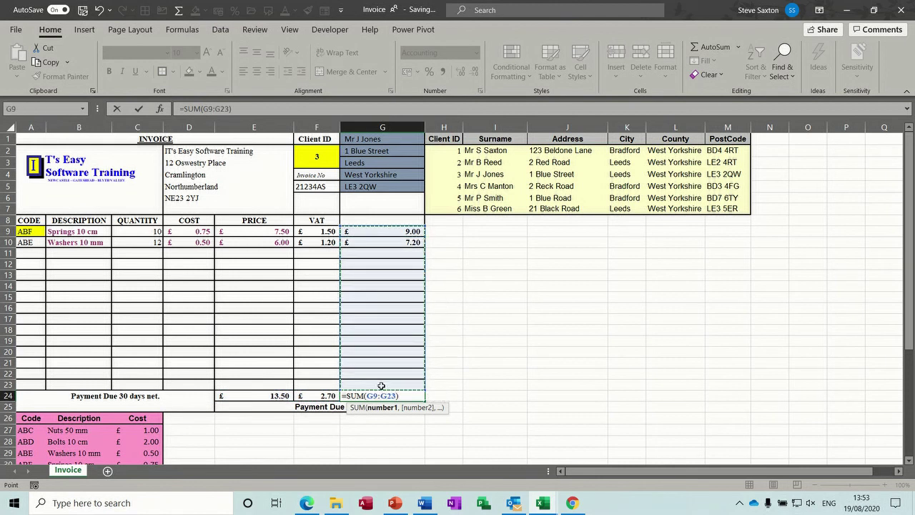
click(140, 108)
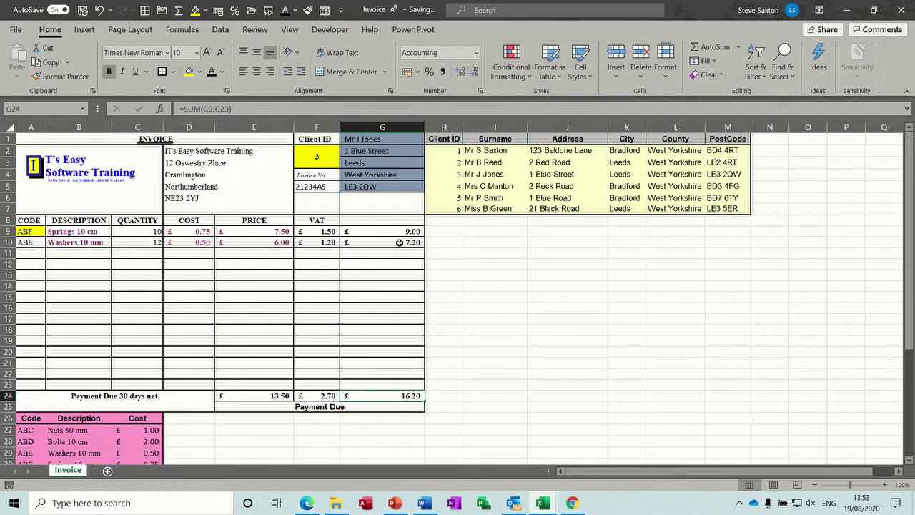
- Check the VAT in F9 and the sum of the prices in E9:E10
click(321, 232)
drag(320, 232, 277, 242)
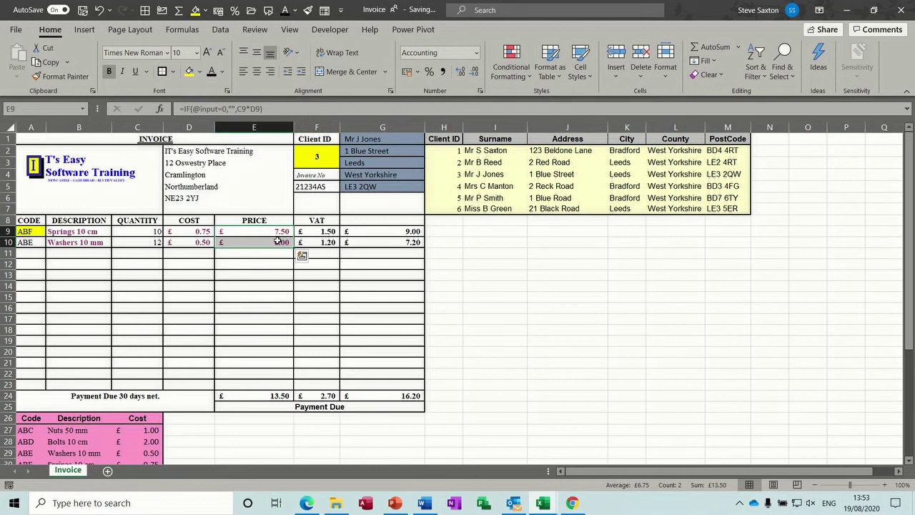
click(273, 331)
- Add code ABG with a quantity of 10 in invoice row 15 and check the sum of the line totals in G9:G15
click(27, 297)
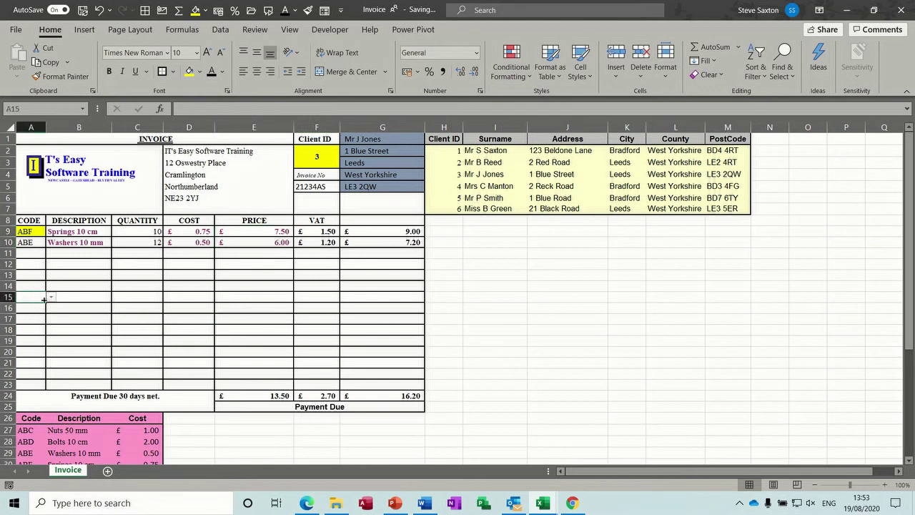
click(50, 296)
click(24, 340)
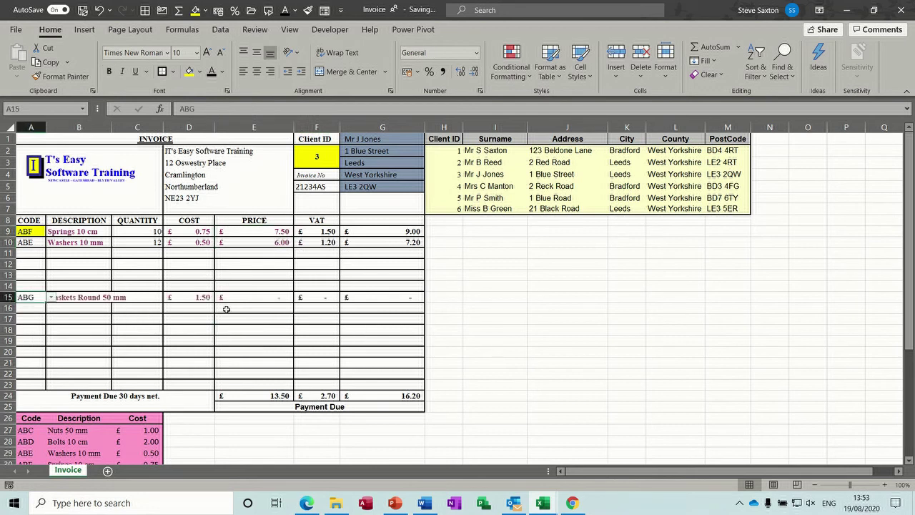
click(150, 297)
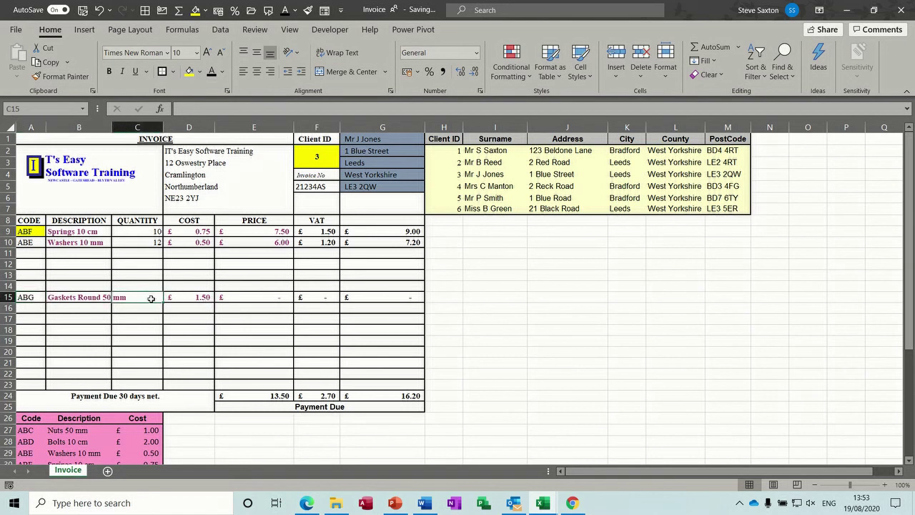
text(10)
key(Return)
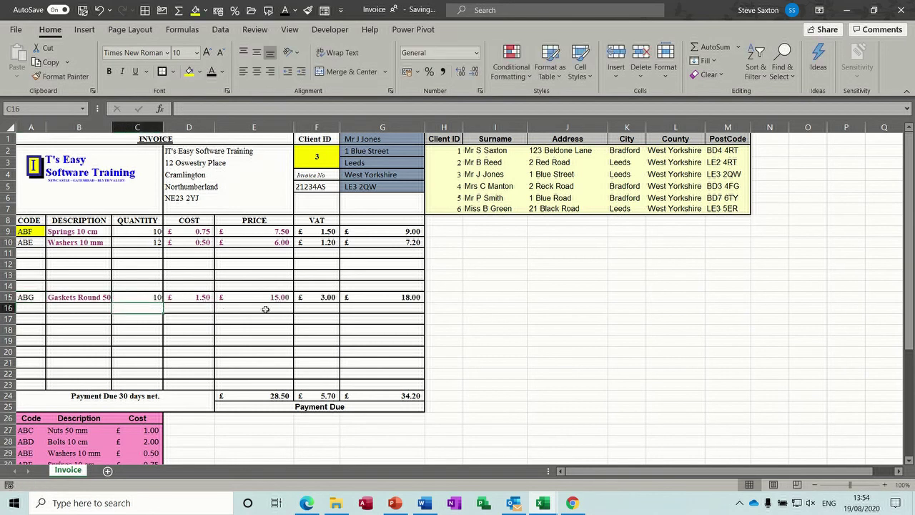
click(399, 298)
drag(397, 231, 396, 299)
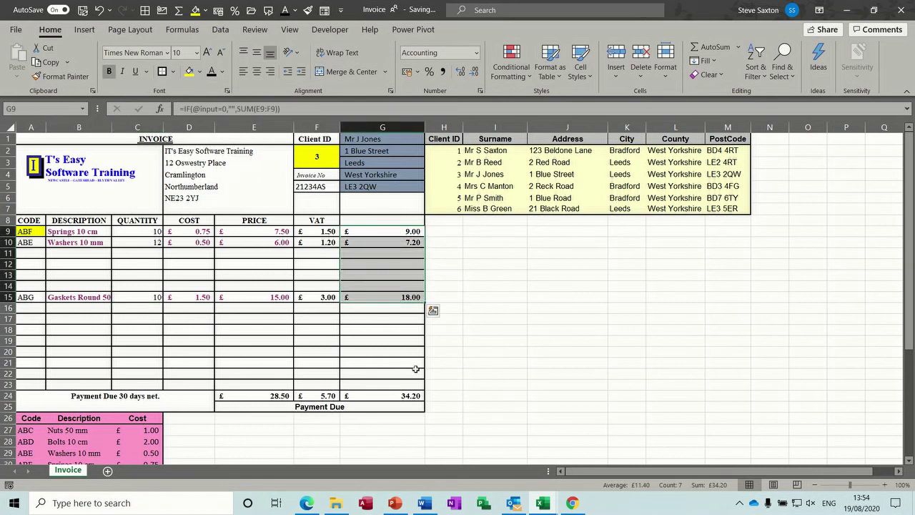
- Add code ABE with a quantity of 10 in invoice row 21 and check the sum of the line totals in G9:G21
click(349, 356)
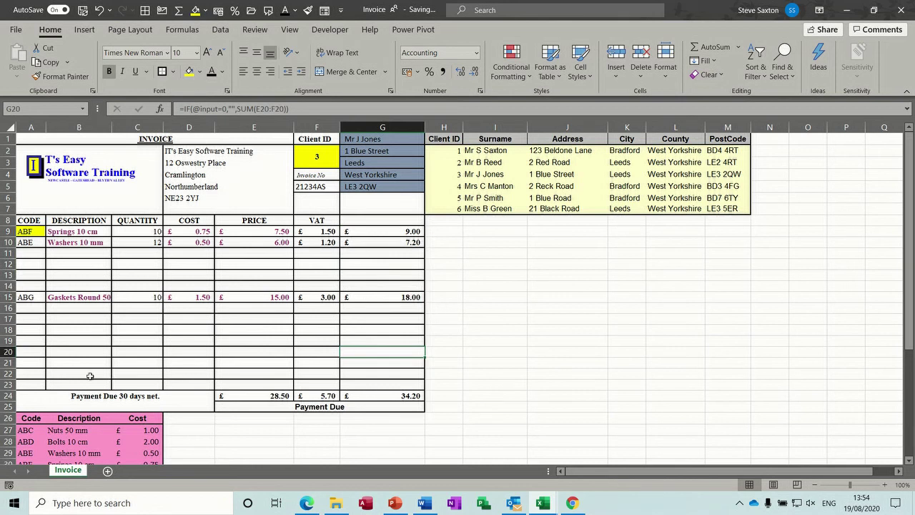
click(45, 364)
click(50, 364)
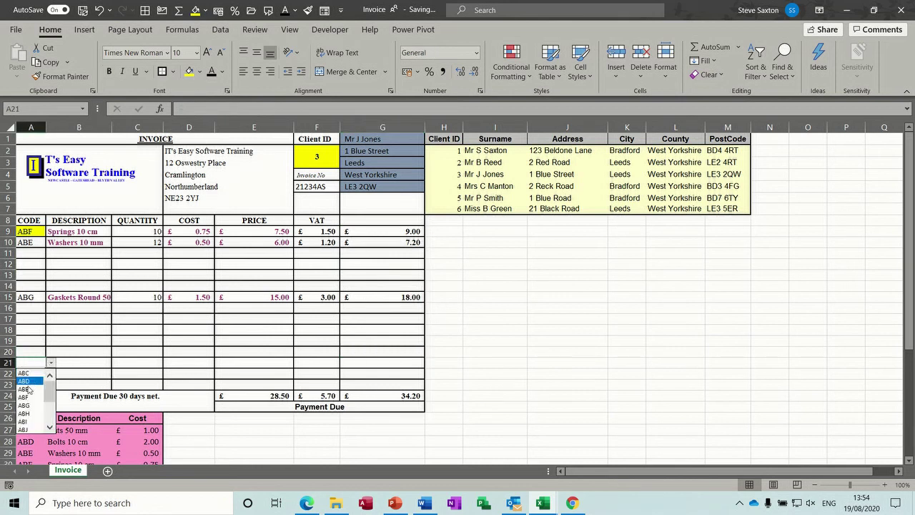
click(28, 385)
click(125, 362)
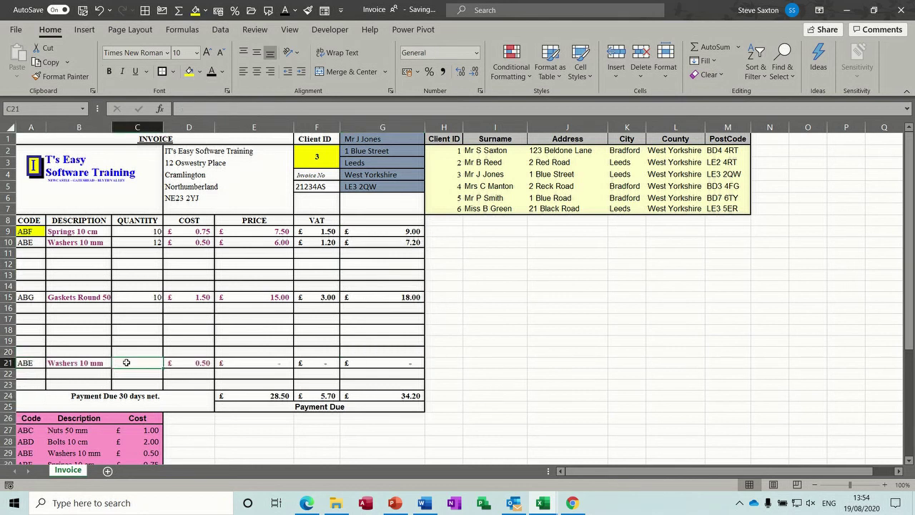
text(10)
key(Return)
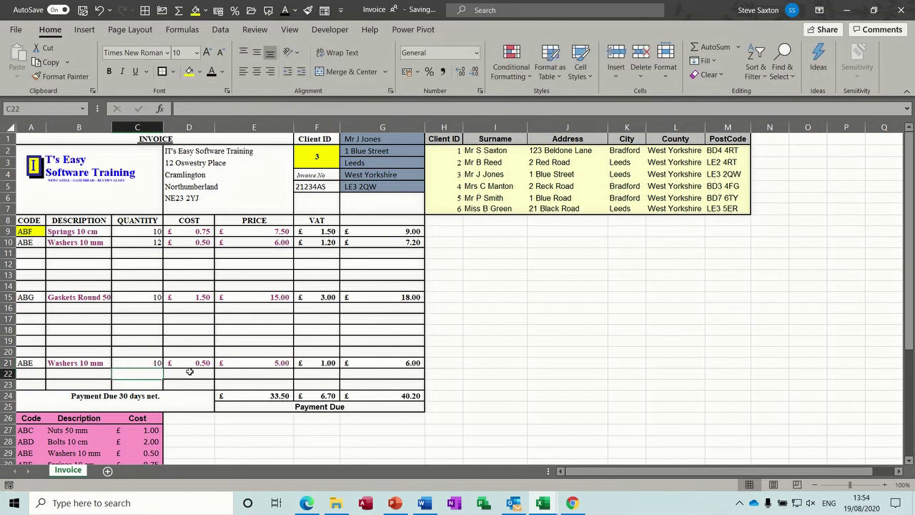
drag(388, 231, 395, 363)
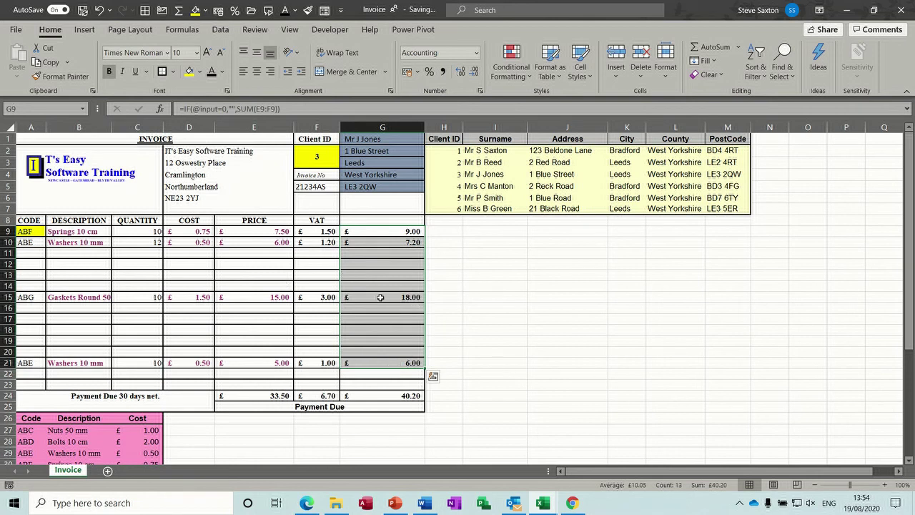
- Test the client details lookup by setting the Client ID to 2 and then to 6
click(312, 158)
text(2)
key(Return)
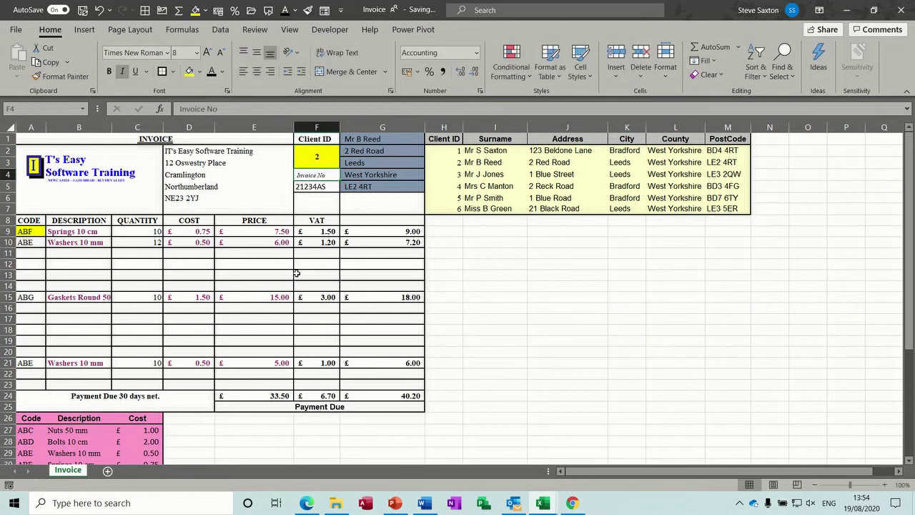
click(318, 156)
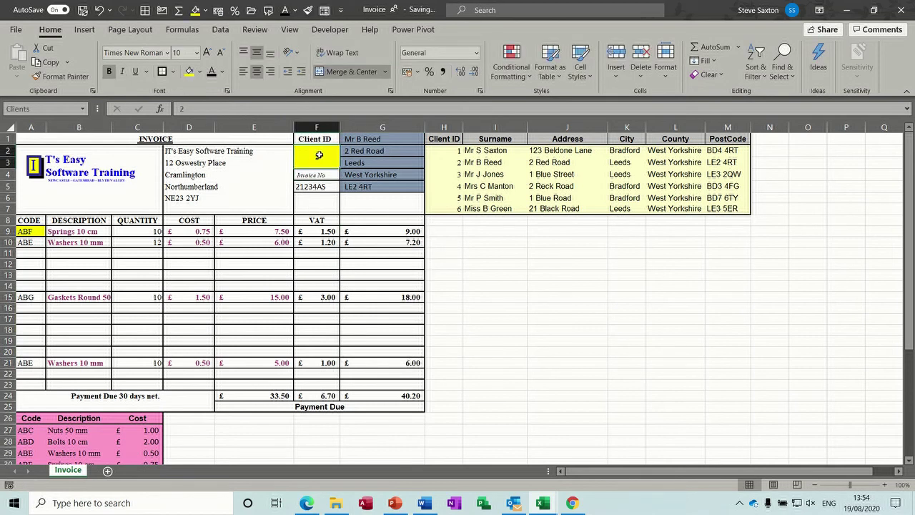
text(6)
key(Return)
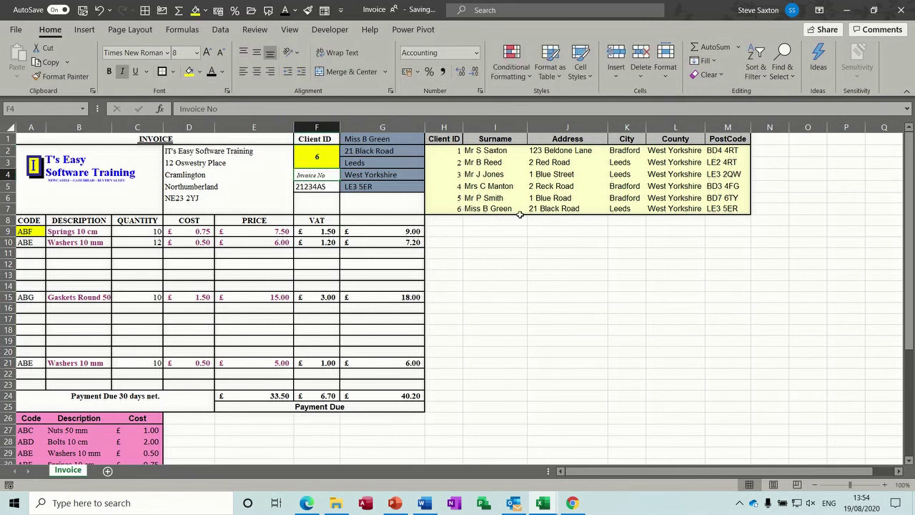
click(321, 154)
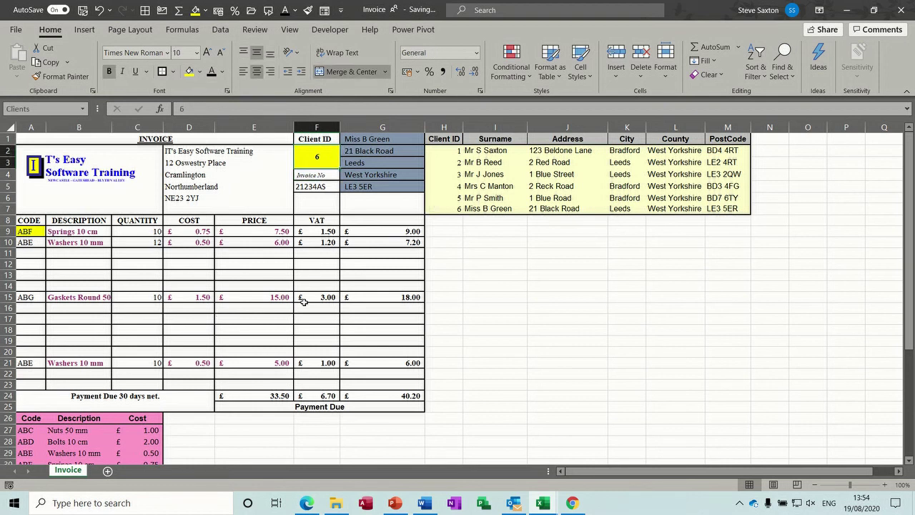
- Select the client table in H1:M7, view the invoice's print preview and return to the sheet
drag(449, 142, 729, 212)
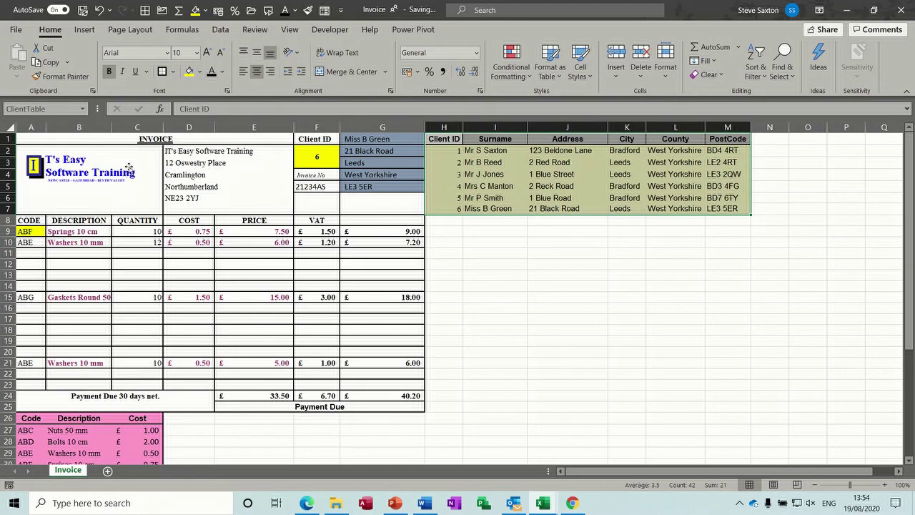
key(ctrl+p)
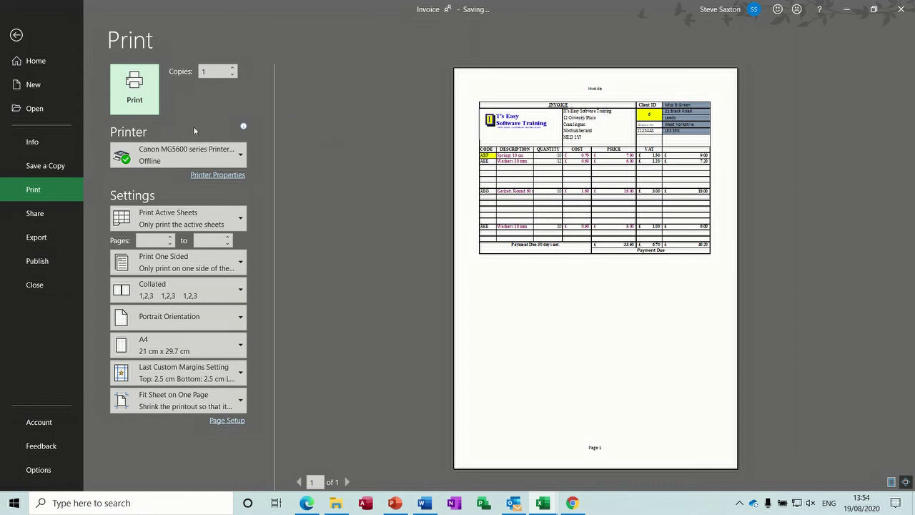
click(17, 37)
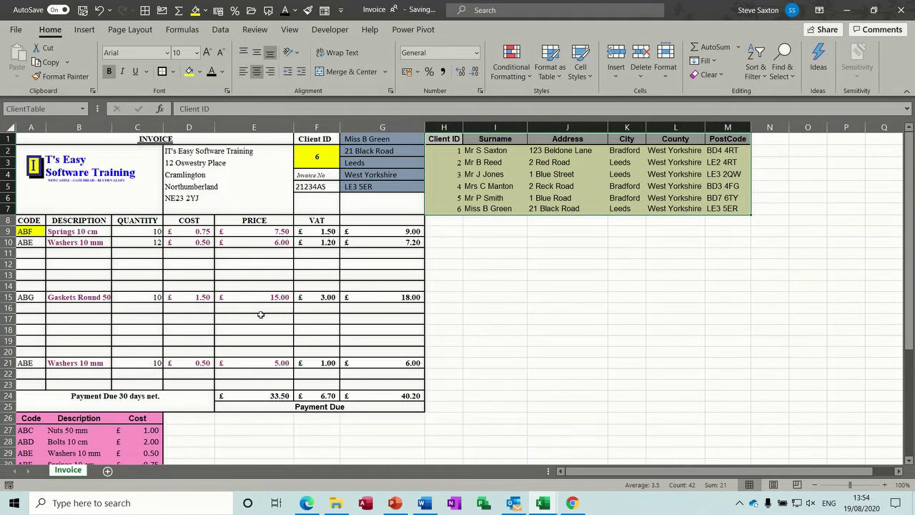
- Inspect the price and VAT formulas in the blank invoice rows, in cells E12, F12 and E13
click(236, 288)
click(116, 271)
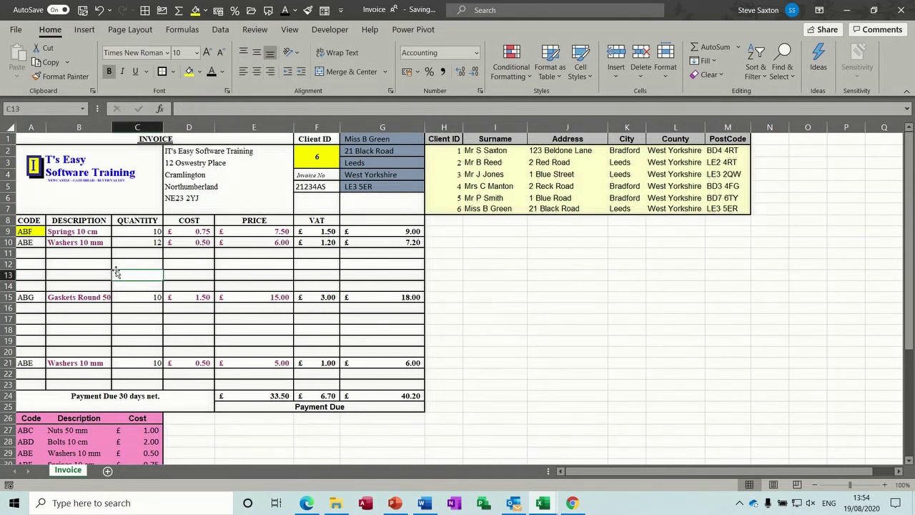
click(222, 263)
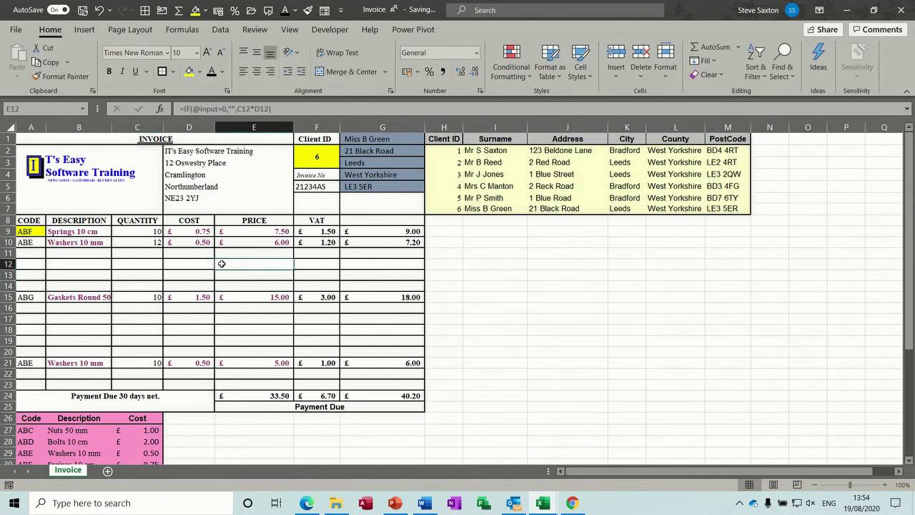
click(318, 265)
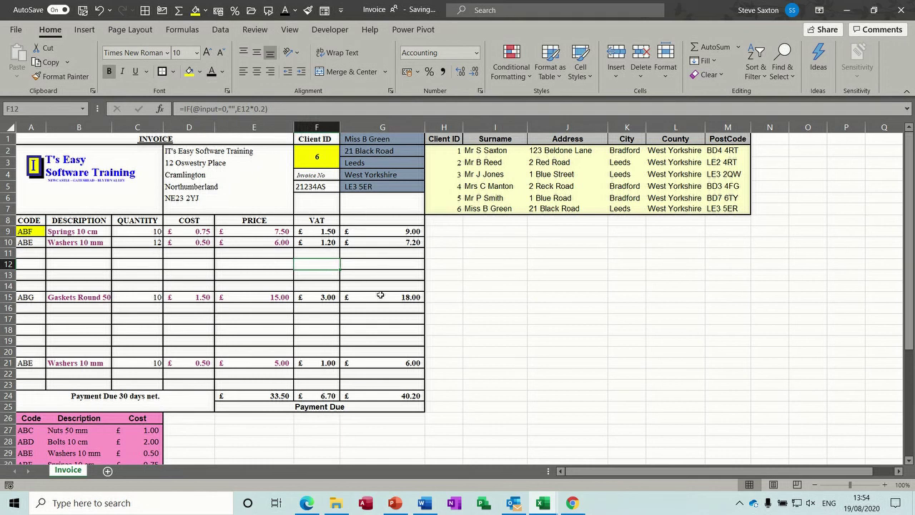
click(221, 273)
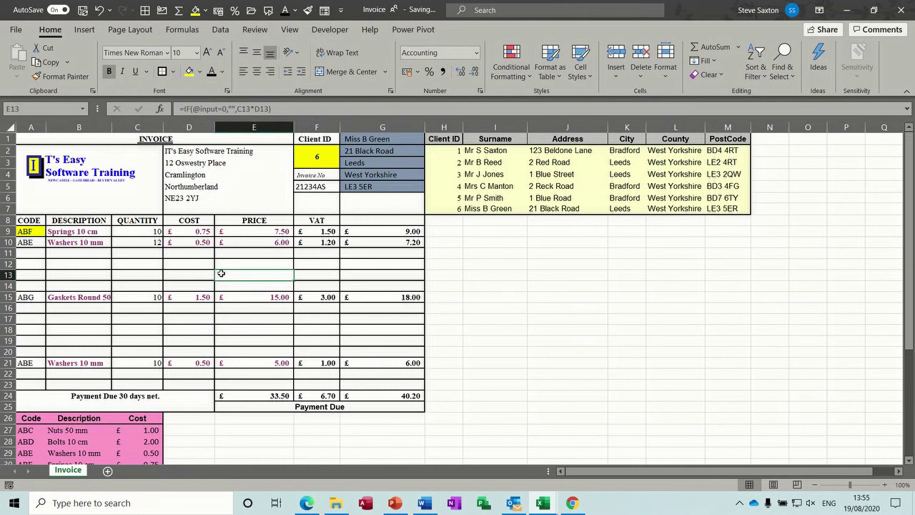